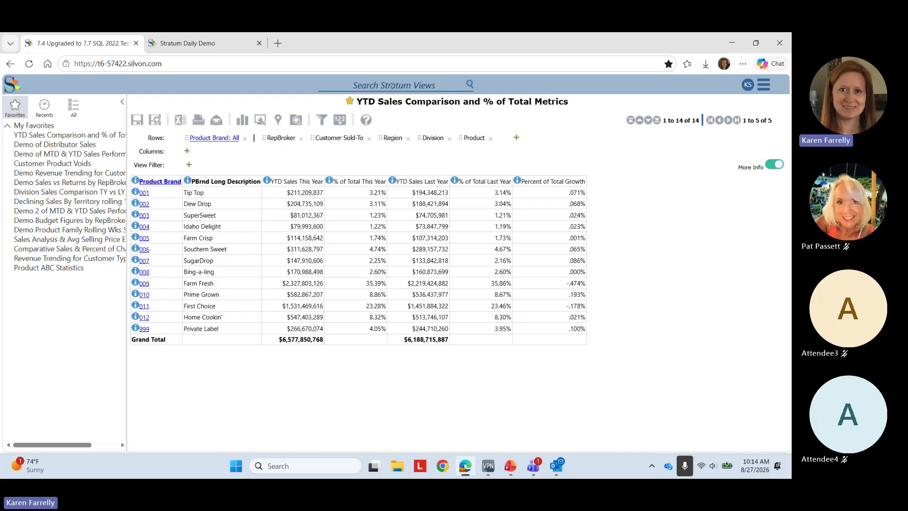
# - Search the Stratum views for "ytd"
pyautogui.click(373, 85)
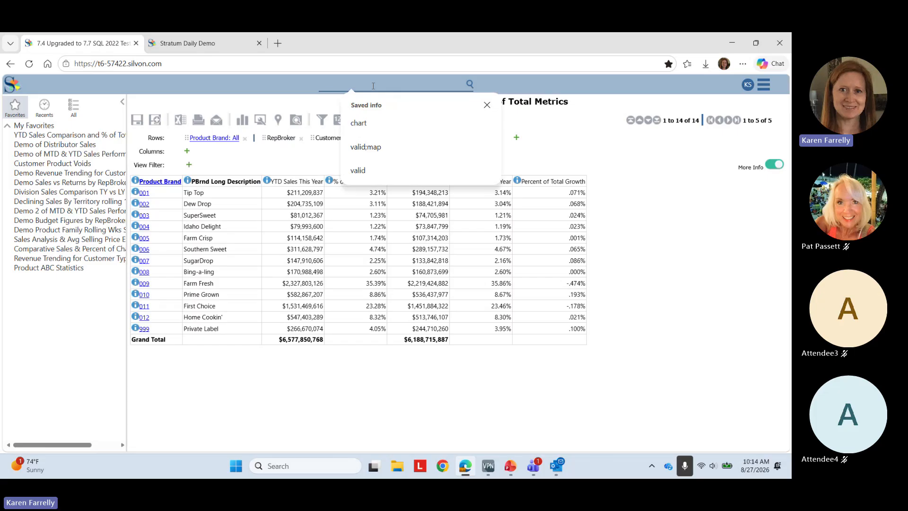
pyautogui.write('ytd')
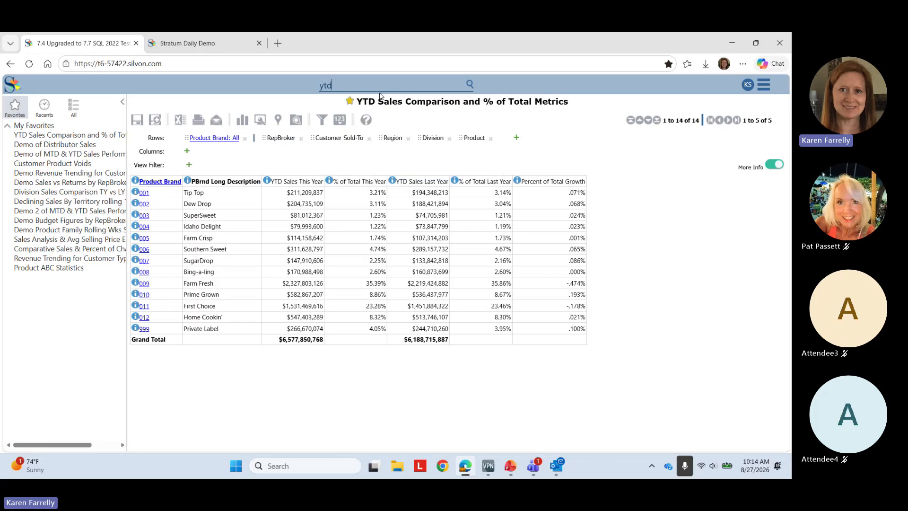
pyautogui.click(470, 84)
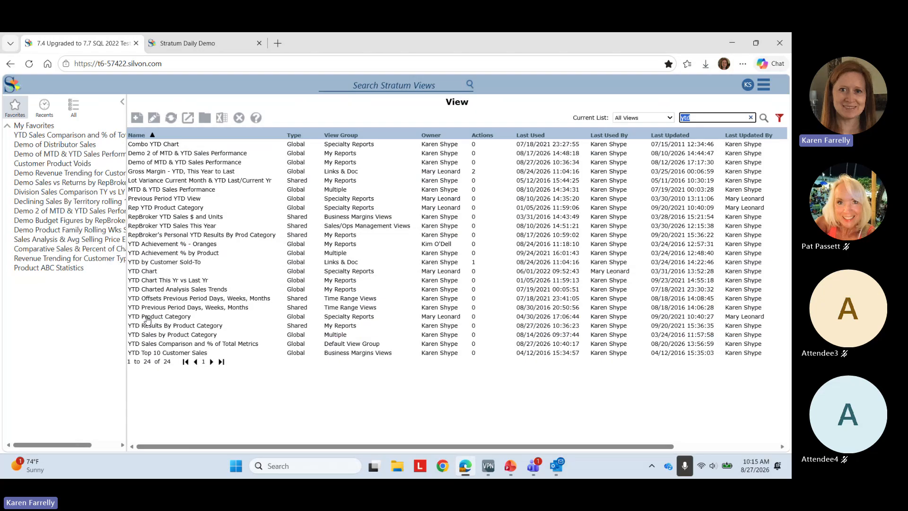
# - Open the YTD Sales Comparison and % of Total Metrics view from the list in its own tab, and close that tab
pyautogui.click(153, 344)
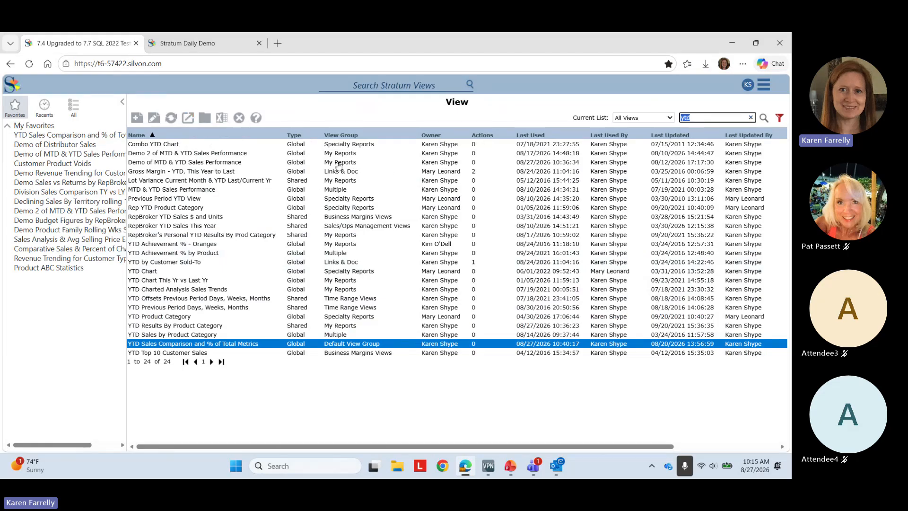
pyautogui.click(189, 118)
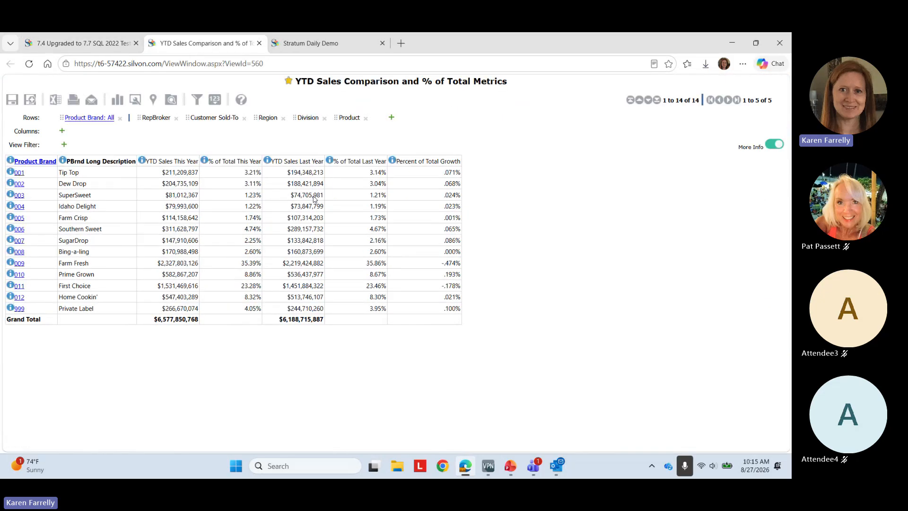
pyautogui.click(259, 43)
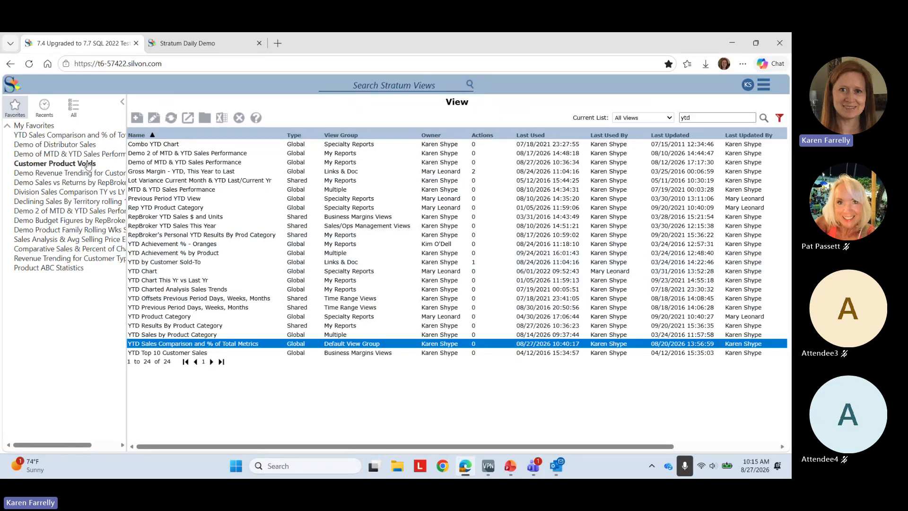
# - Run the favorite views YTD Sales Comparison and % of Total Metrics and Demo of MTD & YTD Sales Performance one after the other
pyautogui.click(28, 138)
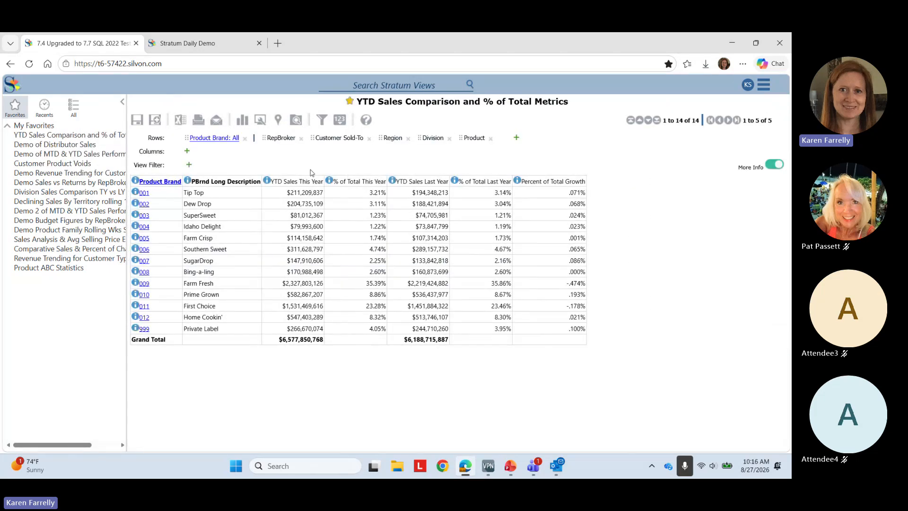
pyautogui.click(52, 154)
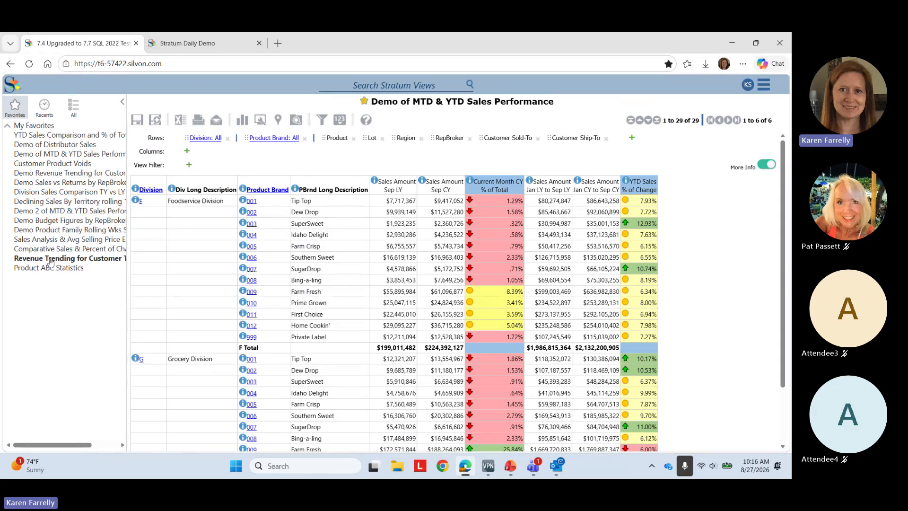
# - Move the Revenue Trending for Customer favorite up to sit directly below Demo Sales vs Returns by RepBroker
pyautogui.moveTo(51, 261); pyautogui.dragTo(55, 194)
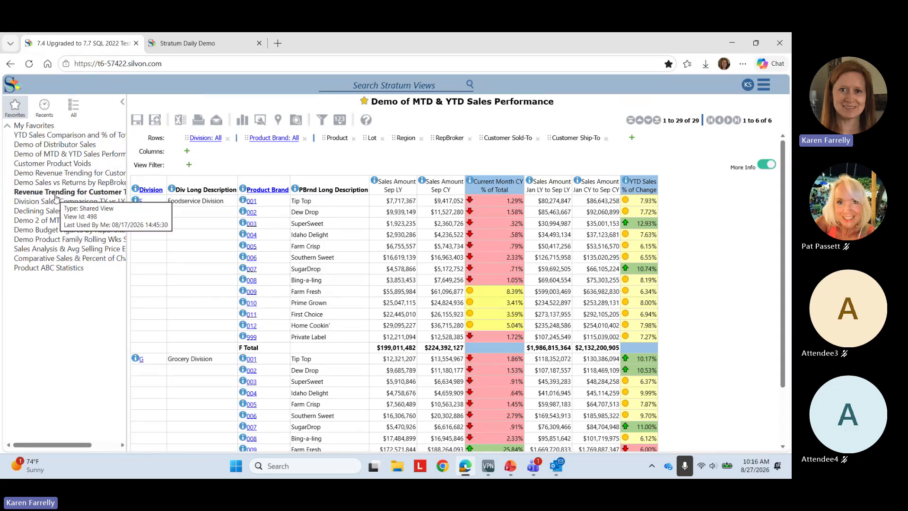
# - Run the favorite view Demo of Distributor Sales, and run it again in a new browser tab
pyautogui.rightClick(74, 139)
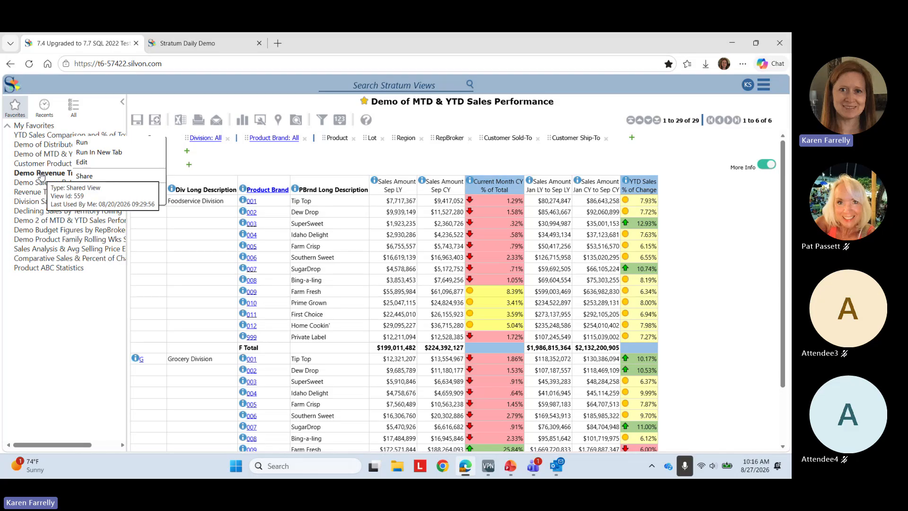
pyautogui.click(55, 146)
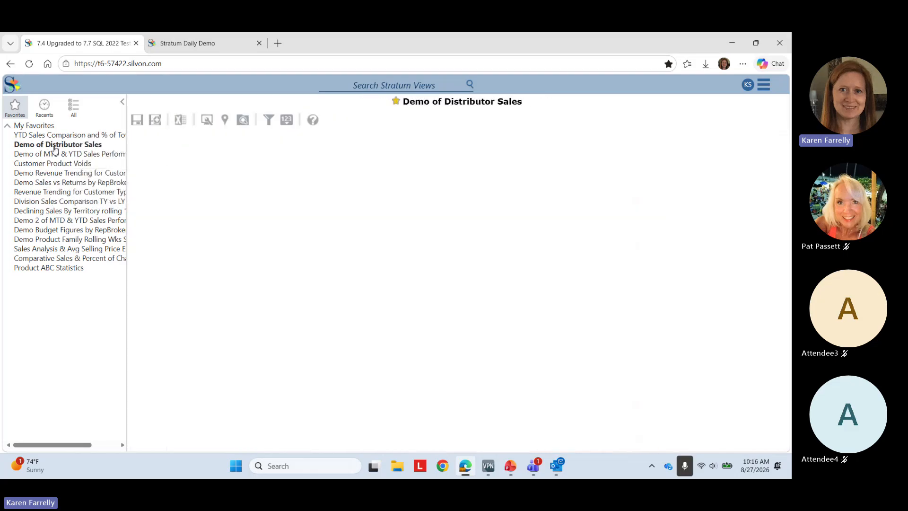
pyautogui.rightClick(55, 149)
pyautogui.click(76, 161)
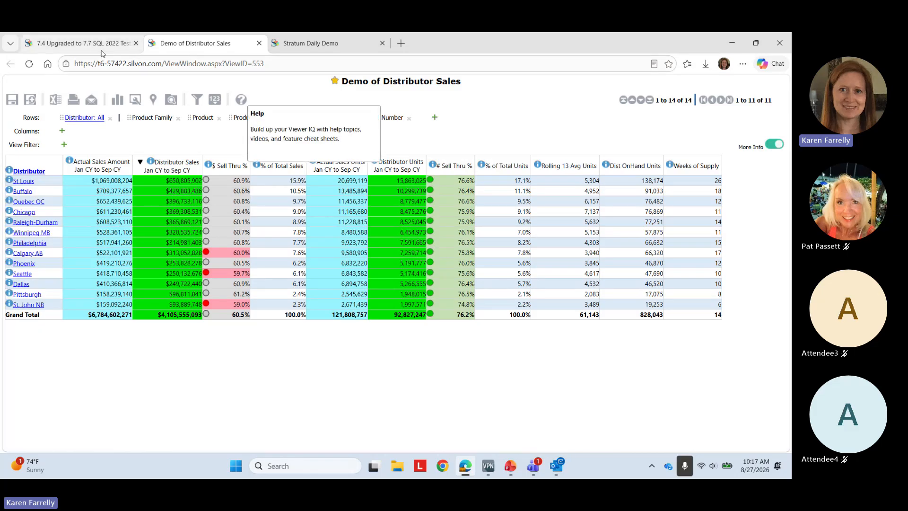
# - Run YTD Sales Comparison and % of Total Metrics in the first browser tab, and switch its favorite mark off and on again
pyautogui.click(80, 43)
pyautogui.click(71, 134)
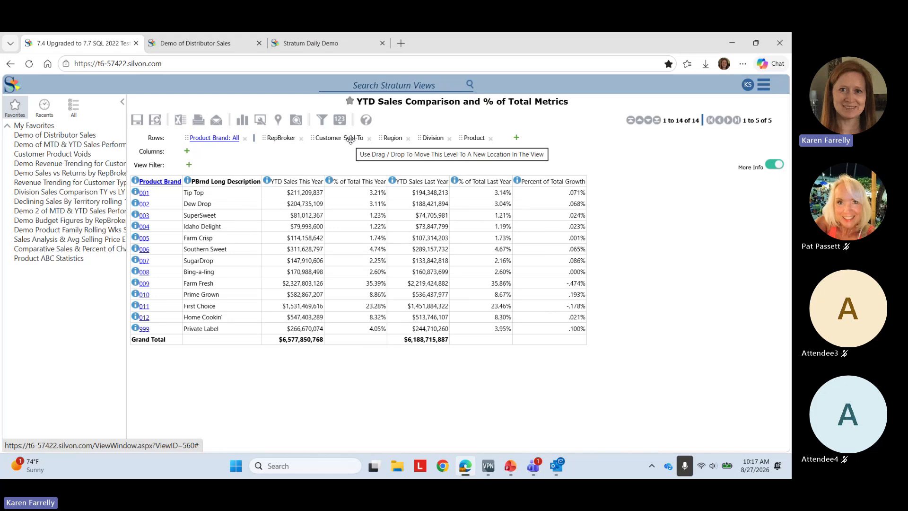
pyautogui.click(350, 102)
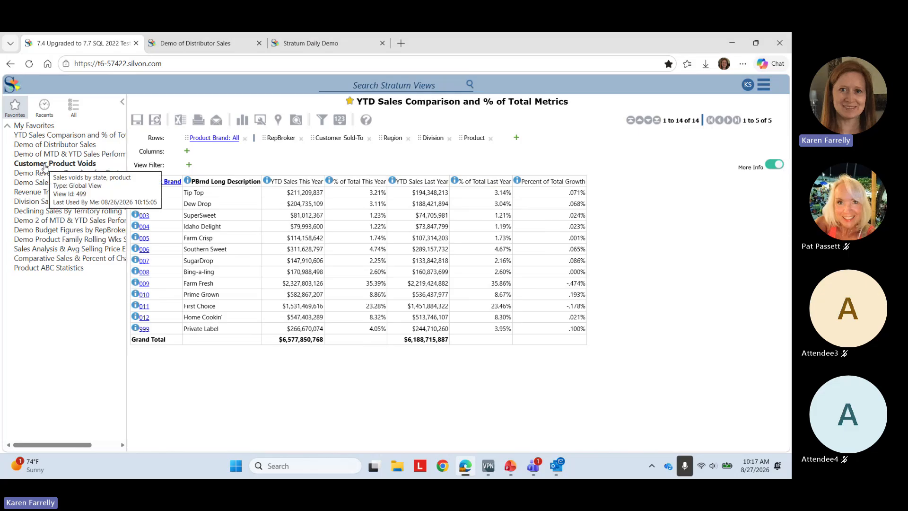
# - Show the recent views and remove YTD by Customer Sold-To and the filtered Current Month Scorecard from them
pyautogui.click(44, 109)
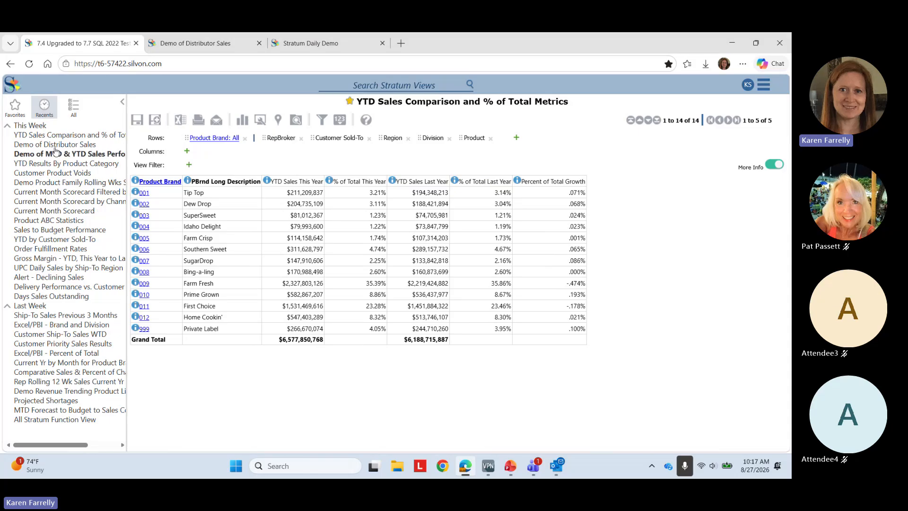
pyautogui.moveTo(59, 137)
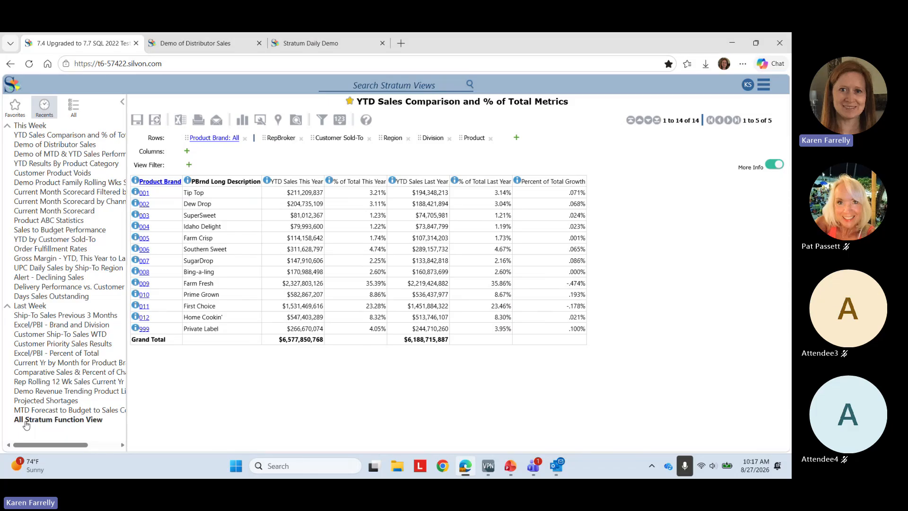
pyautogui.rightClick(29, 245)
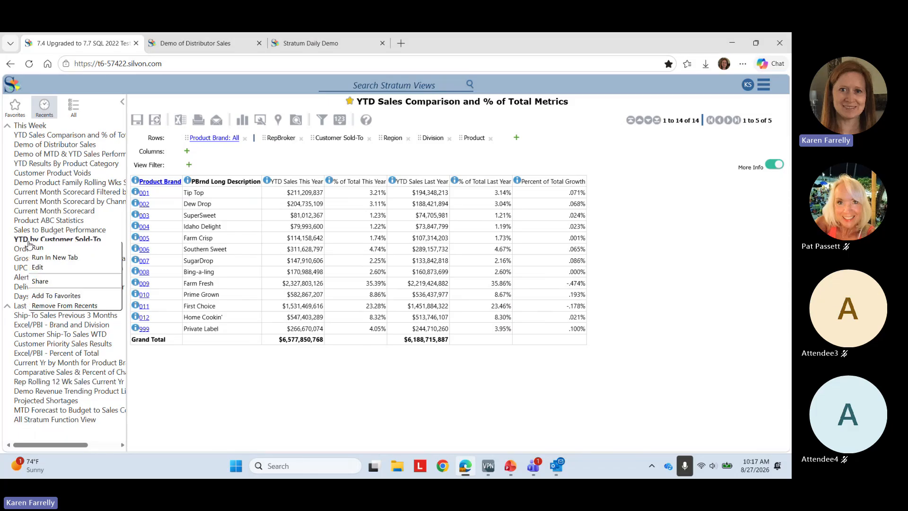
pyautogui.click(56, 305)
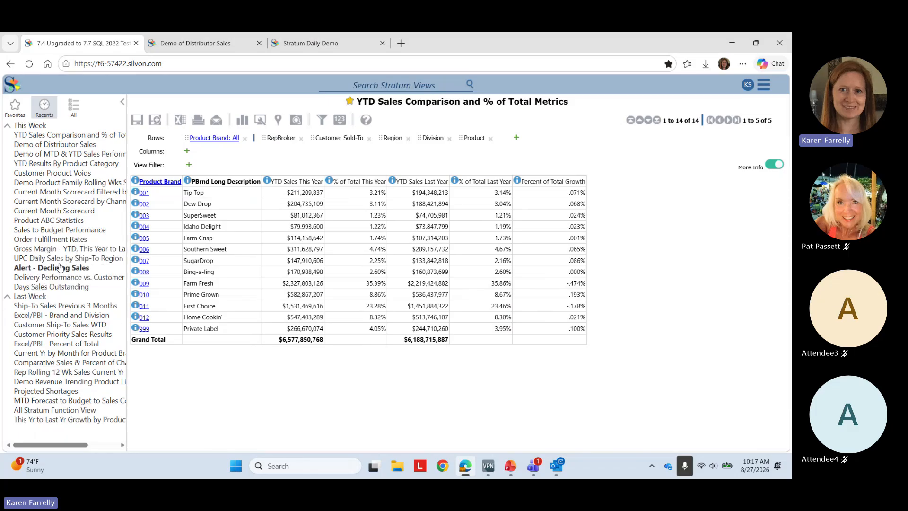
pyautogui.rightClick(79, 192)
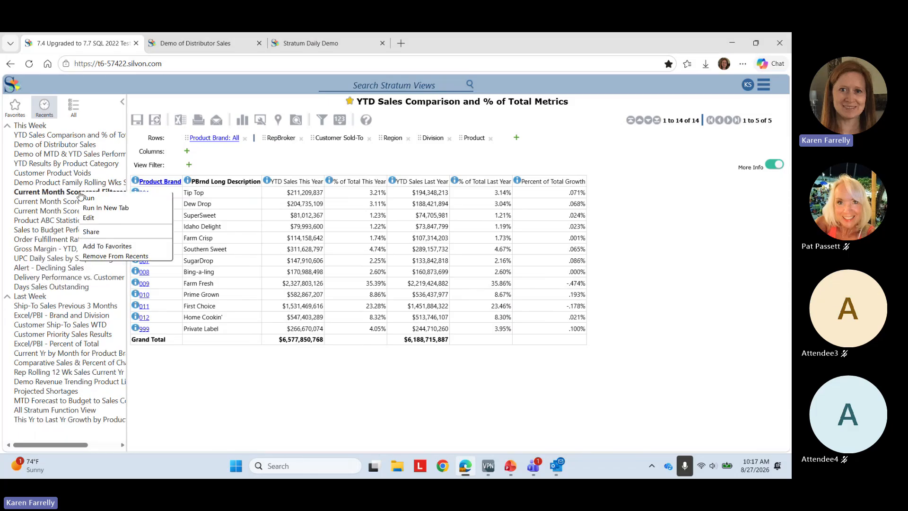
pyautogui.click(101, 256)
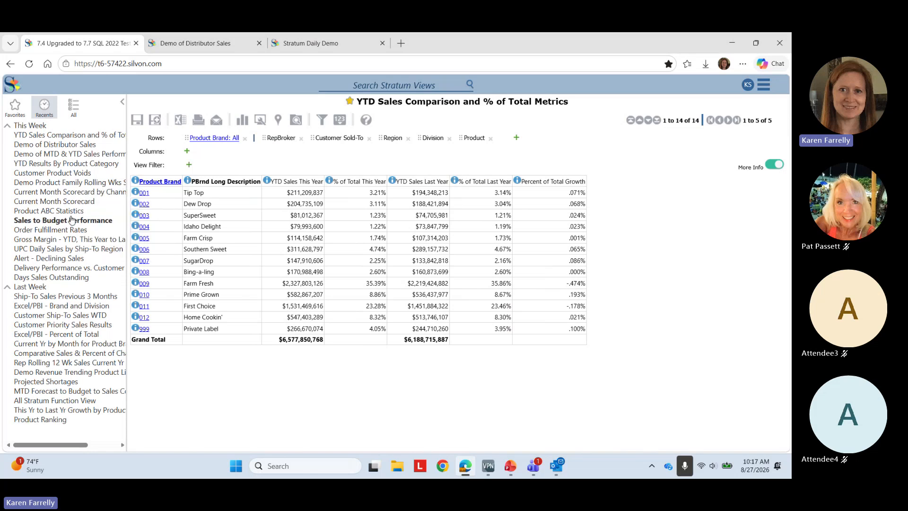
# - Add the recent view Customer Product Voids to the favorites
pyautogui.rightClick(69, 175)
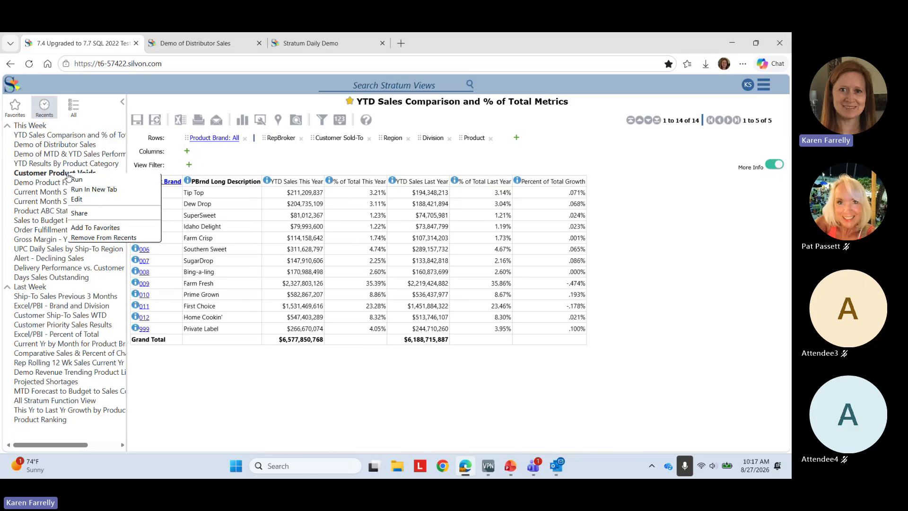
pyautogui.click(83, 227)
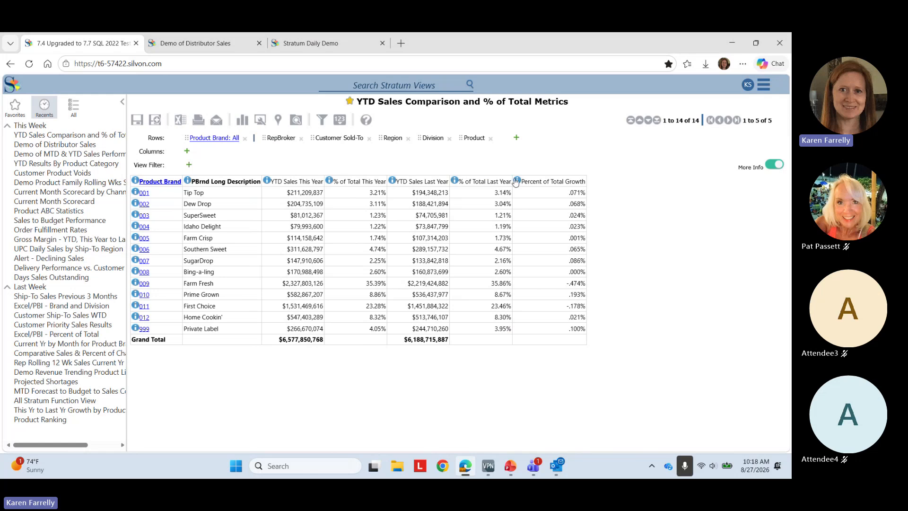
# - Turn the view's More Info option off and on again
pyautogui.click(769, 166)
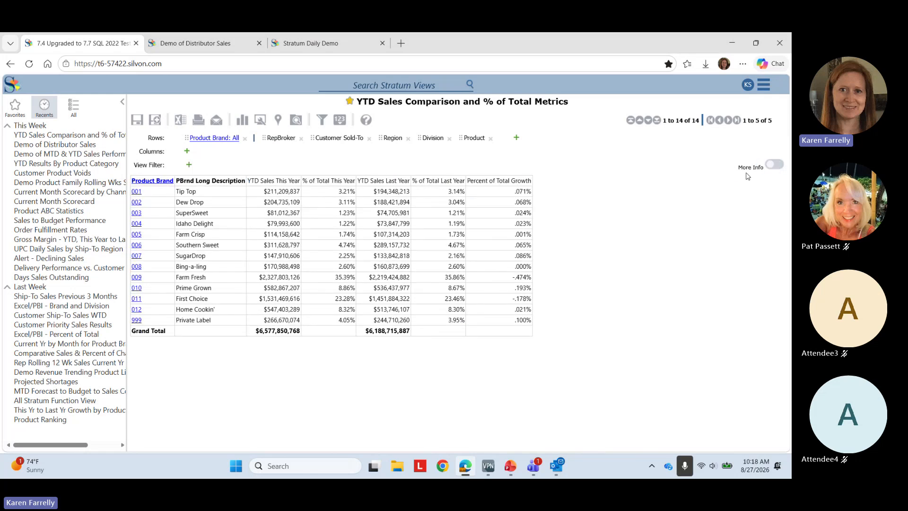
pyautogui.click(780, 166)
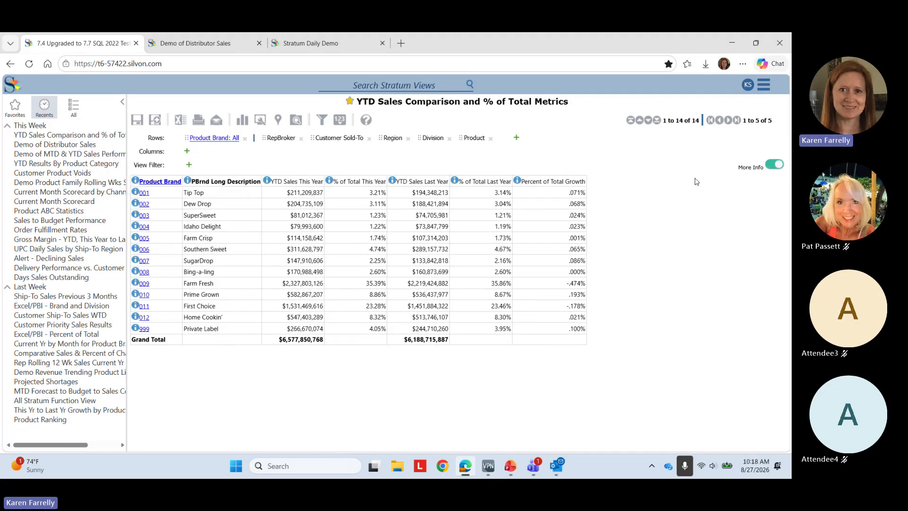
pyautogui.click(765, 90)
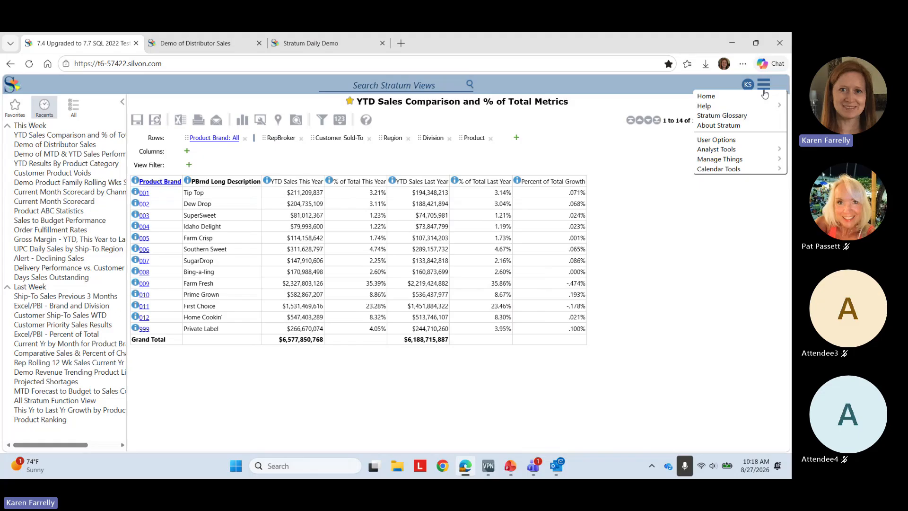
pyautogui.moveTo(758, 110)
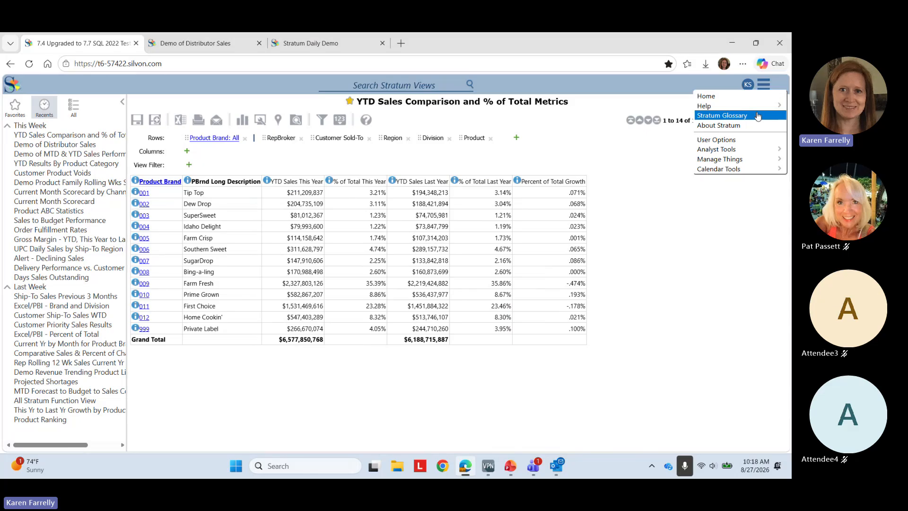
pyautogui.click(757, 115)
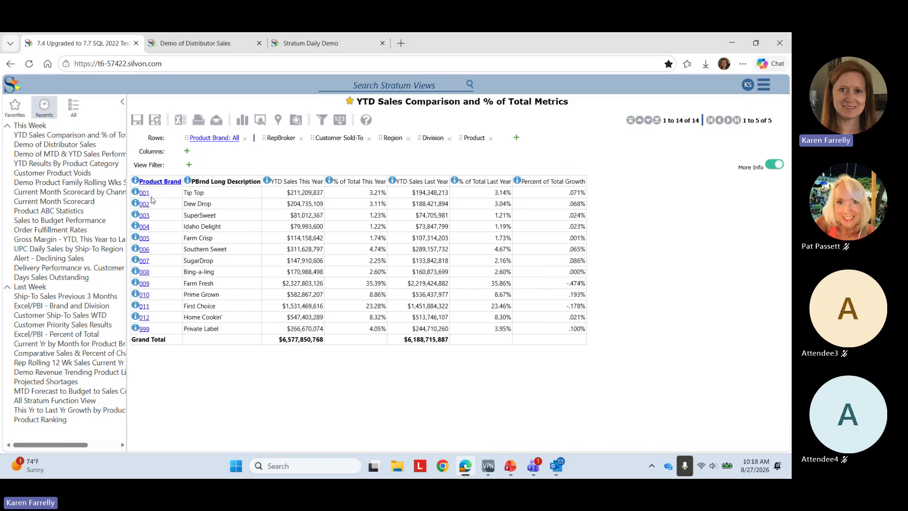
# - Open the Product Brand glossary entry, view its description in the editor, and leave the editor without saving
pyautogui.click(136, 181)
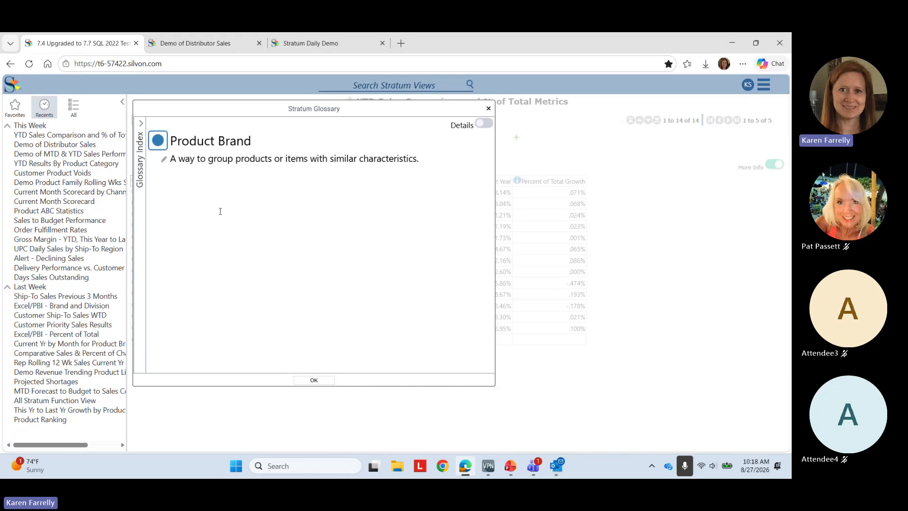
pyautogui.click(165, 161)
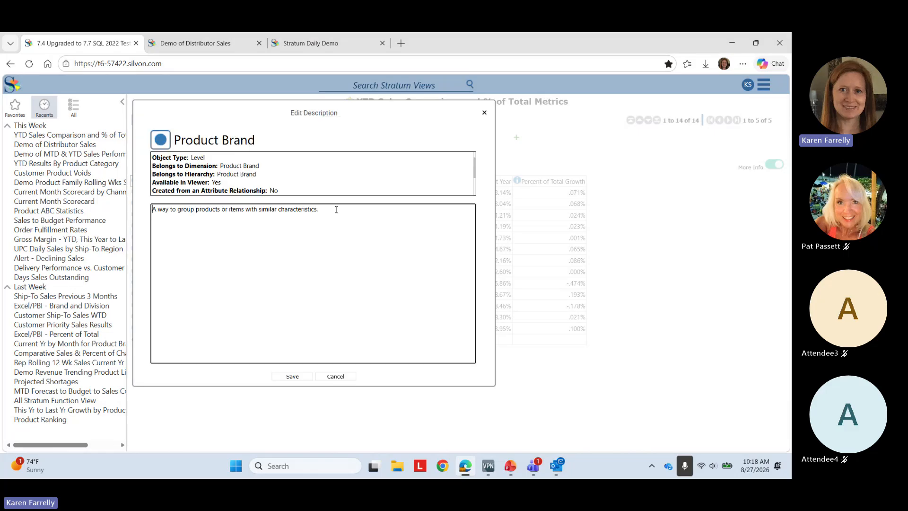
pyautogui.click(344, 375)
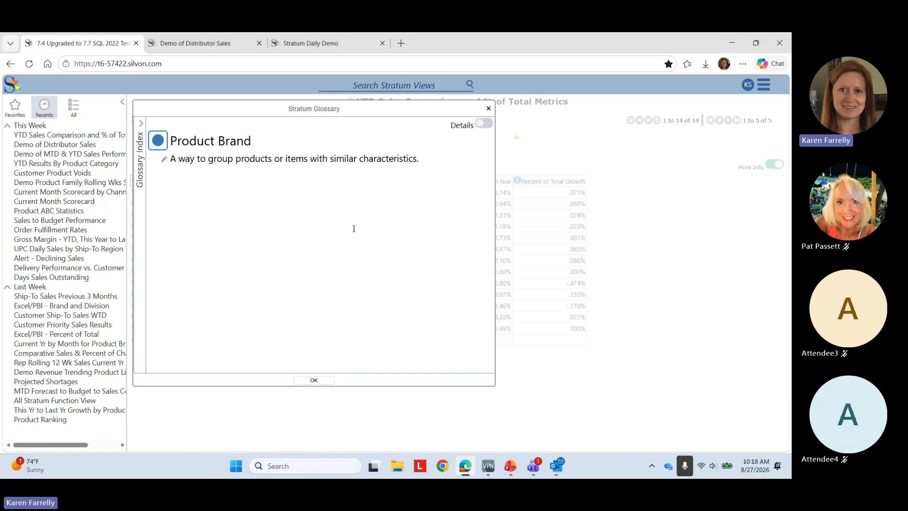
# - Show the details of the Product Brand entry, and compare the related items with the By View Availability filter off and on
pyautogui.click(484, 124)
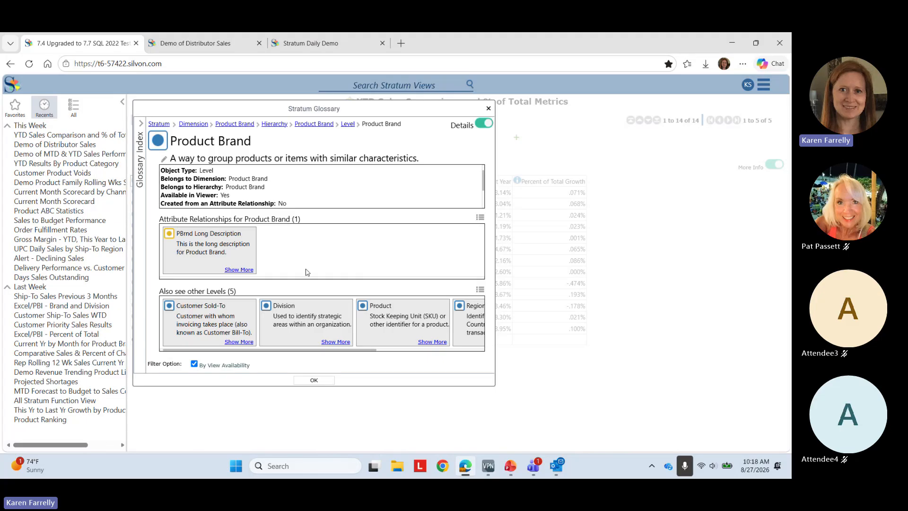
pyautogui.click(194, 364)
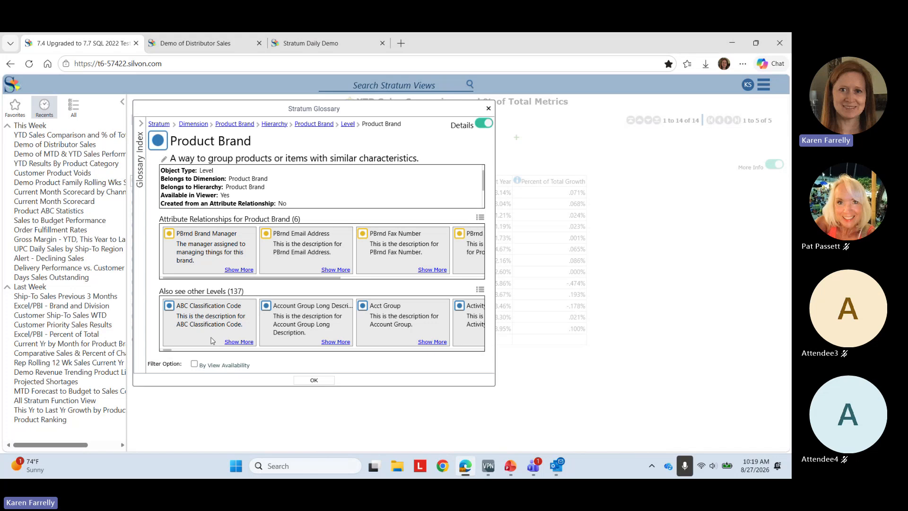
pyautogui.click(195, 365)
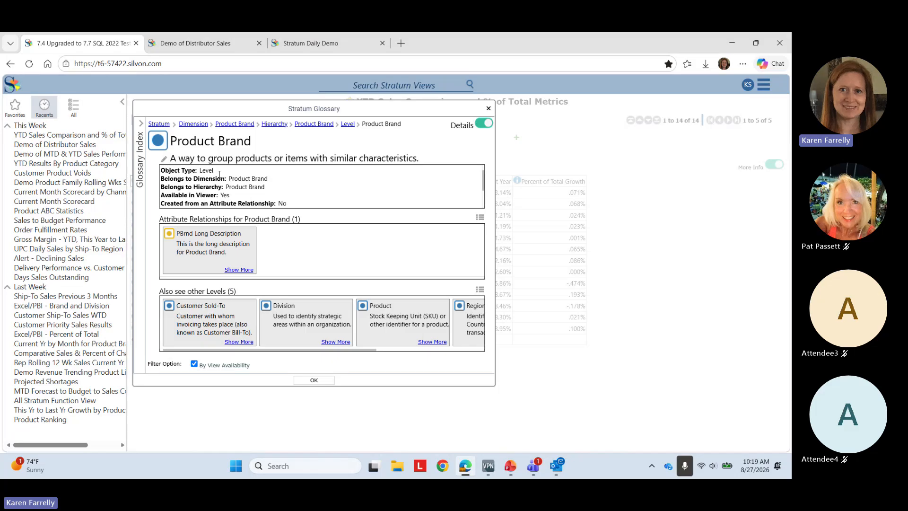
# - Close the Product Brand entry and show the PBrnd Long Description glossary entry with its details
pyautogui.click(489, 108)
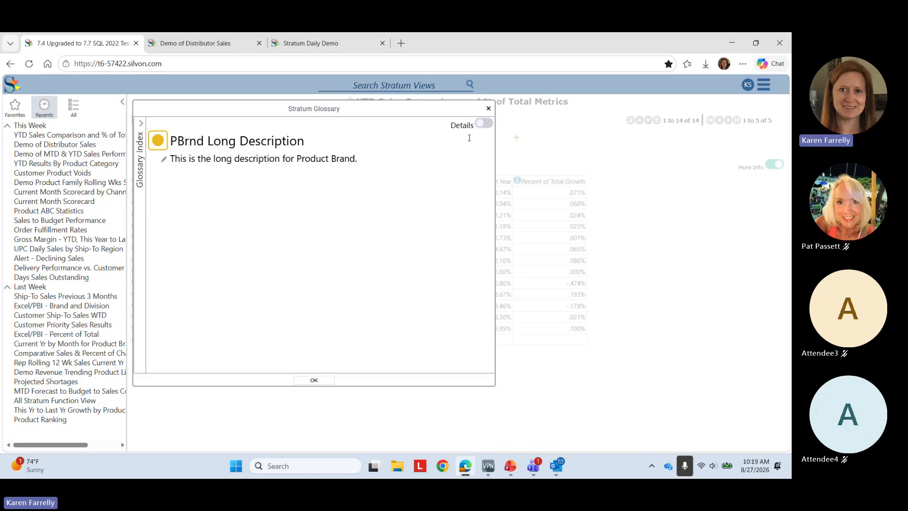
pyautogui.click(484, 124)
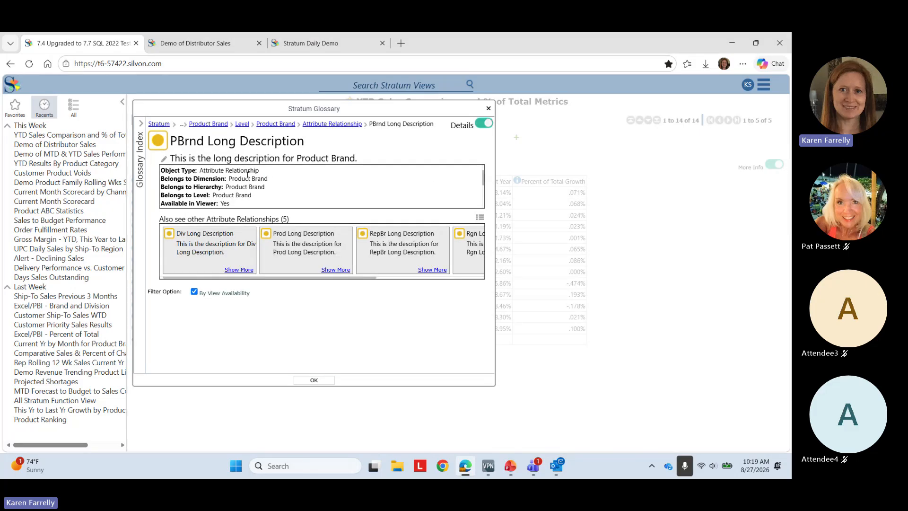
# - Close the glossary entry, then view and close the attribute information for product brand 004
pyautogui.click(488, 109)
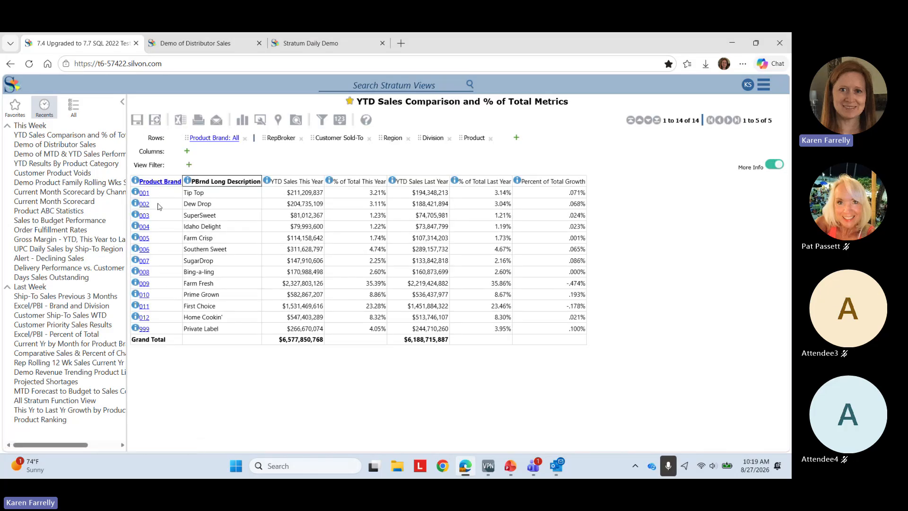
pyautogui.click(136, 227)
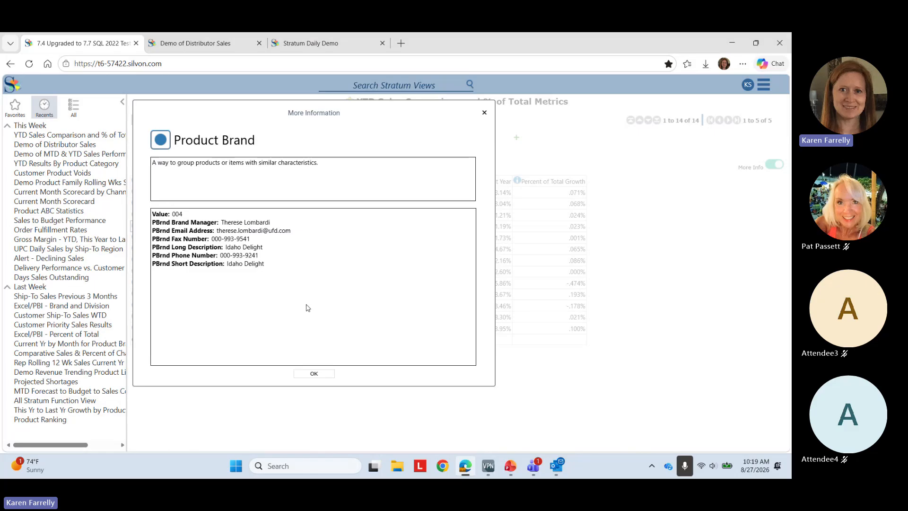
pyautogui.click(314, 373)
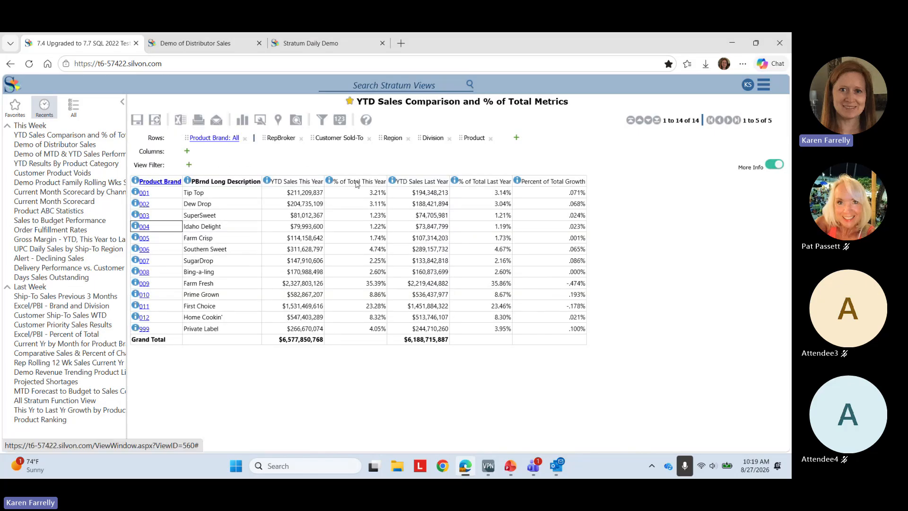
# - Open the glossary entry for the YTD Sales This Year column, show its details, and close it
pyautogui.click(266, 181)
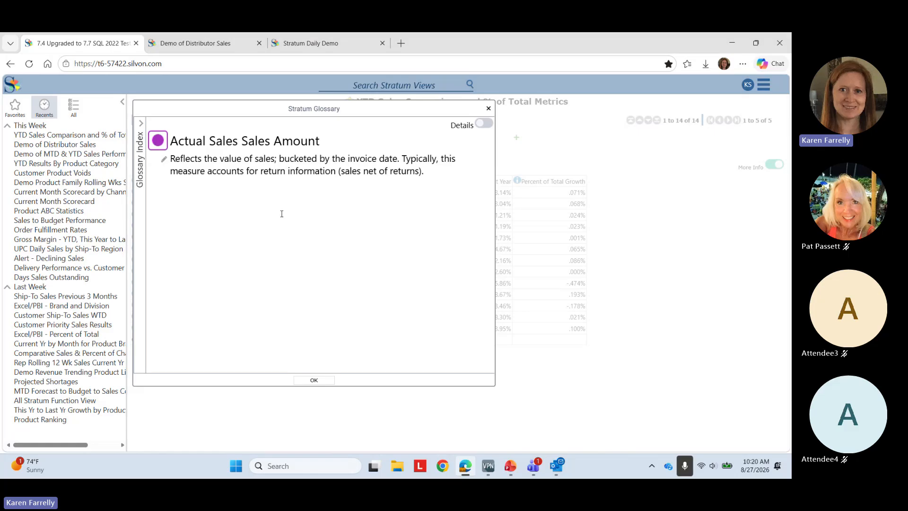
pyautogui.click(483, 124)
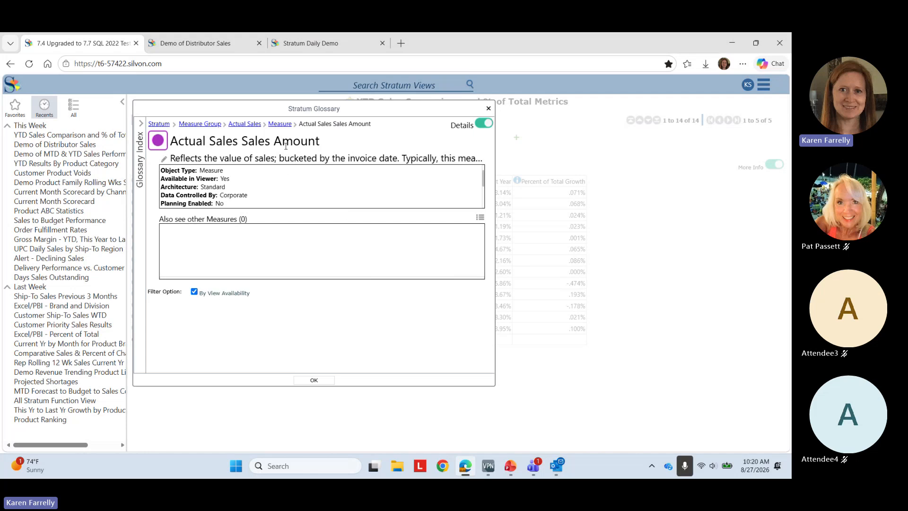
pyautogui.click(489, 108)
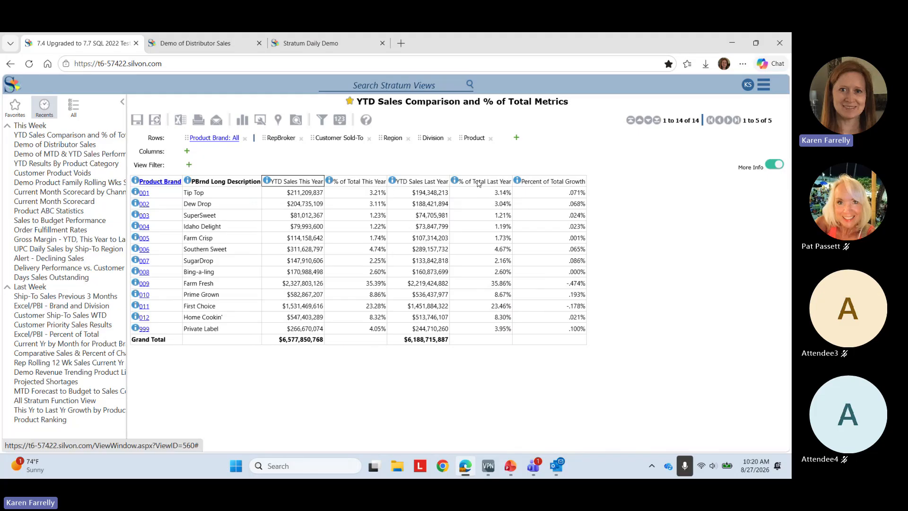
# - Replace the Percent of Total Growth glossary description with "custom definition" and save it
pyautogui.click(517, 182)
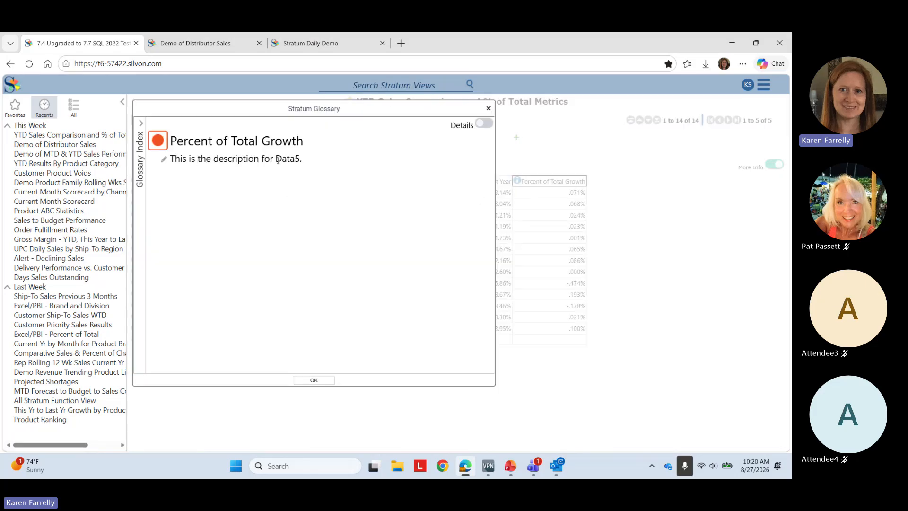
pyautogui.click(164, 159)
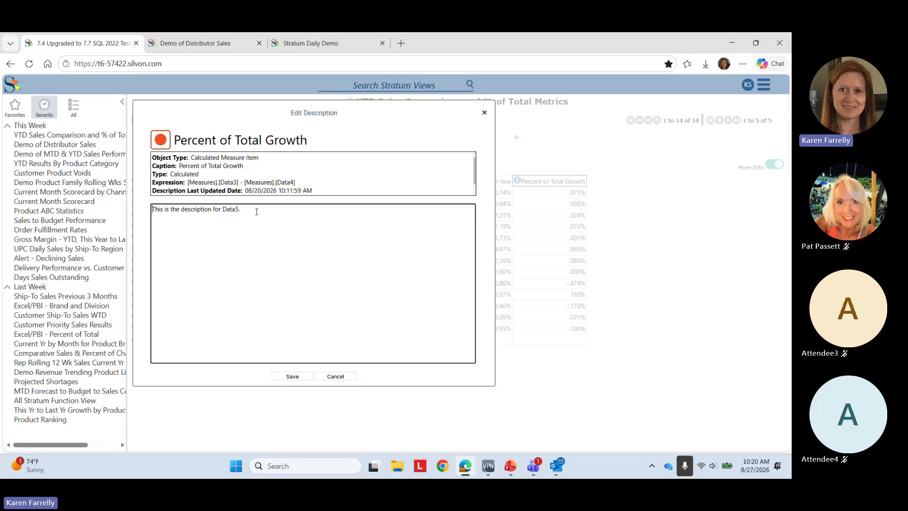
pyautogui.hotkey('ctrl', 'a')
pyautogui.write('custom definition')
pyautogui.click(320, 381)
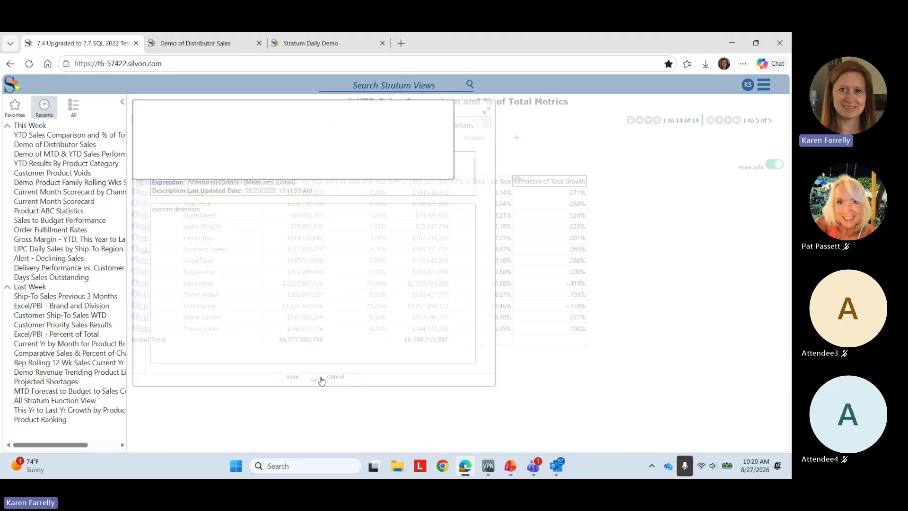
pyautogui.click(312, 171)
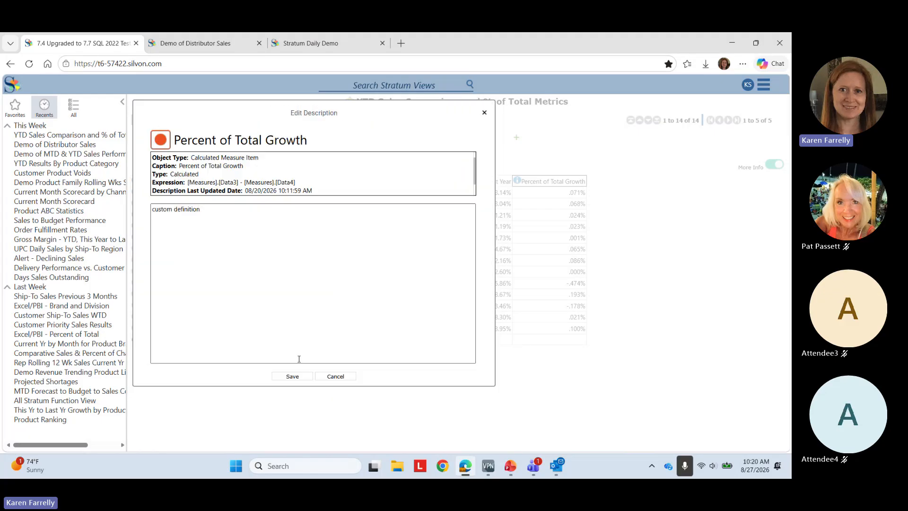
pyautogui.click(296, 377)
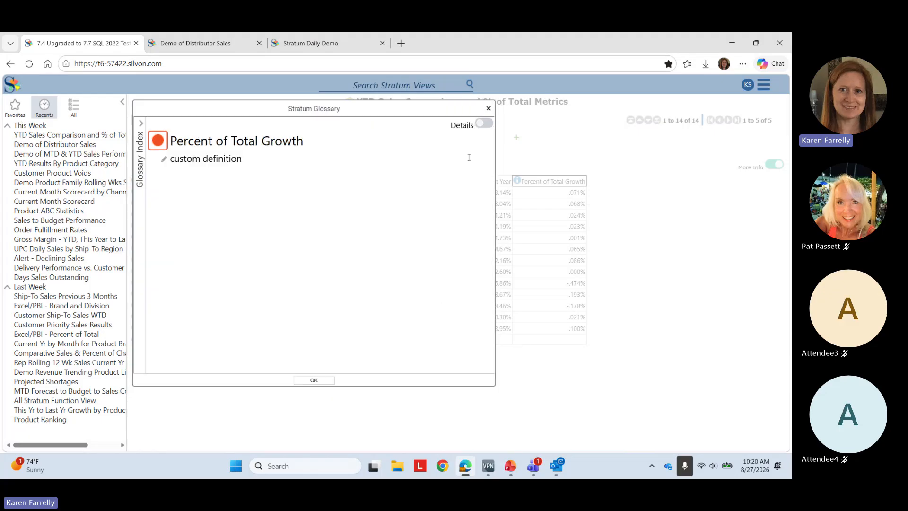
# - Close the glossary, then reopen the Percent of Total Growth entry to check its description and close it again
pyautogui.click(488, 112)
pyautogui.click(518, 181)
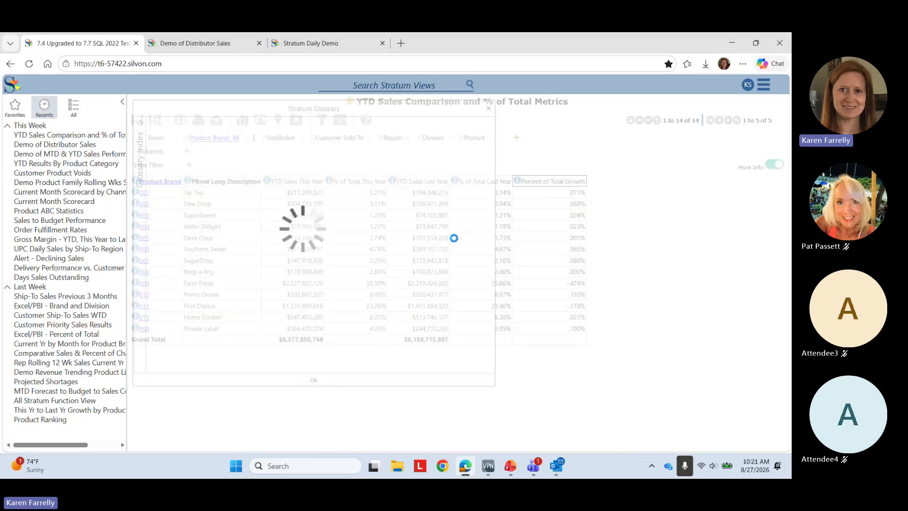
pyautogui.click(489, 109)
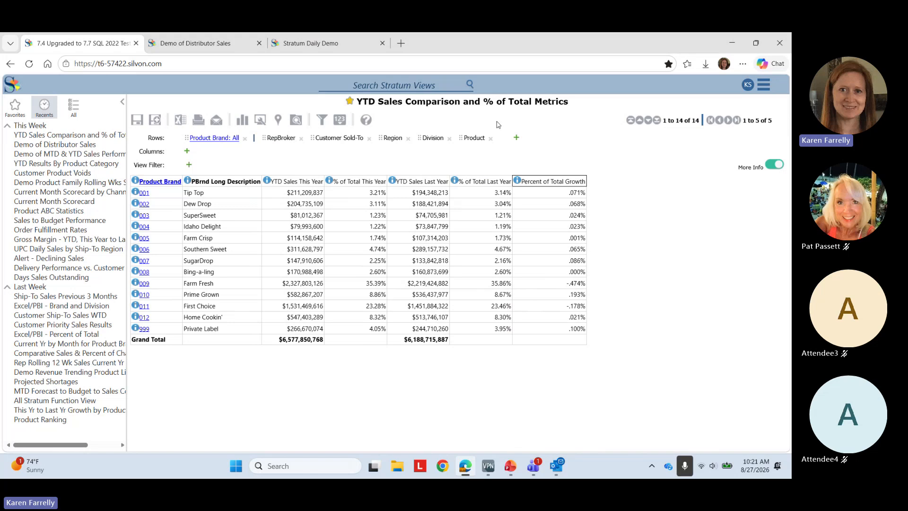
# - Open the glossary from the YTD Sales Last Year column, expand the Glossary Index, and browse its entries
pyautogui.click(392, 181)
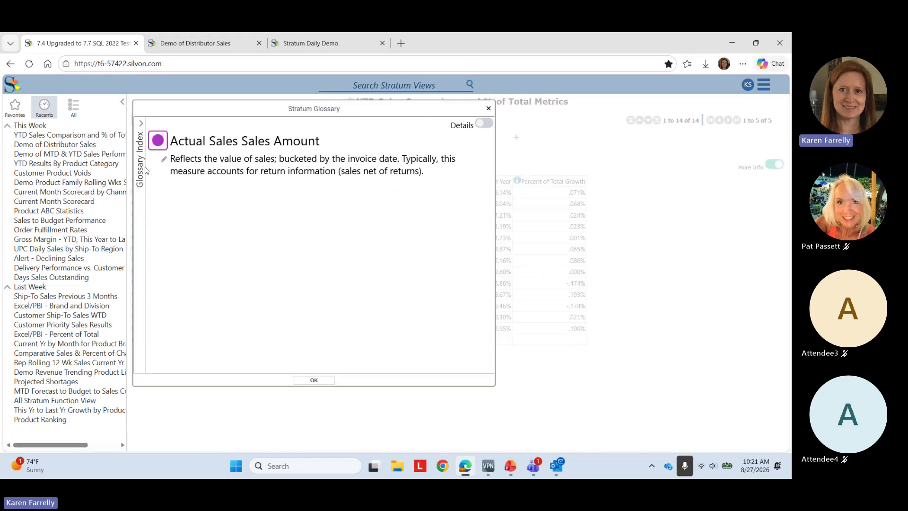
pyautogui.click(141, 126)
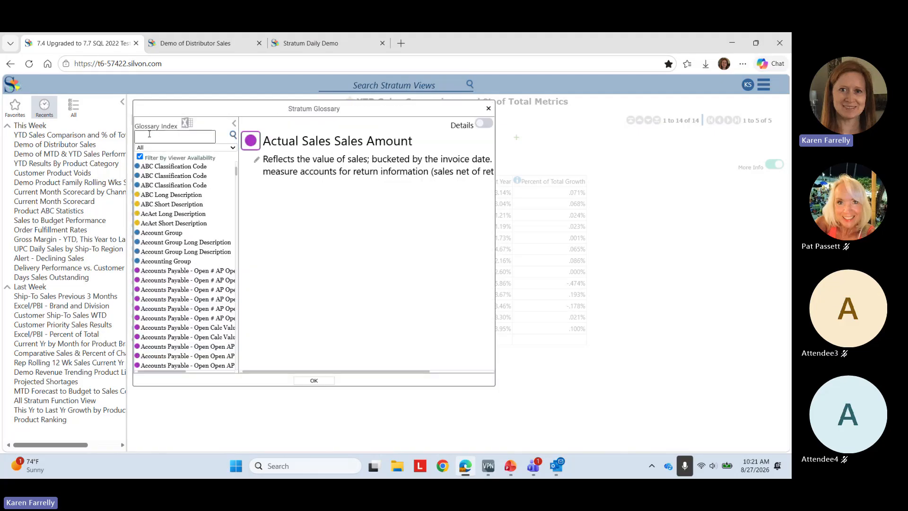
pyautogui.scroll(-15, 194, 284)
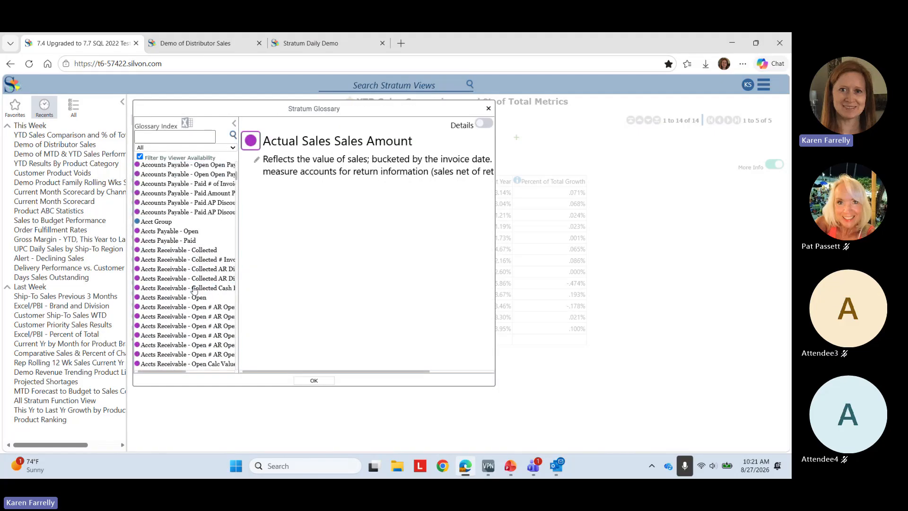
pyautogui.scroll(20, 194, 290)
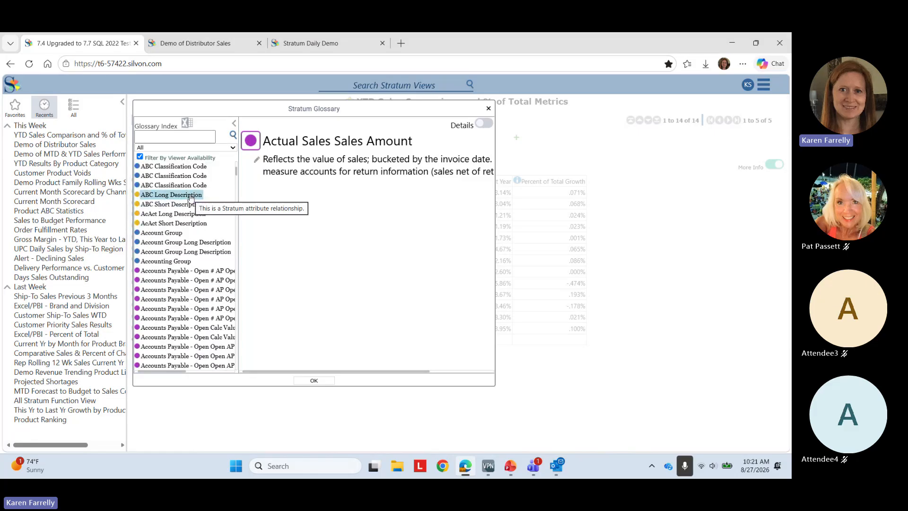
# - Search the Glossary Index for "budget" and limit the entries to the Calculation type
pyautogui.click(167, 137)
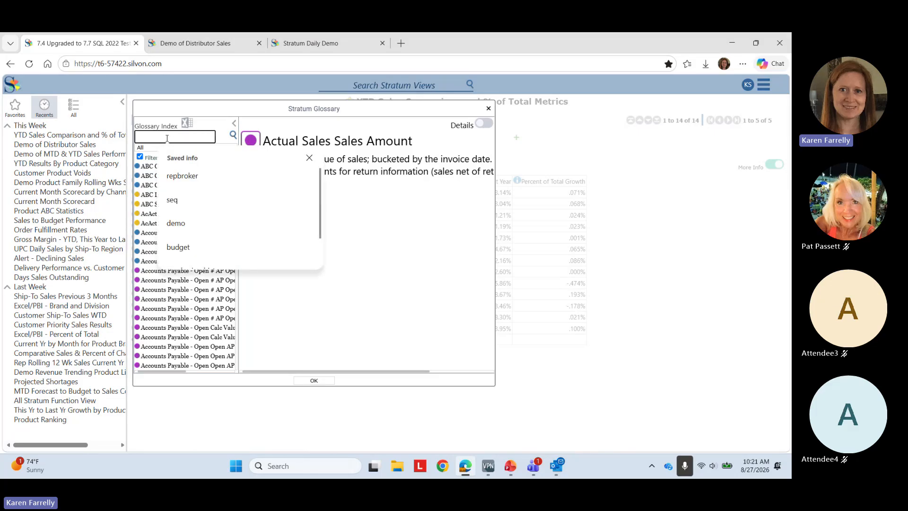
pyautogui.write('budget')
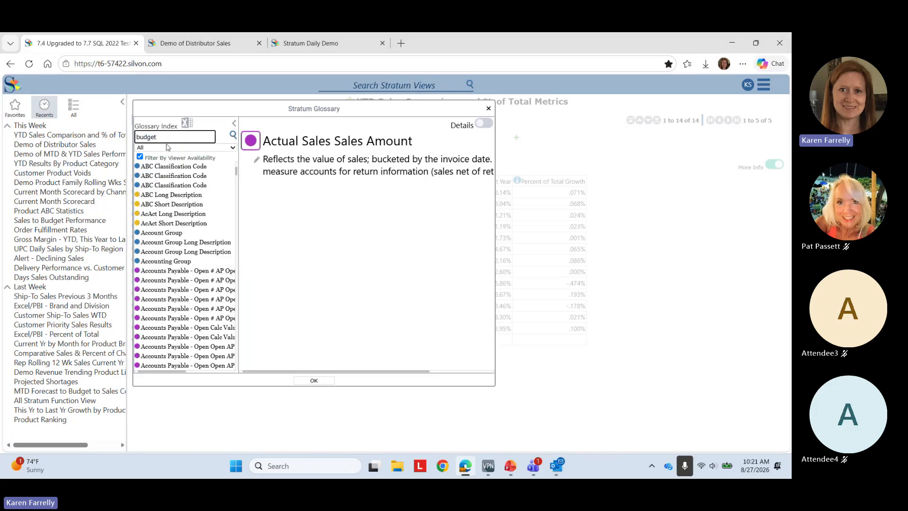
pyautogui.click(168, 149)
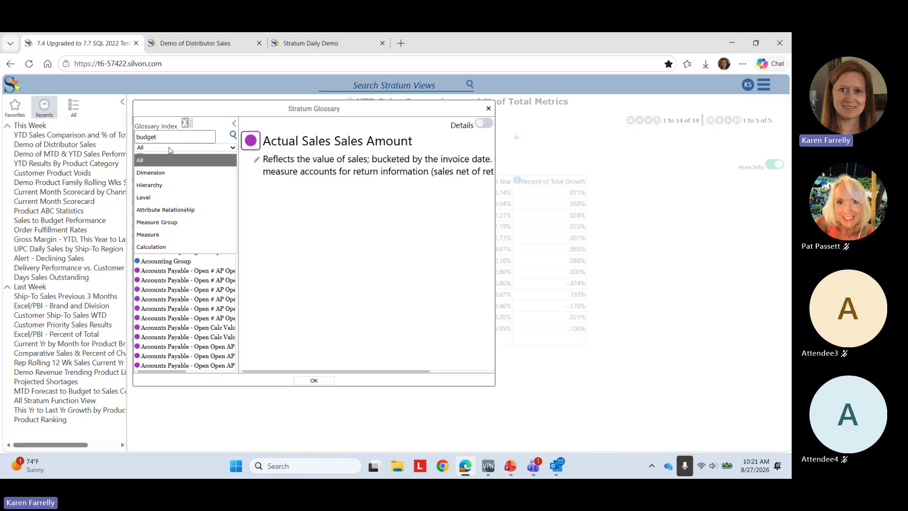
pyautogui.click(168, 247)
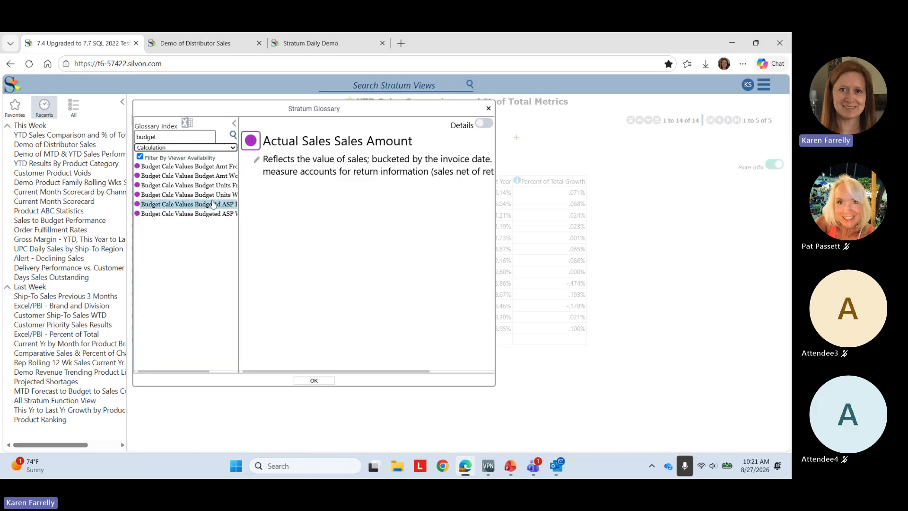
# - Open the Budget Calc Values Budget Amt Frozen Calc entry with the index collapsed, examine its details, and close the glossary
pyautogui.click(208, 167)
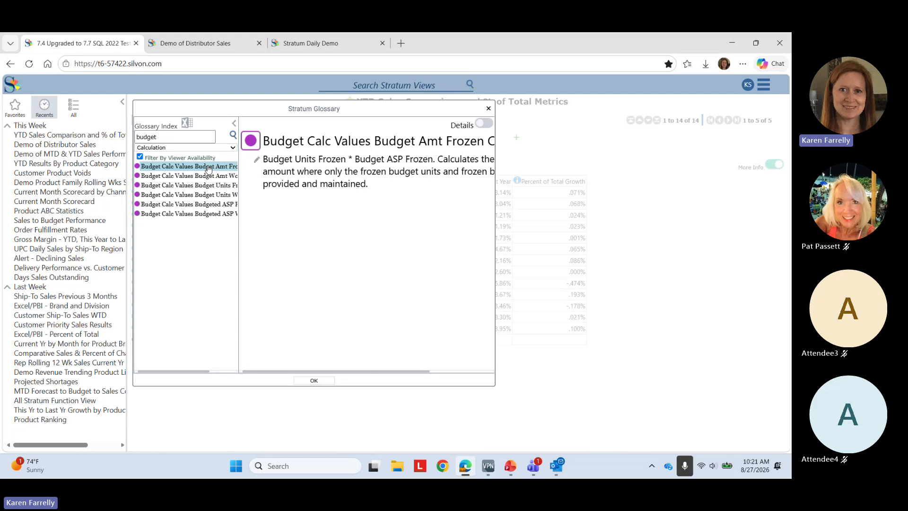
pyautogui.click(234, 124)
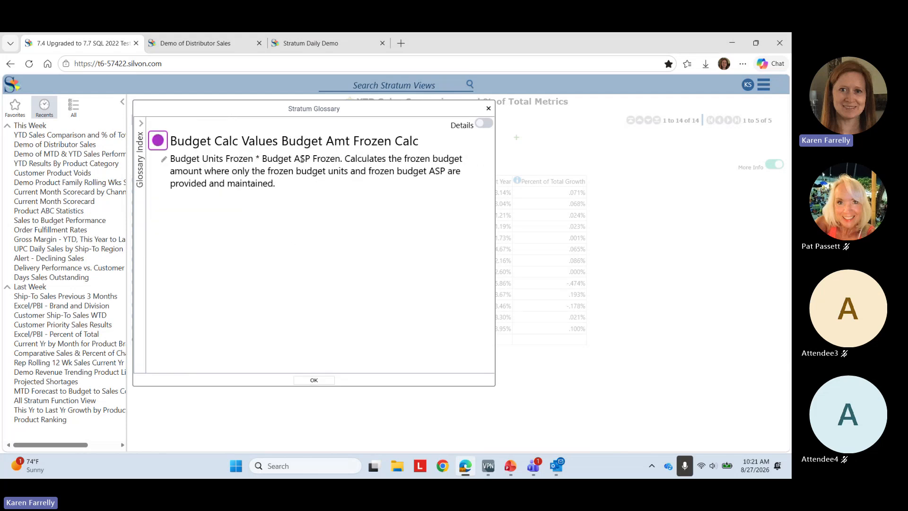
pyautogui.click(486, 125)
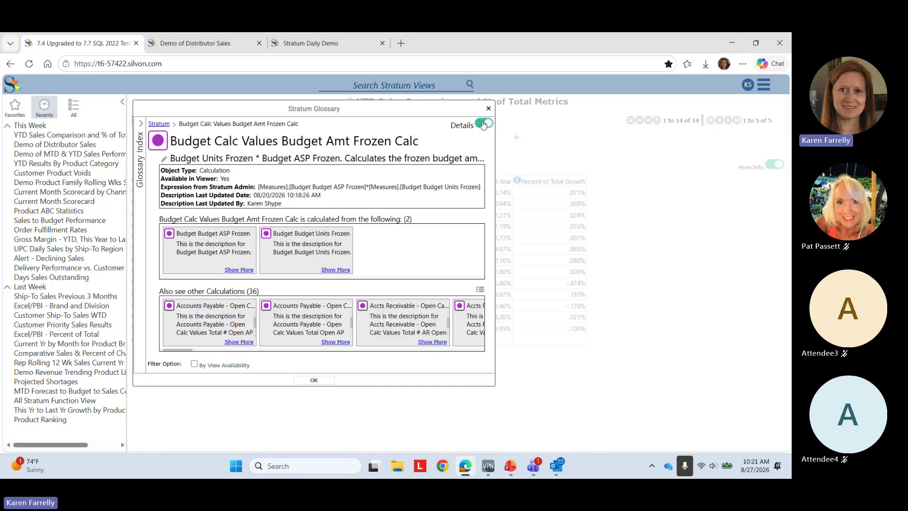
pyautogui.click(484, 125)
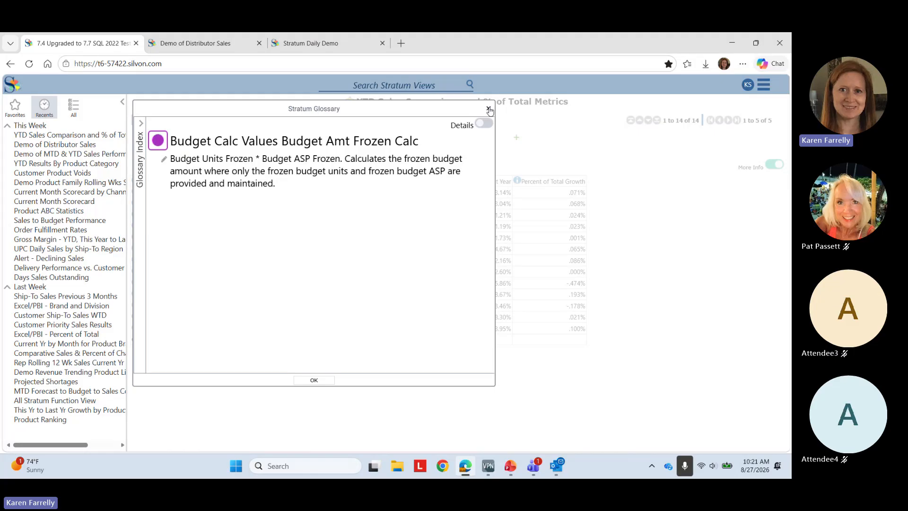
pyautogui.click(489, 109)
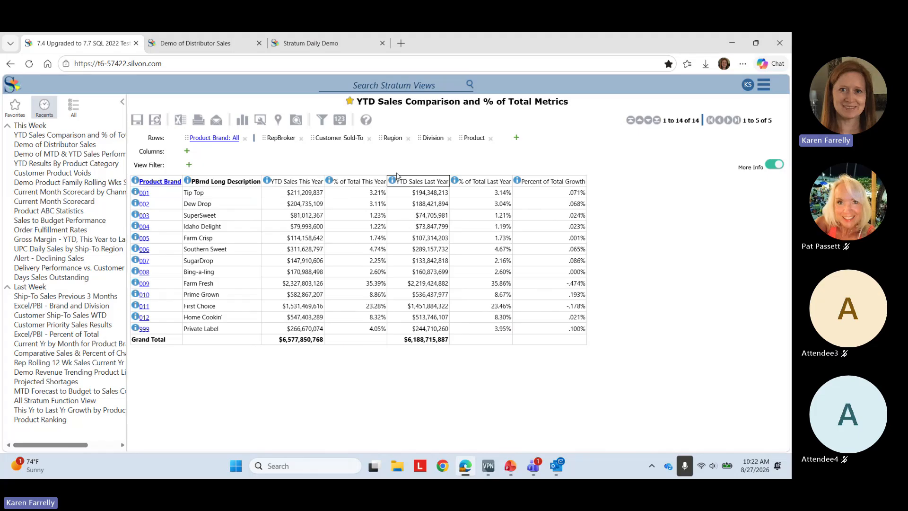
# - Close the Demo of Distributor Sales page and open the Cum % of Total calculation in Stratum Daily Demo, expanding the Stratum.Viewer functions
pyautogui.click(260, 43)
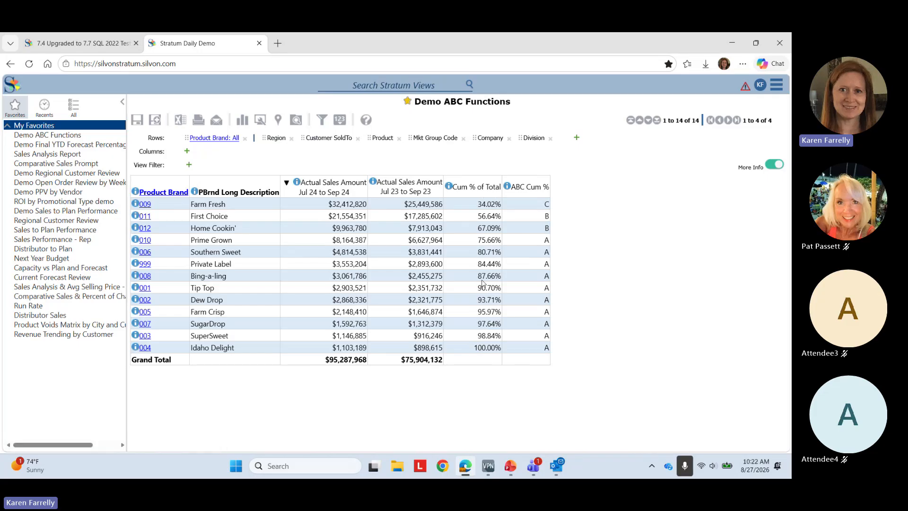
pyautogui.doubleClick(467, 189)
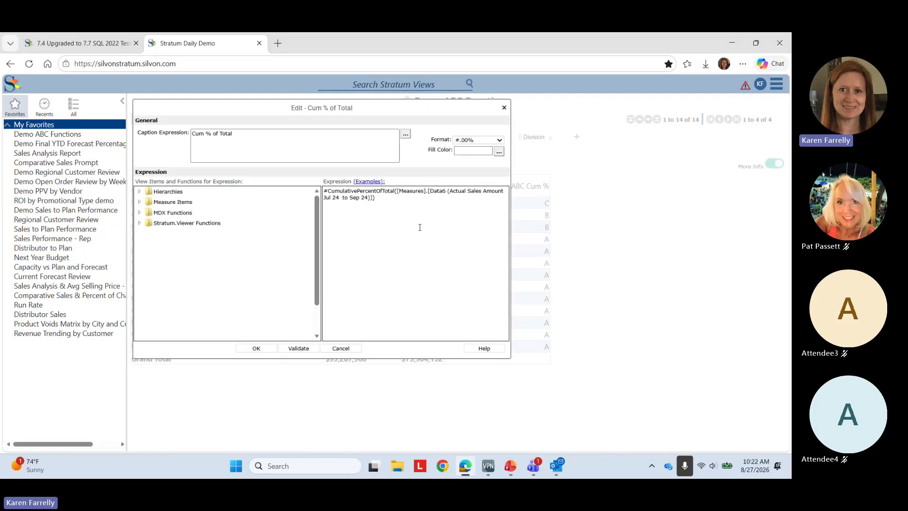
pyautogui.click(140, 223)
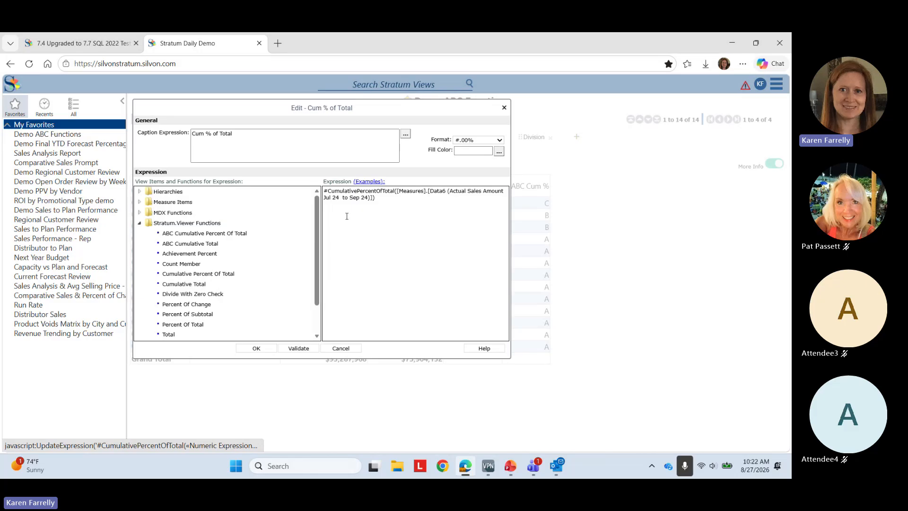
# - Rebuild the Cum % of Total expression with the Cumulative Percent Of Total function on Data6 (Actual Sales Amount Jul 24 to Sep 24)
pyautogui.moveTo(381, 197); pyautogui.dragTo(320, 192)
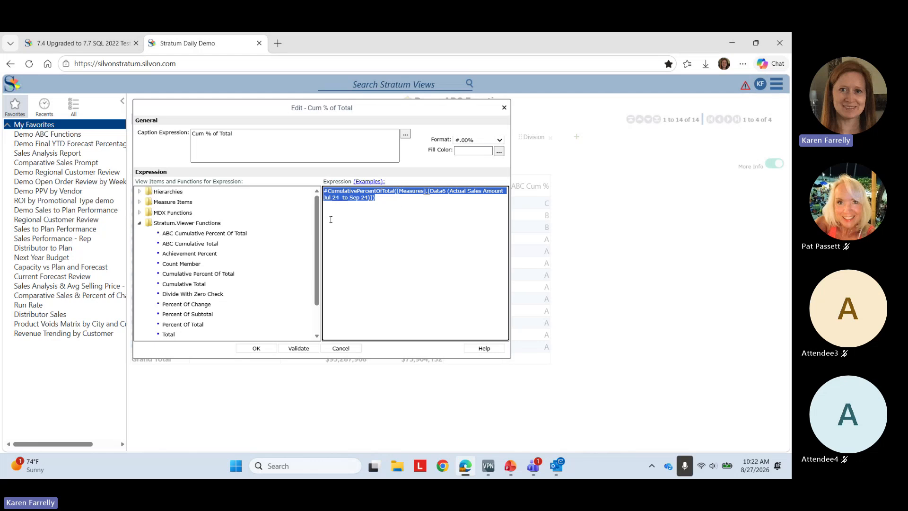
pyautogui.press('Delete')
pyautogui.click(215, 274)
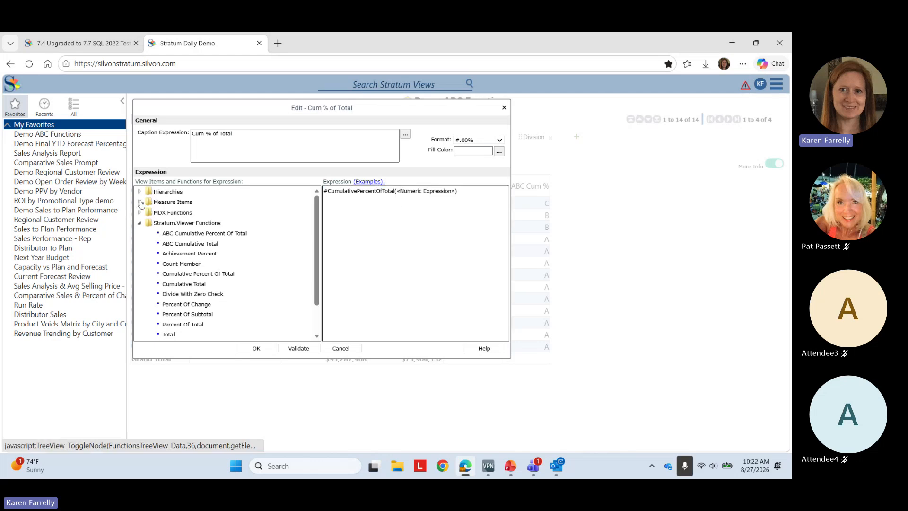
pyautogui.click(139, 202)
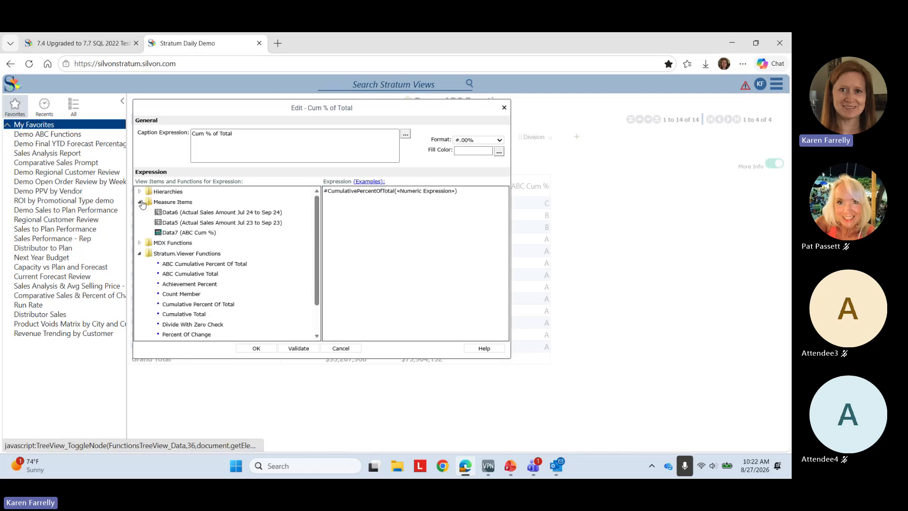
pyautogui.click(223, 215)
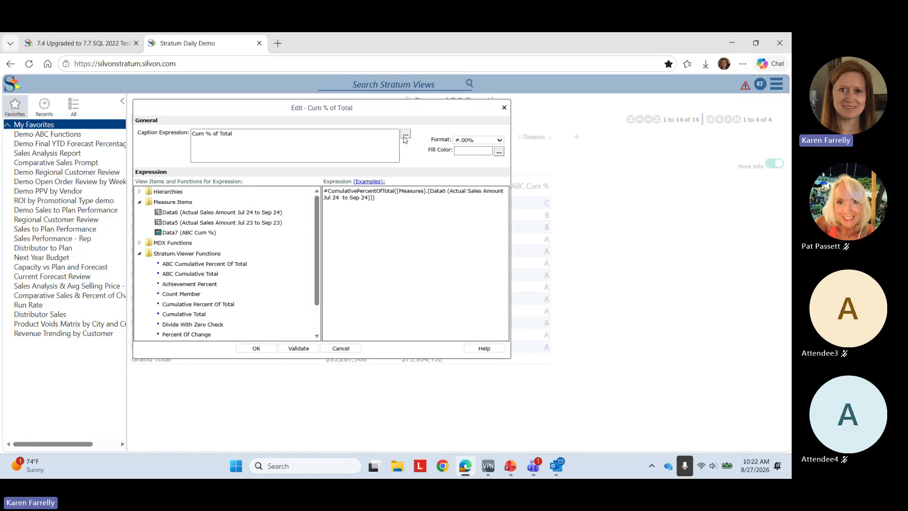
# - Set the Cum % of Total column's fill color to pale yellow and apply the calculation changes
pyautogui.click(499, 151)
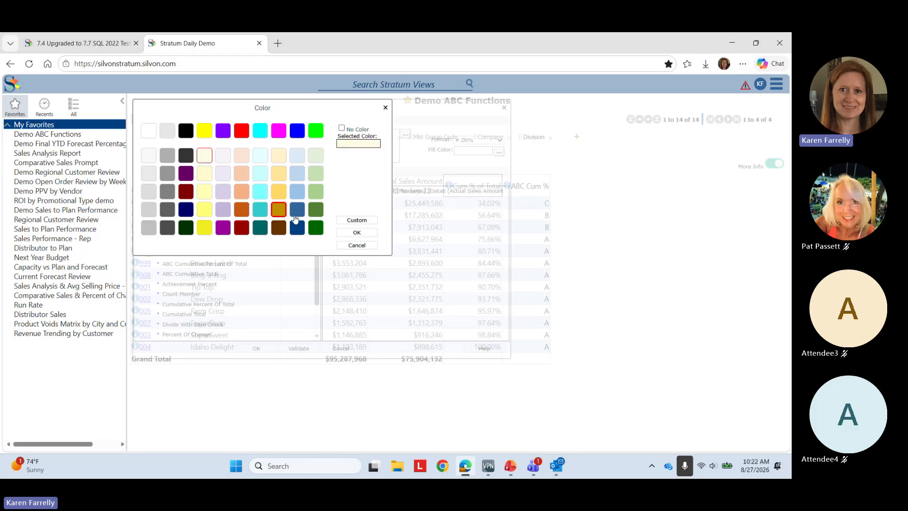
pyautogui.click(357, 232)
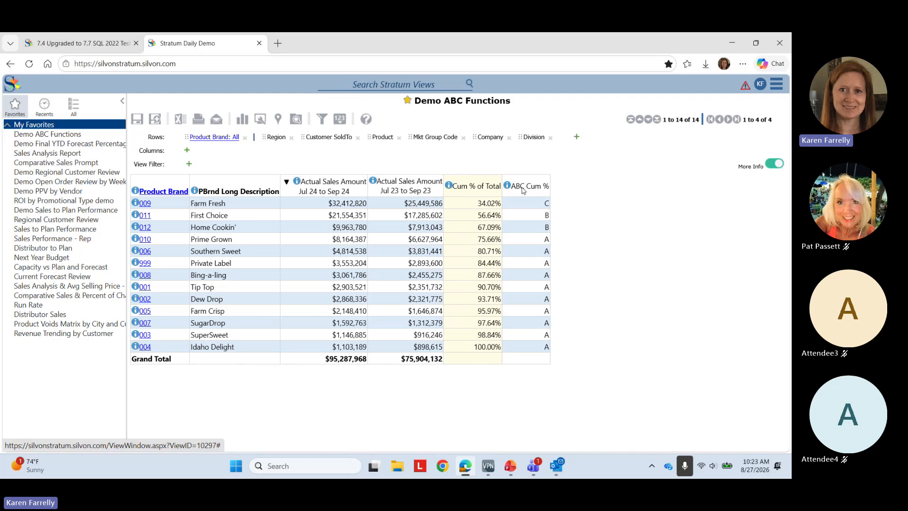
# - Read the Cum % of Total glossary entry and review the calculation's expression and available Stratum.Viewer functions without changing it
pyautogui.click(449, 186)
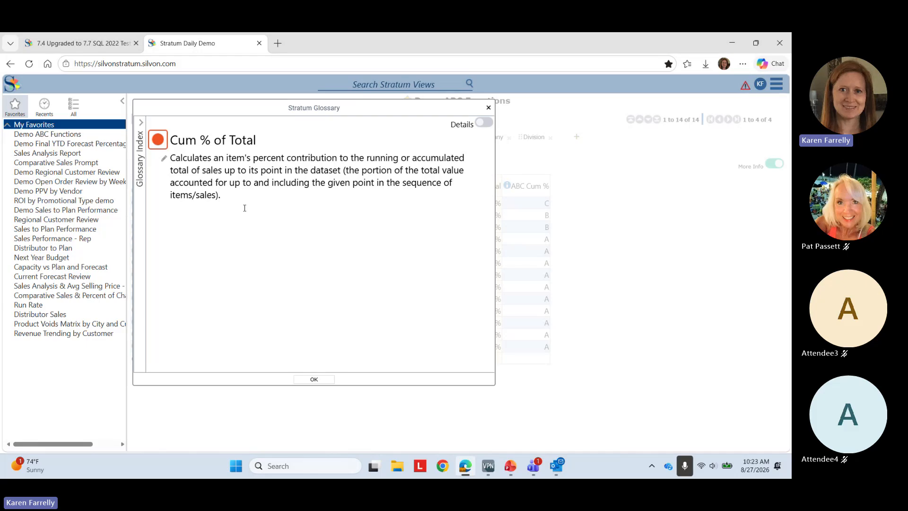
pyautogui.click(488, 108)
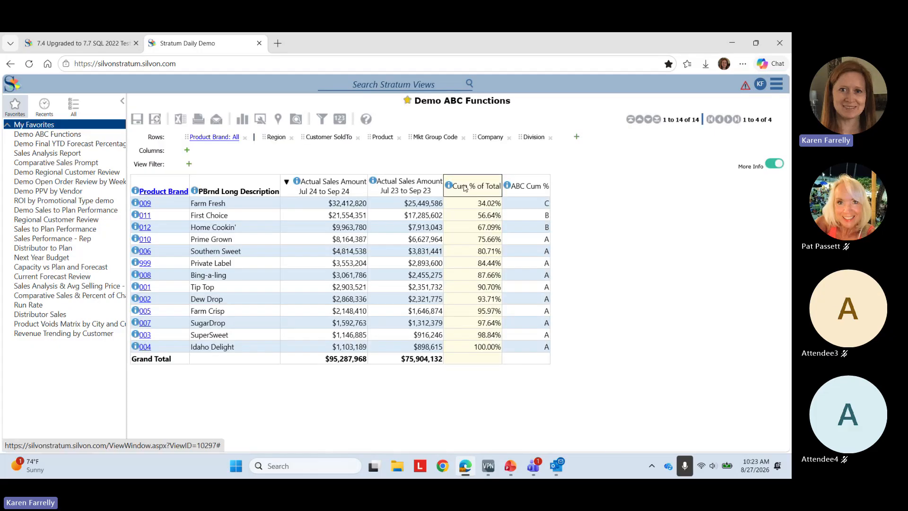
pyautogui.click(449, 186)
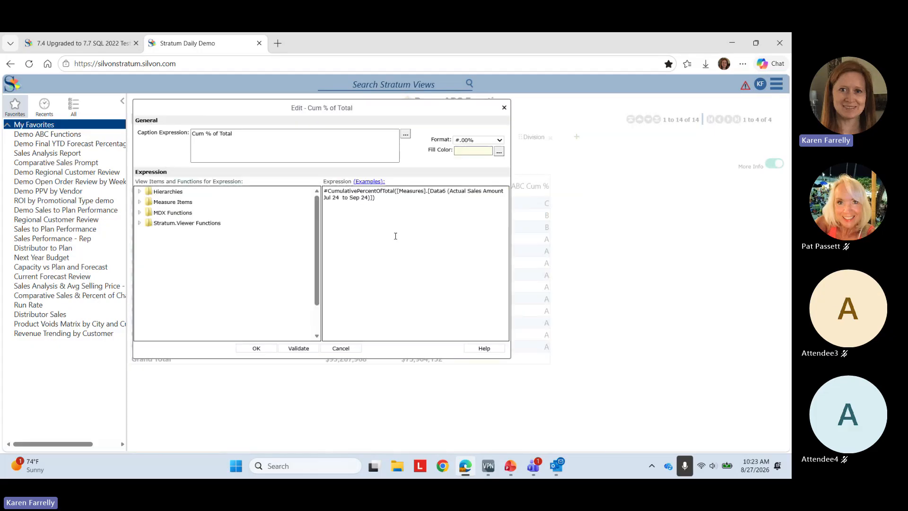
pyautogui.click(139, 223)
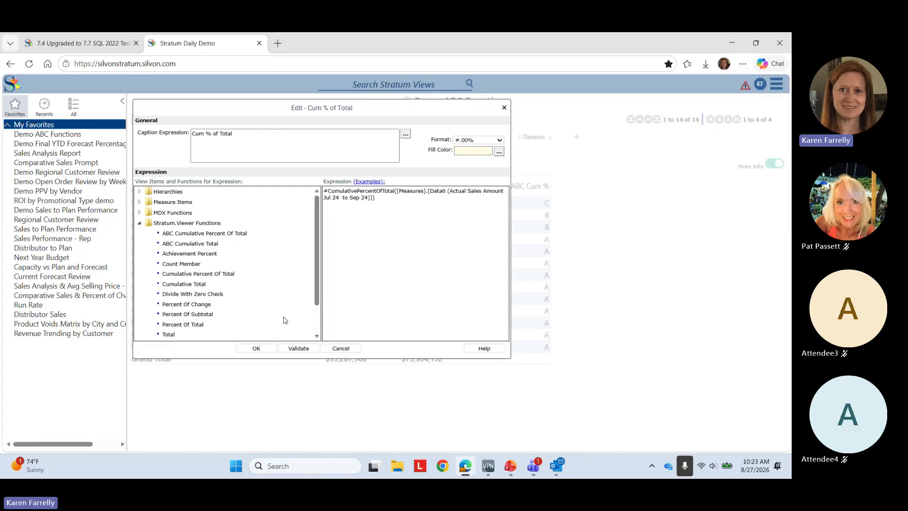
pyautogui.click(339, 348)
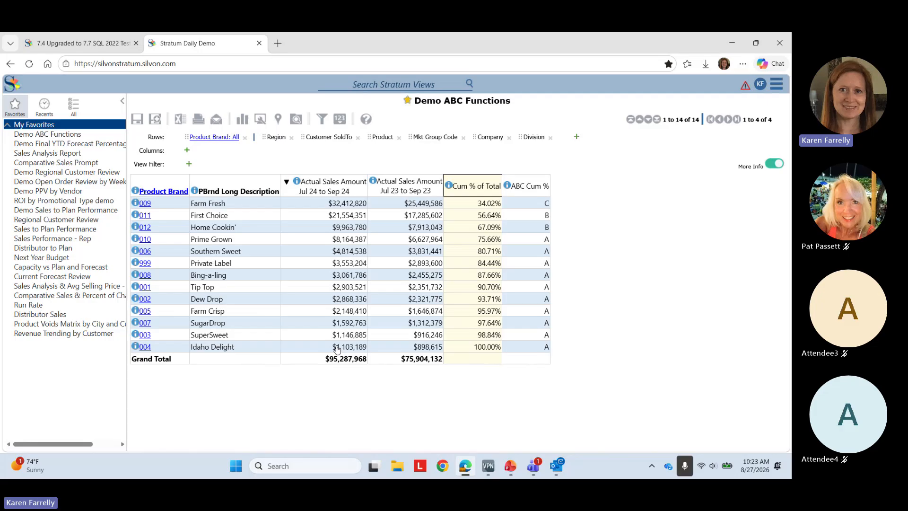
# - Open the Demo Final YTD Forecast Percentage view and consult the glossary entry for Percent of Forecast Achieved
pyautogui.click(92, 144)
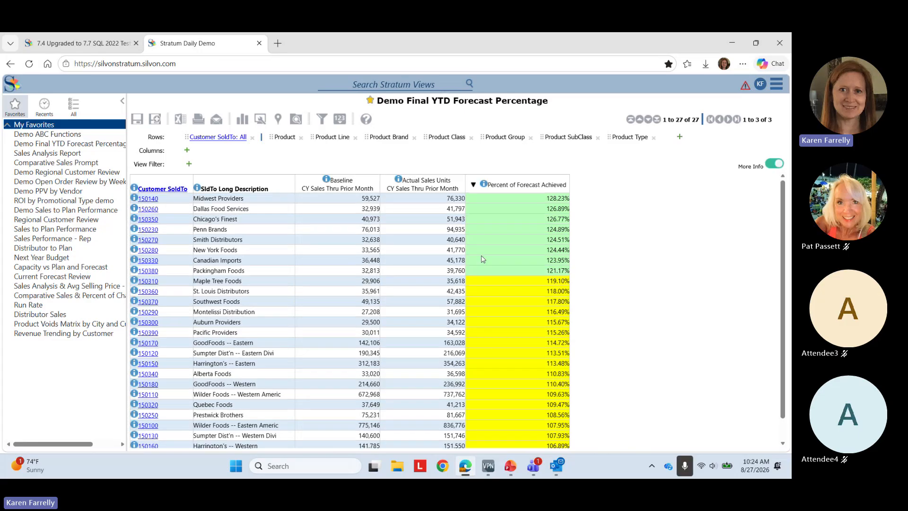
pyautogui.click(484, 185)
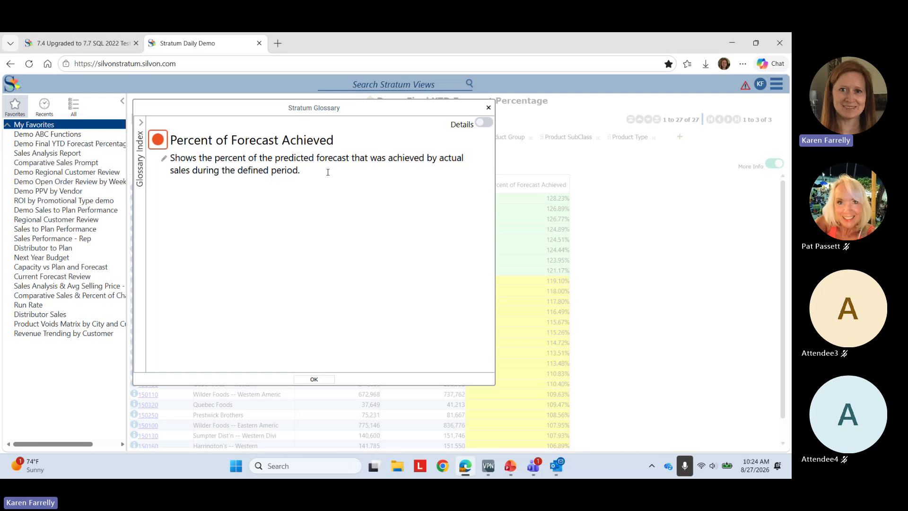
pyautogui.click(488, 107)
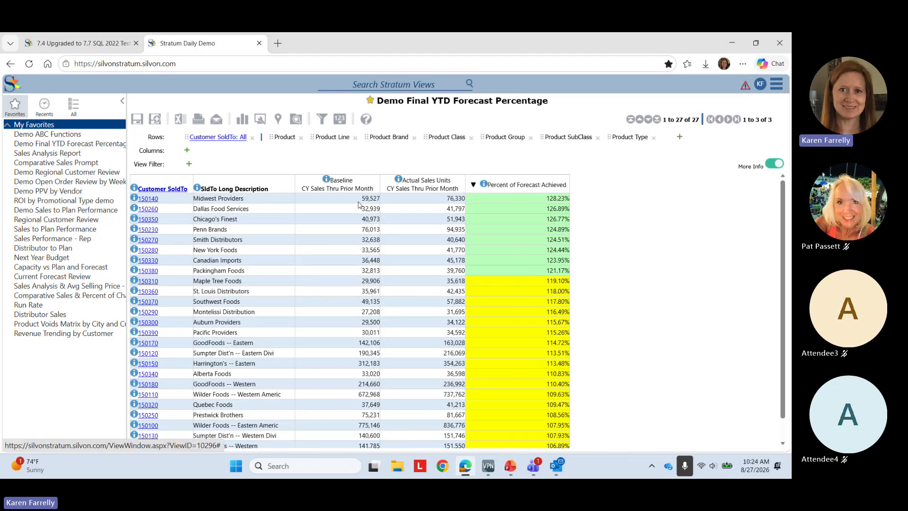
# - Display the view's hidden measure items and unhide Actual Sales Amount and Actual Sales Avg Selling Price CY Sales Thru Prior Month
pyautogui.click(340, 119)
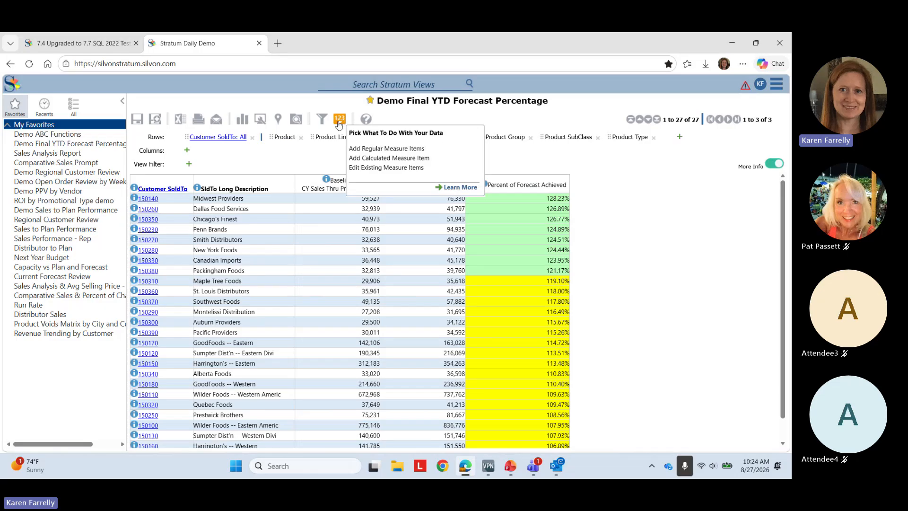
pyautogui.click(340, 123)
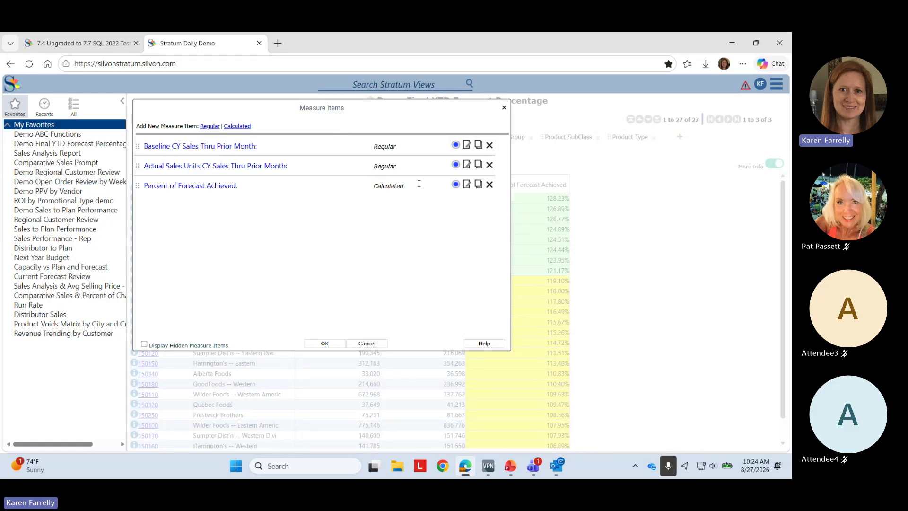
pyautogui.click(144, 345)
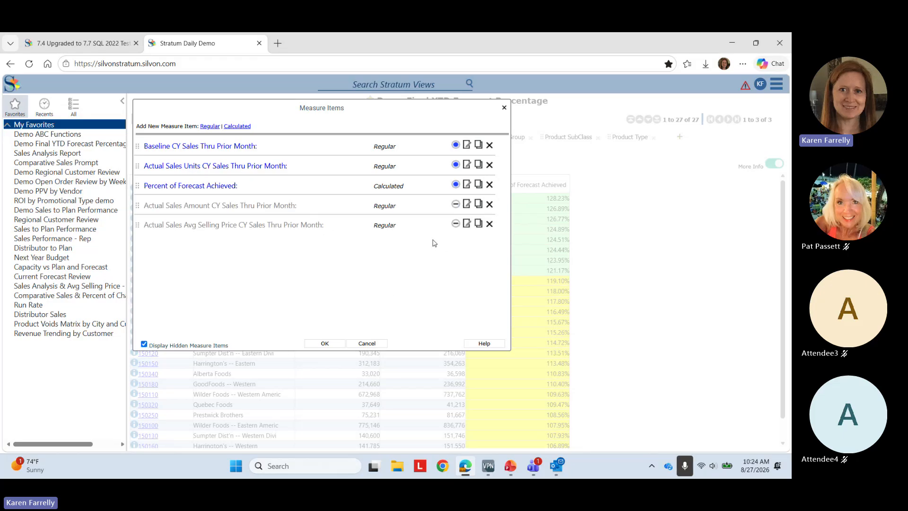
pyautogui.click(455, 206)
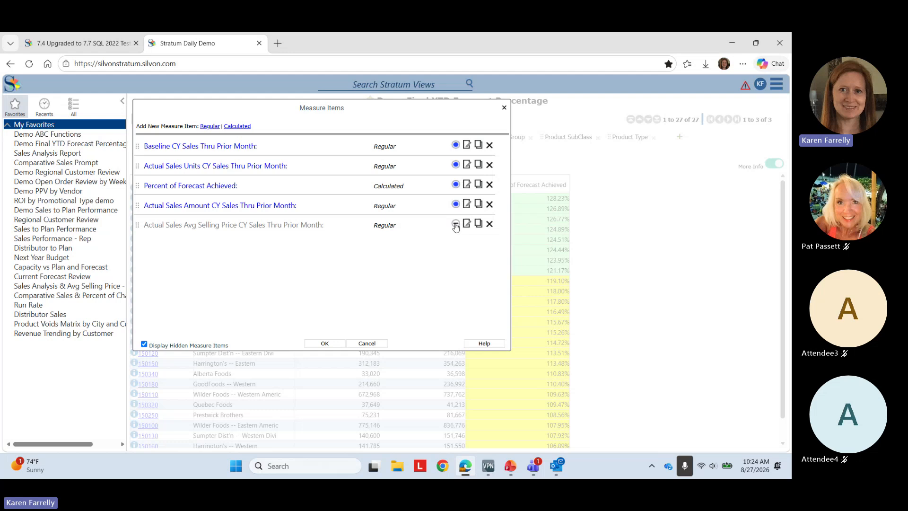
pyautogui.click(455, 224)
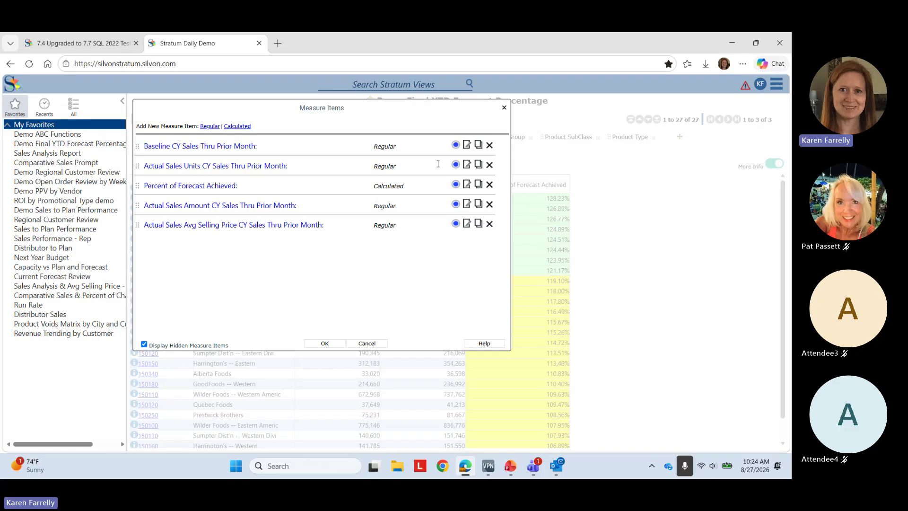
# - Set the fill color of the Baseline CY Sales Thru Prior Month measure item to light blue
pyautogui.click(467, 144)
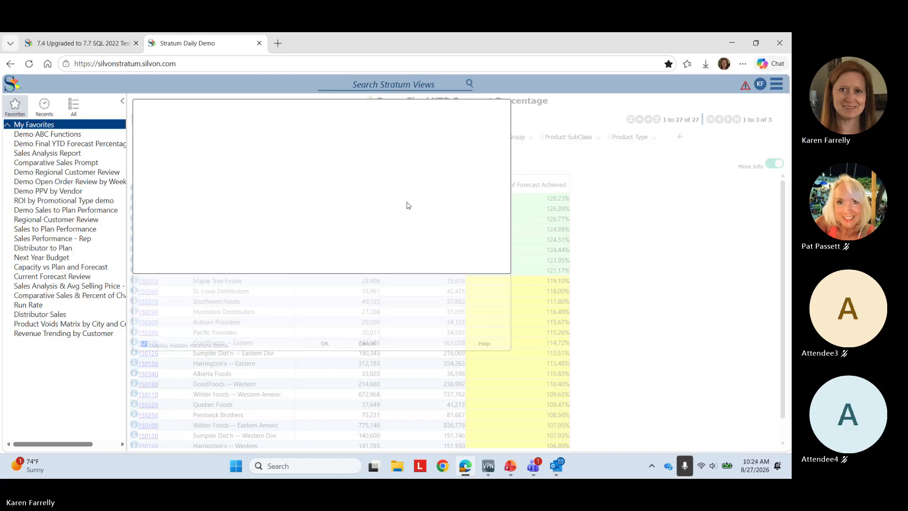
pyautogui.click(500, 156)
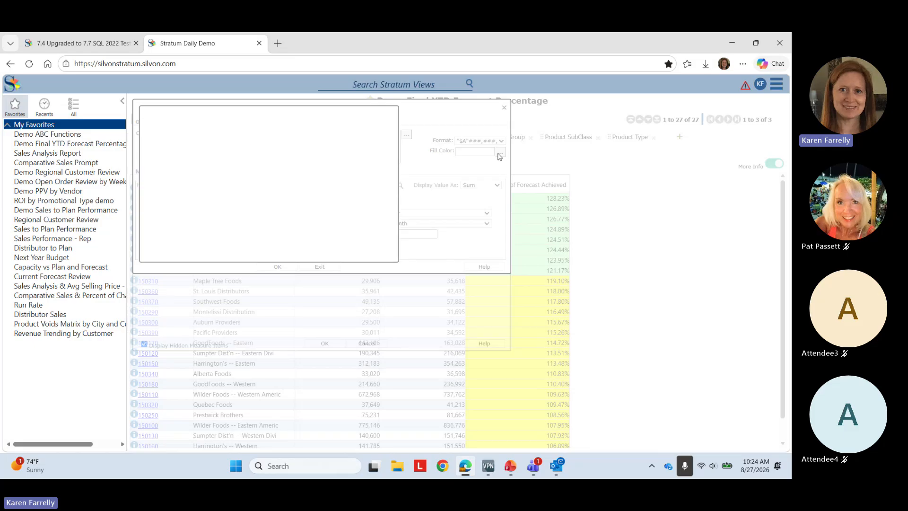
pyautogui.click(304, 162)
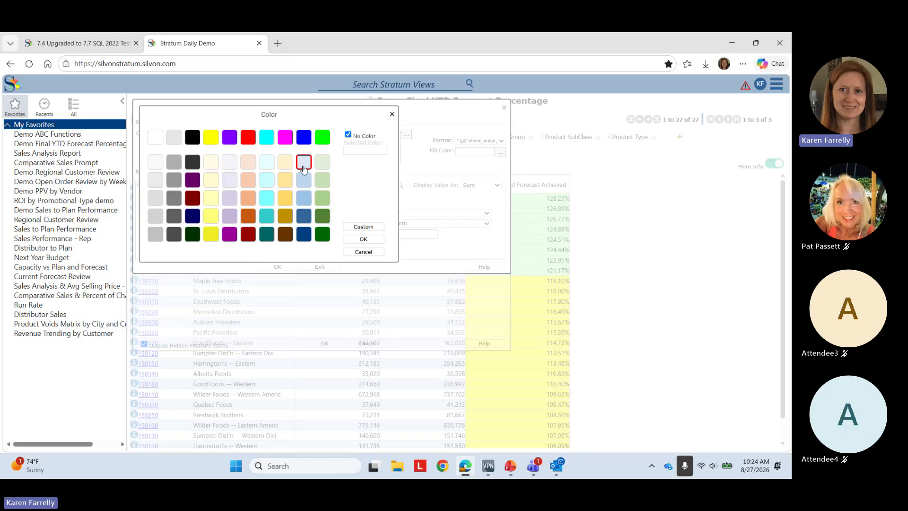
pyautogui.click(352, 239)
pyautogui.click(278, 266)
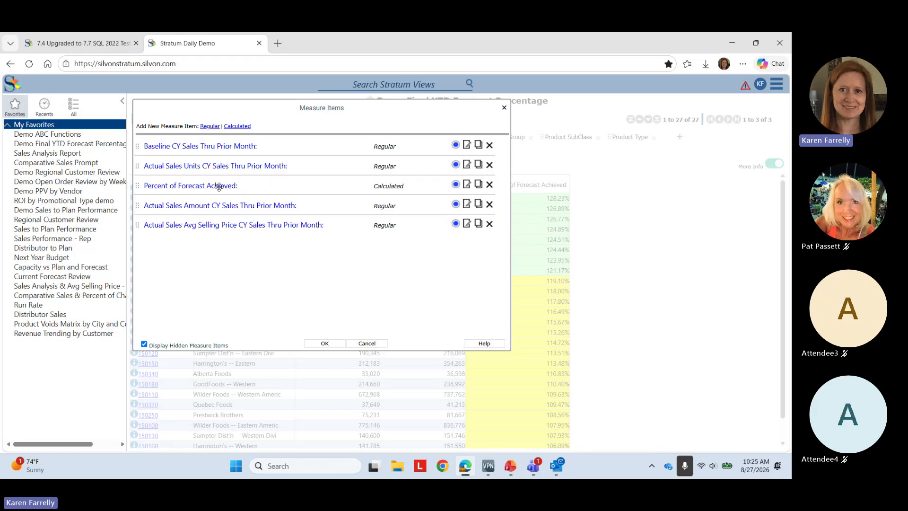
# - Copy the Actual Sales Units measure item as Actual Sales Return Units, place it last, and apply the measure item changes
pyautogui.click(478, 164)
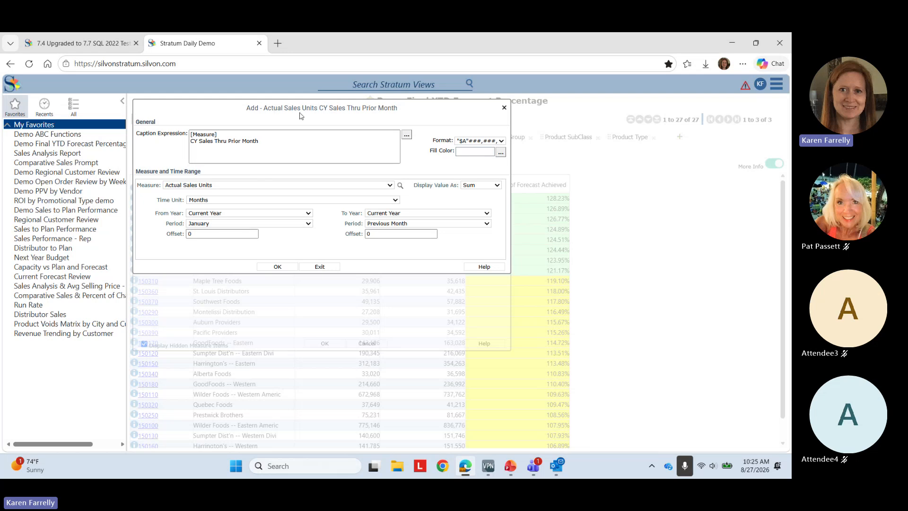
pyautogui.click(235, 186)
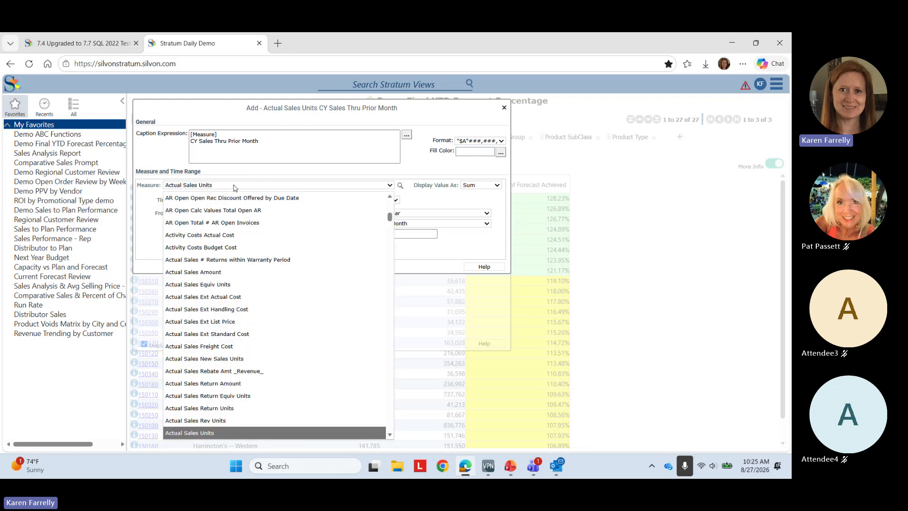
pyautogui.click(237, 408)
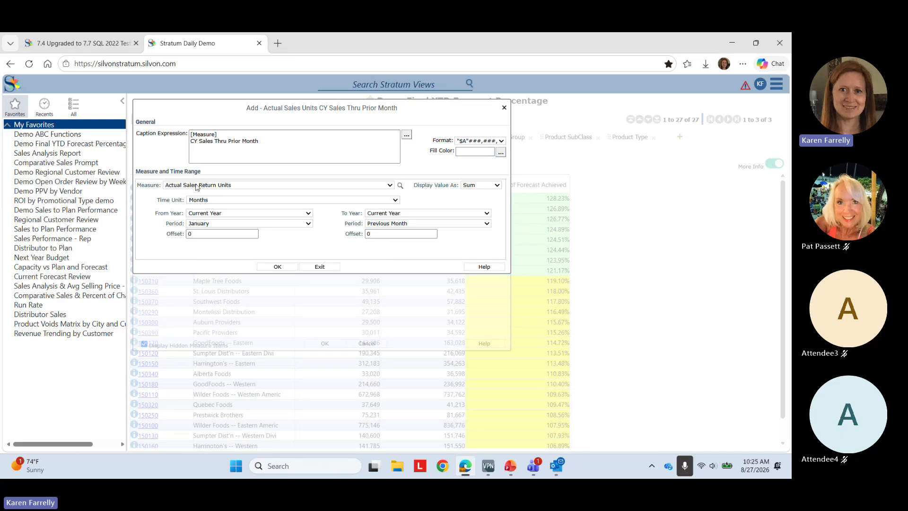
pyautogui.click(278, 267)
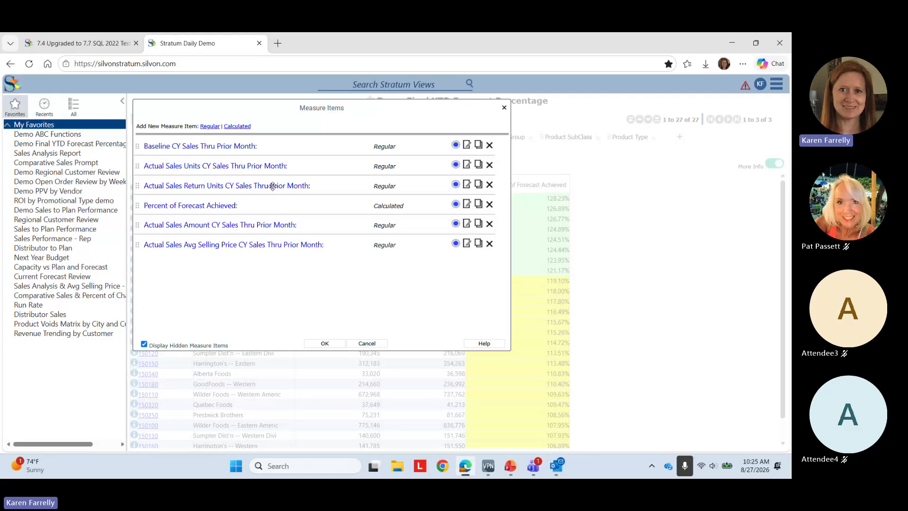
pyautogui.moveTo(272, 186); pyautogui.dragTo(264, 248)
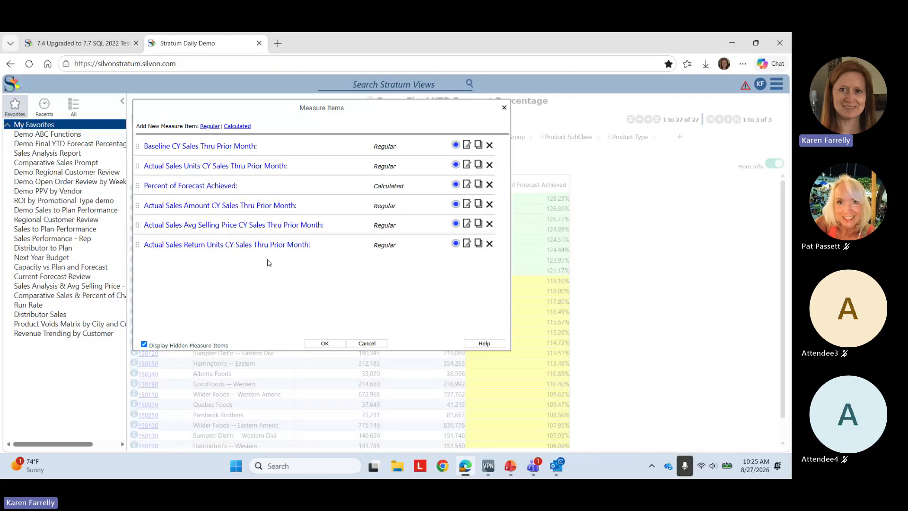
pyautogui.click(331, 343)
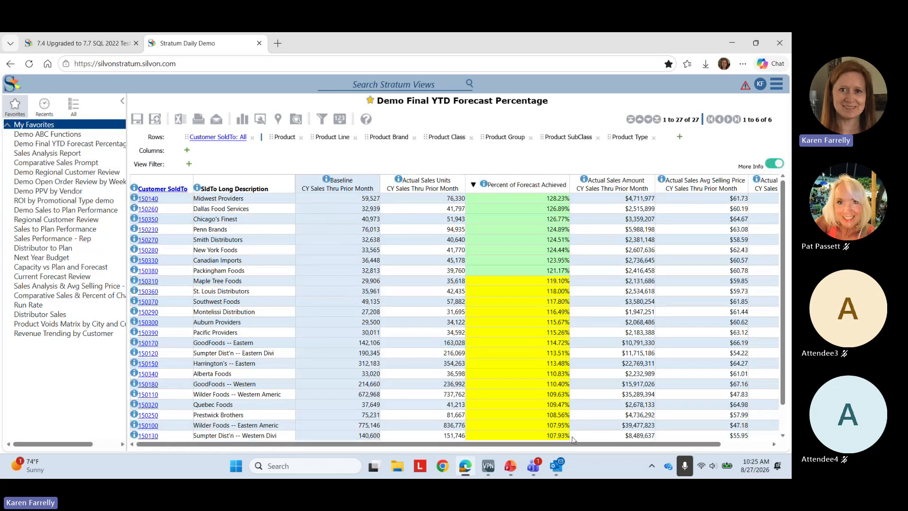
pyautogui.hscroll(3, 574, 443)
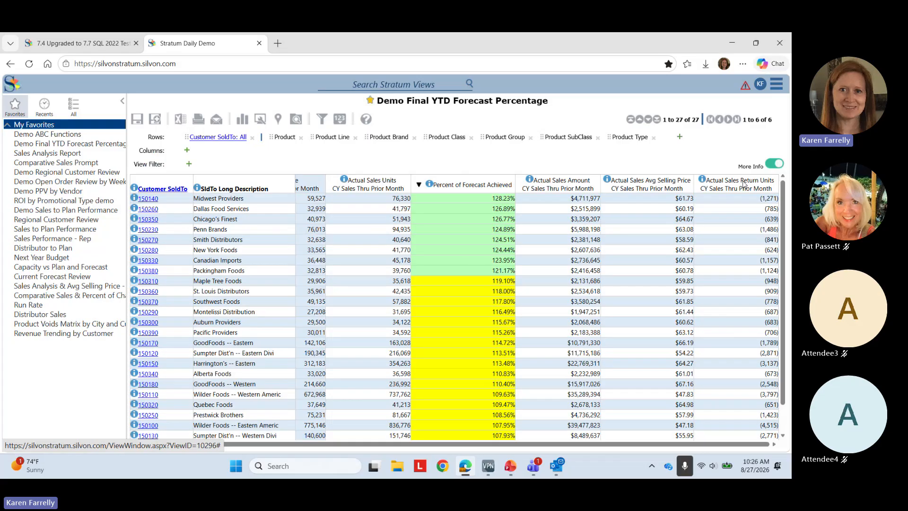
# - Switch to the 7.4 Upgraded to 7.7 Stratum page, open the recent Customer Product Voids view, and examine its conditional formatting
pyautogui.click(92, 45)
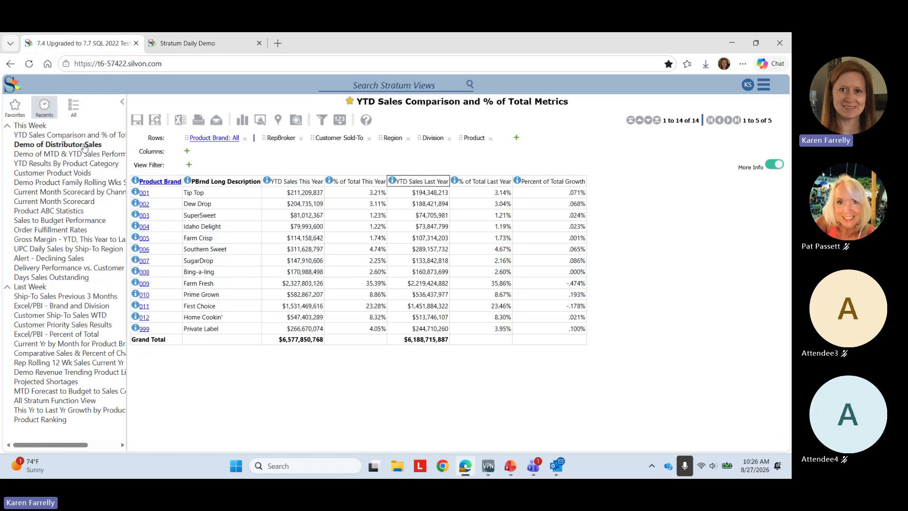
pyautogui.click(85, 174)
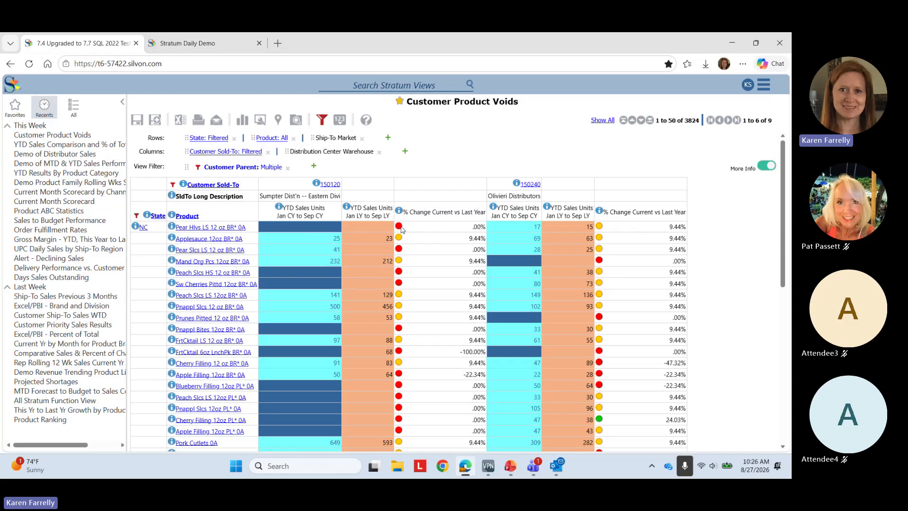
pyautogui.scroll(-3, 407, 248)
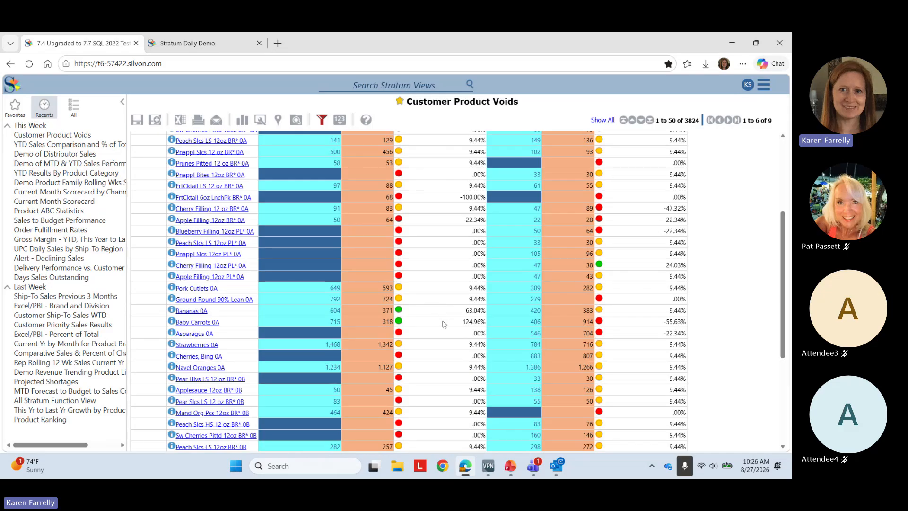
pyautogui.scroll(4, 444, 324)
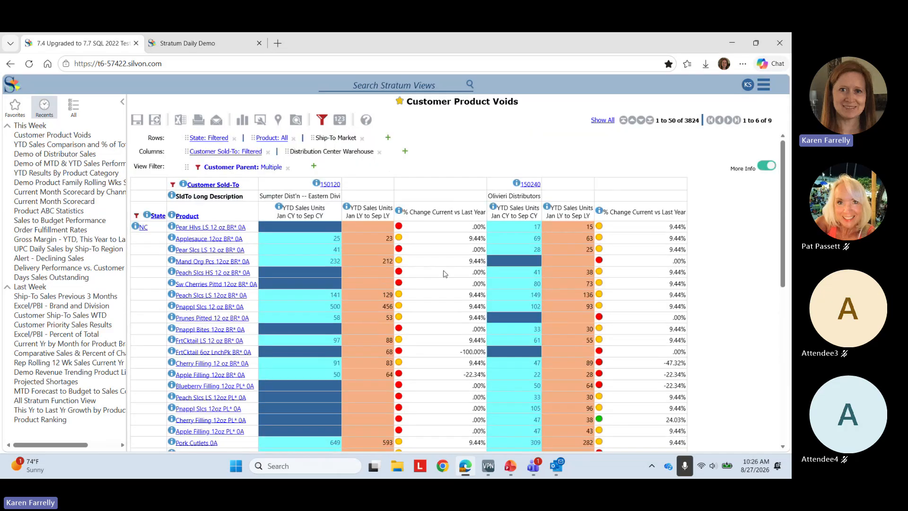
# - Open the list of managed conditional formats and examine the rules of the % of Total conditional format
pyautogui.rightClick(421, 216)
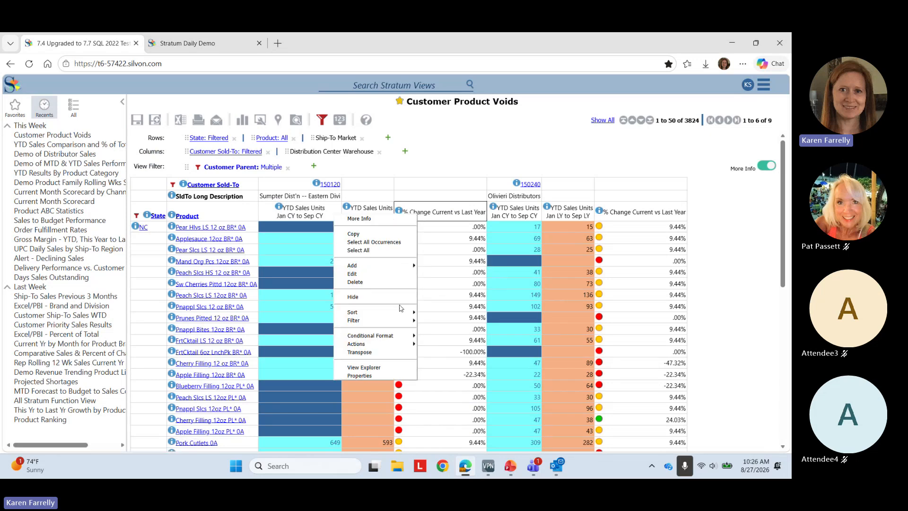
pyautogui.moveTo(397, 335)
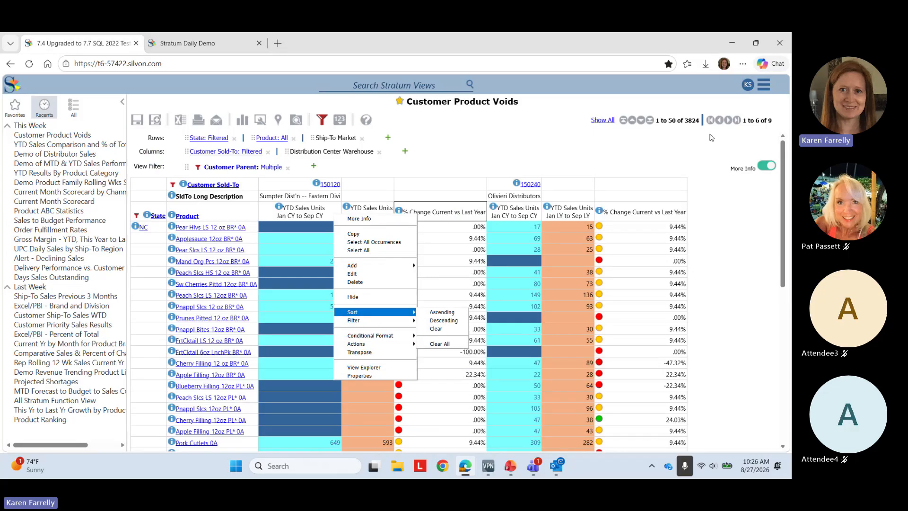
pyautogui.click(764, 86)
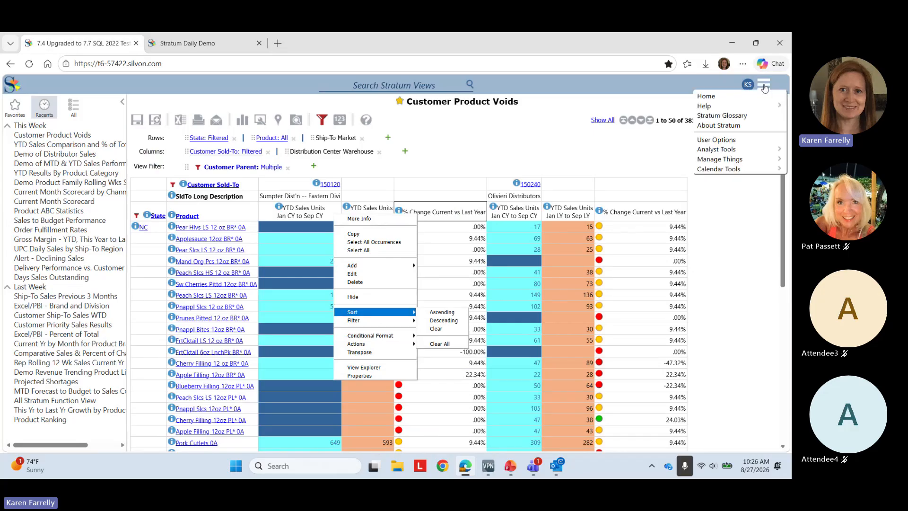
pyautogui.moveTo(750, 160)
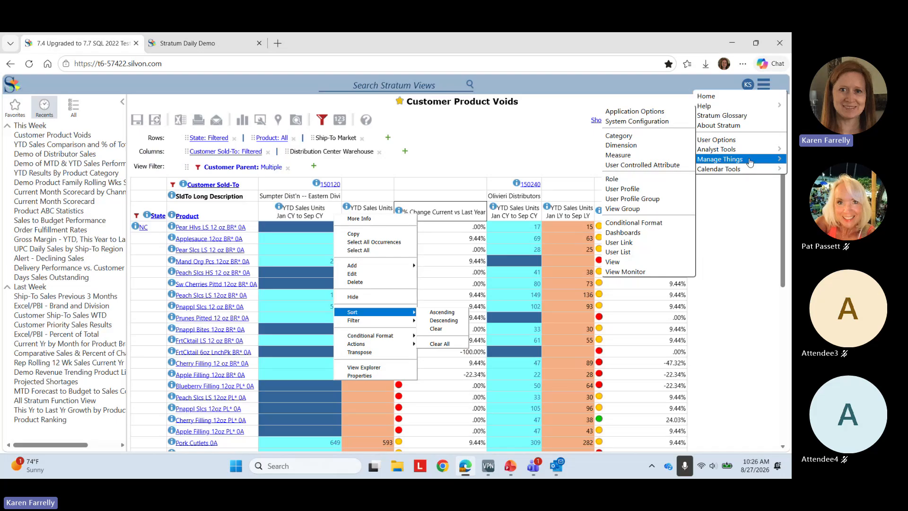
pyautogui.click(640, 227)
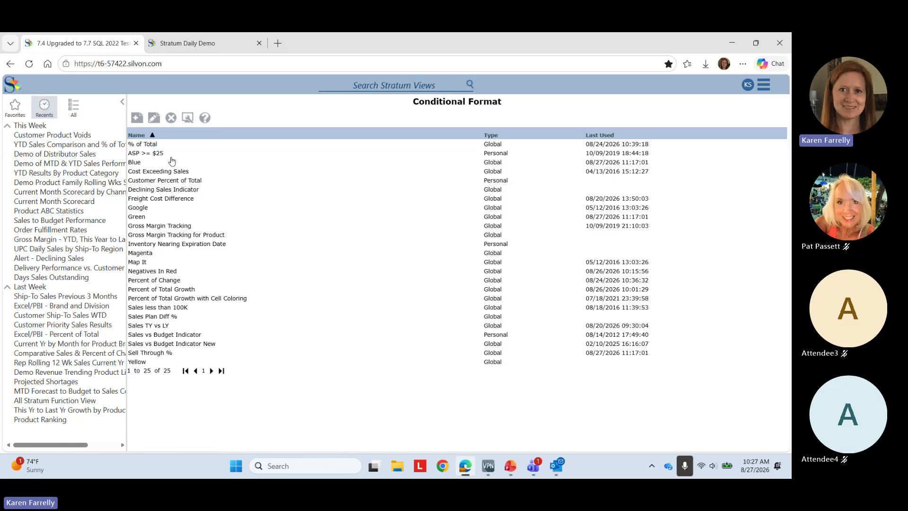
pyautogui.doubleClick(146, 145)
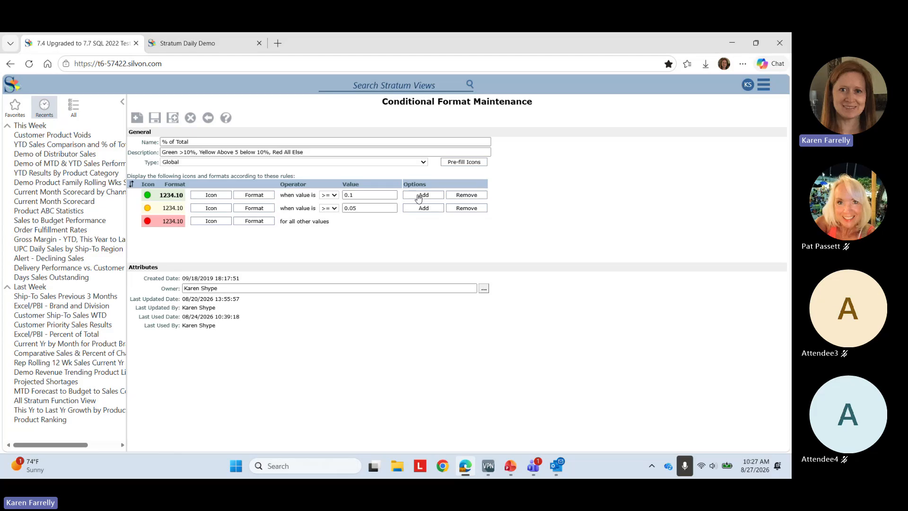
# - Look through the 3 Signs and 3 Flags icon sets for the >= 0.1 rule, without changing its icon
pyautogui.click(218, 197)
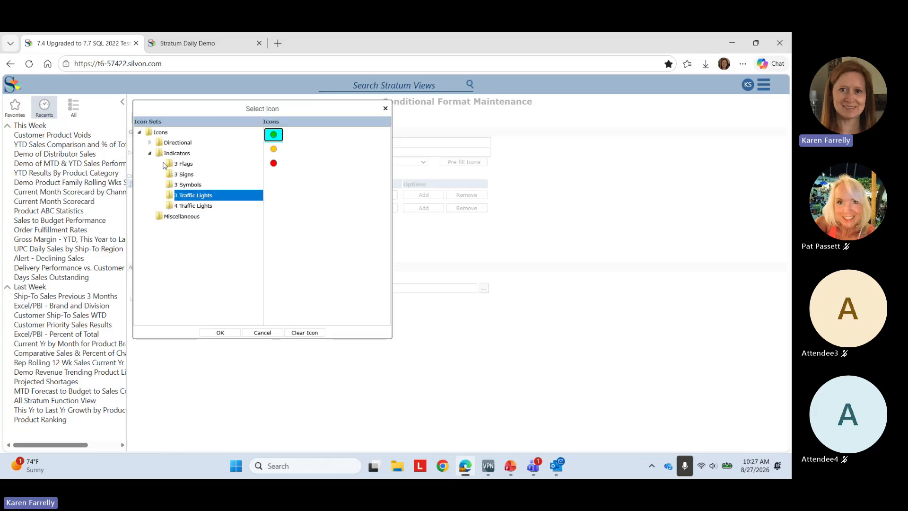
pyautogui.click(183, 174)
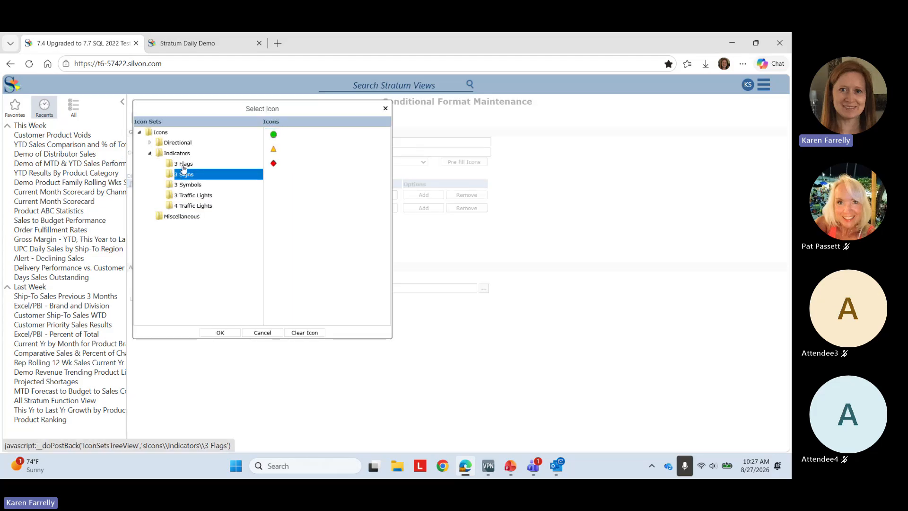
pyautogui.click(183, 164)
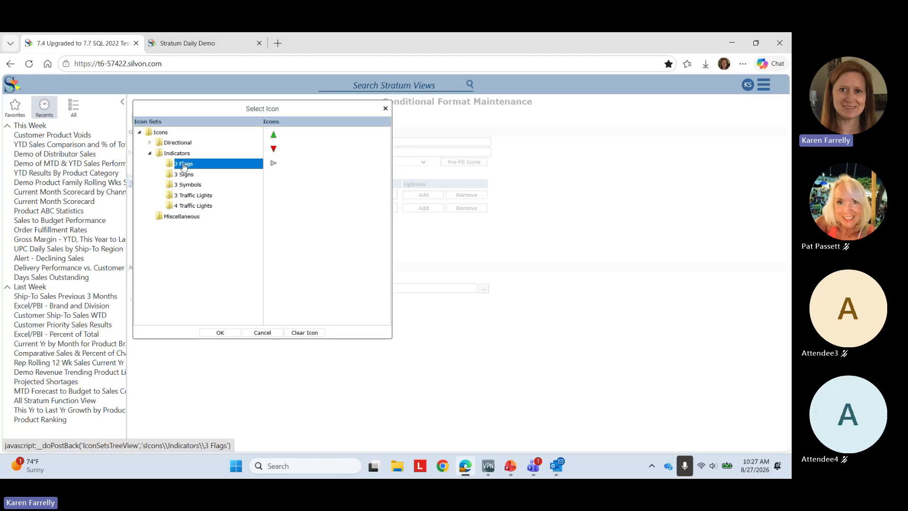
pyautogui.click(268, 335)
# - Examine the cell format options and font color palette of the >= 0.1 rule, discarding any changes
pyautogui.click(253, 199)
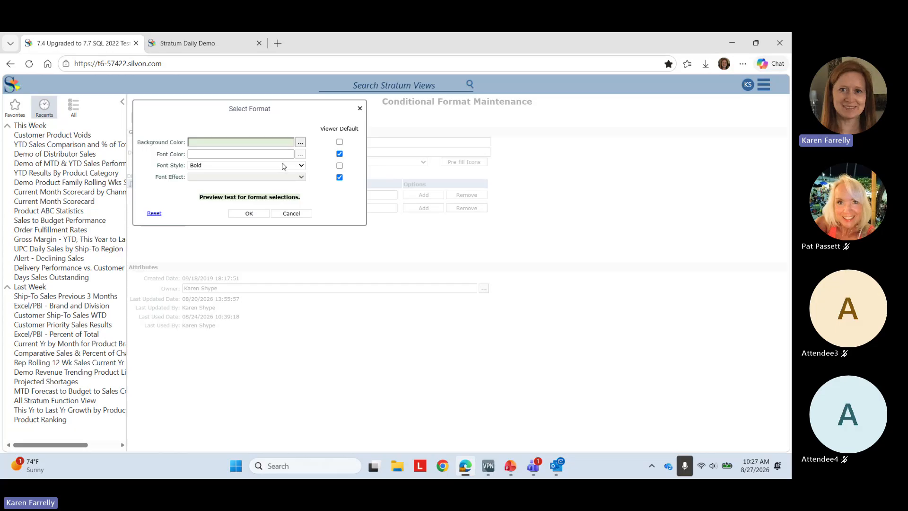
pyautogui.click(339, 154)
pyautogui.click(301, 155)
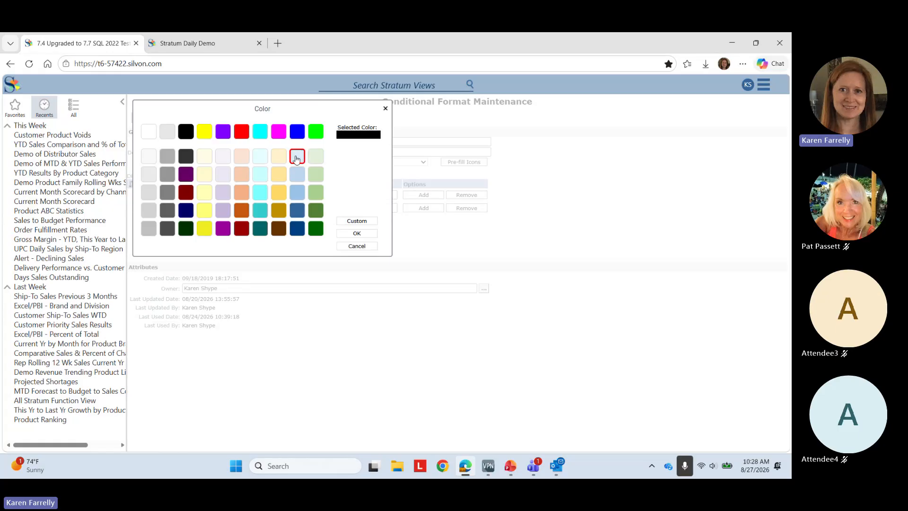
pyautogui.click(356, 246)
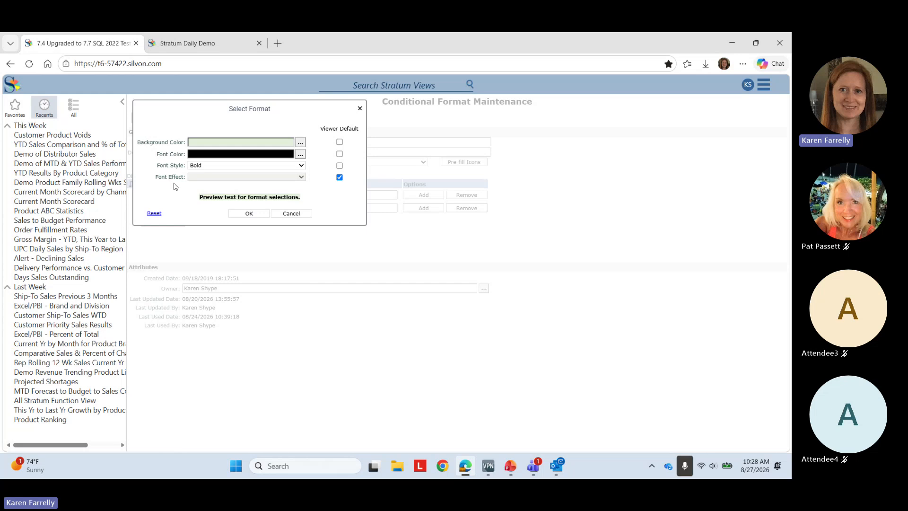
pyautogui.click(291, 213)
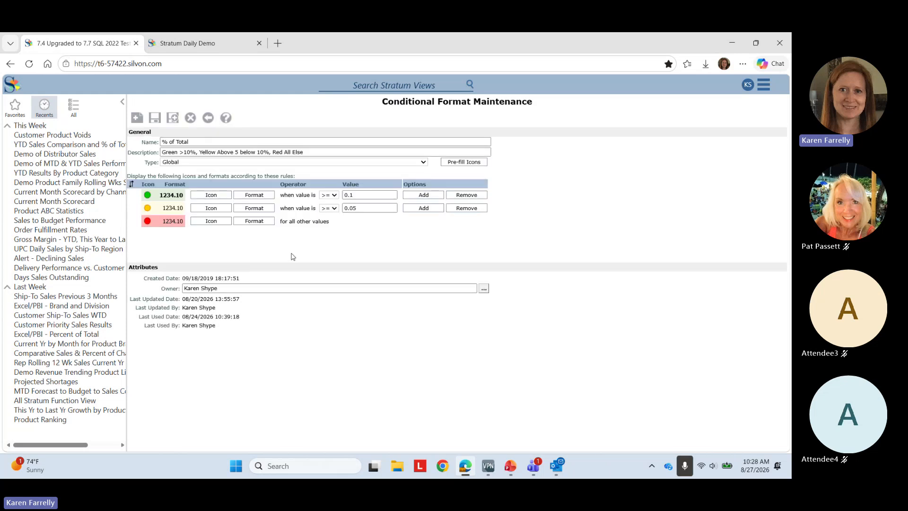
# - Leave the % of Total format, return to Customer Product Voids, and open Demo of MTD & YTD Sales Performance to examine its conditional formatting
pyautogui.click(208, 120)
pyautogui.click(74, 136)
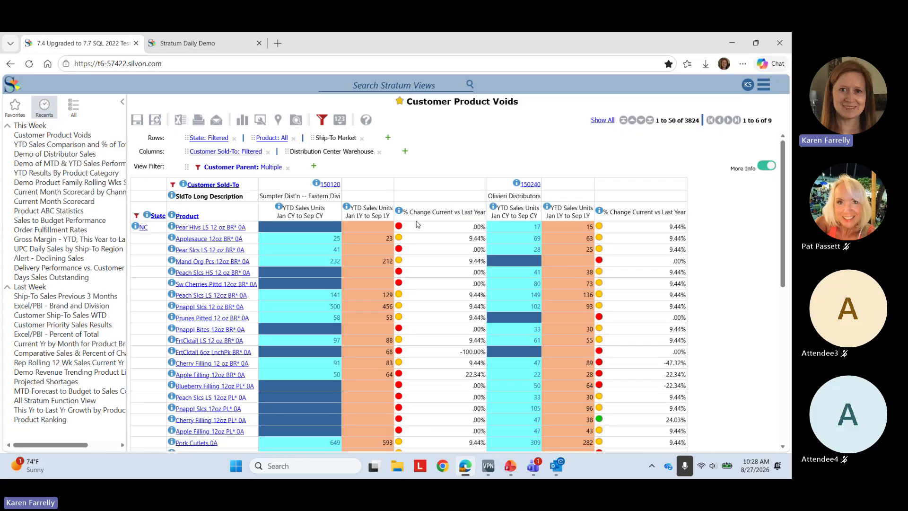
pyautogui.click(111, 165)
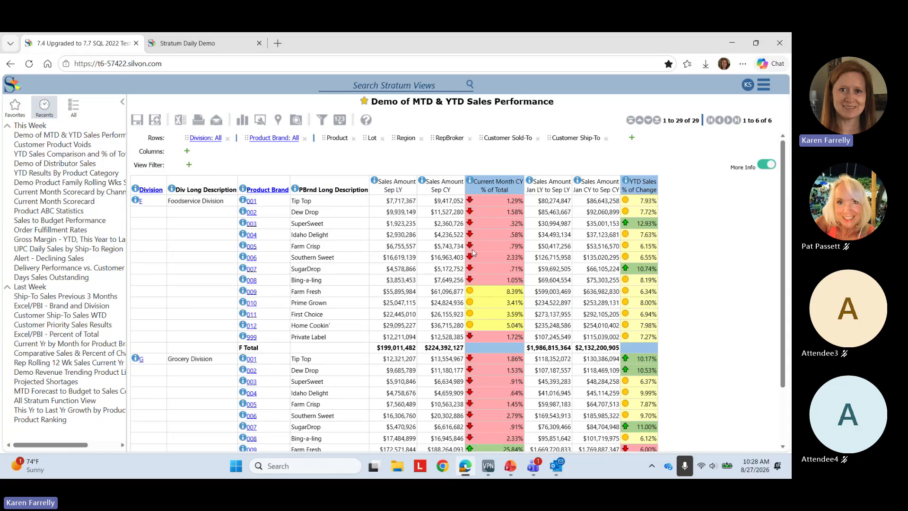
pyautogui.scroll(-2, 486, 309)
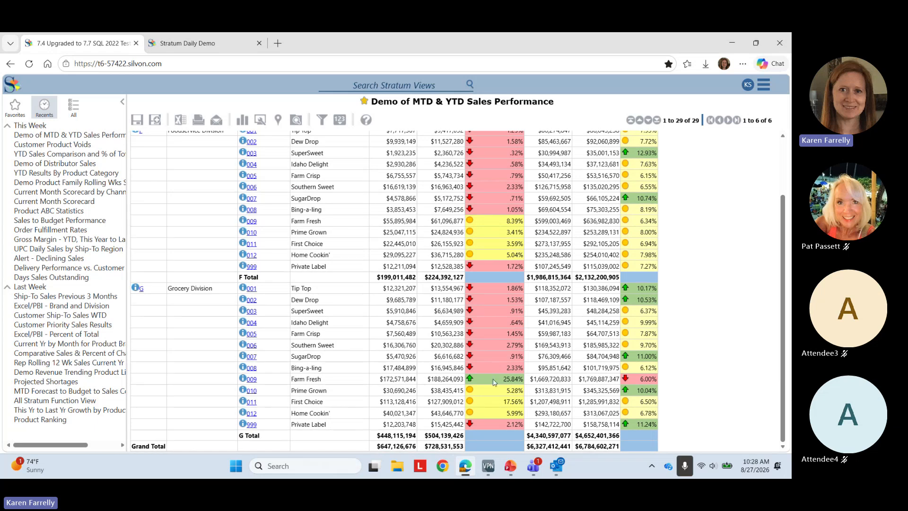
pyautogui.scroll(2, 500, 377)
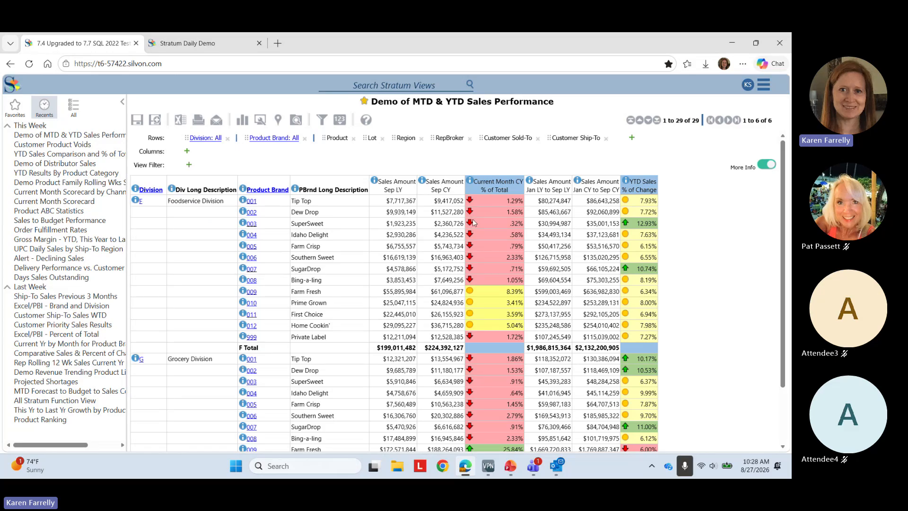
# - View the custom conditional format of Current Month CY % of Total and the list of selectable formats, then cancel without replacing it
pyautogui.rightClick(487, 193)
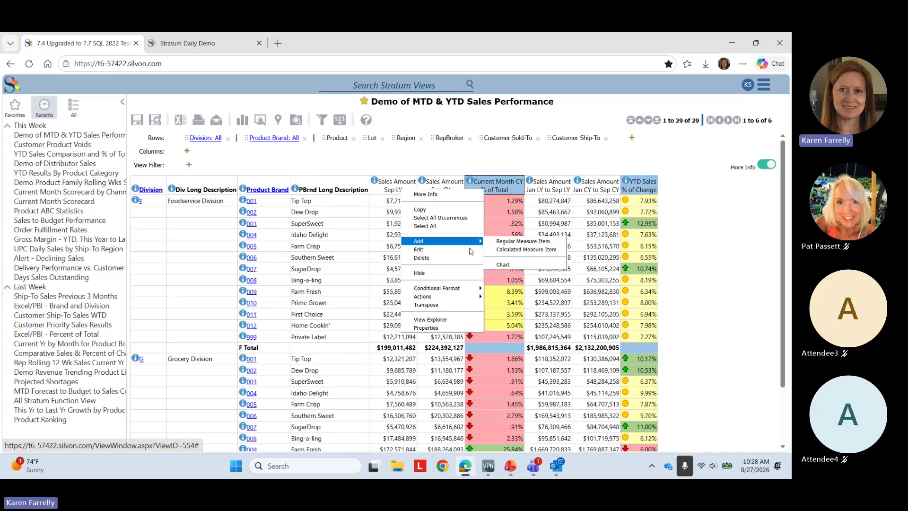
pyautogui.moveTo(466, 288)
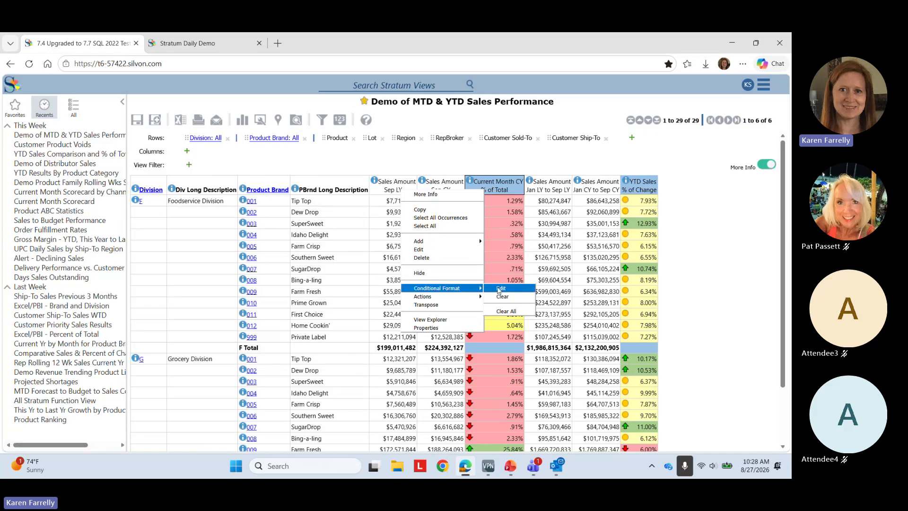
pyautogui.click(499, 289)
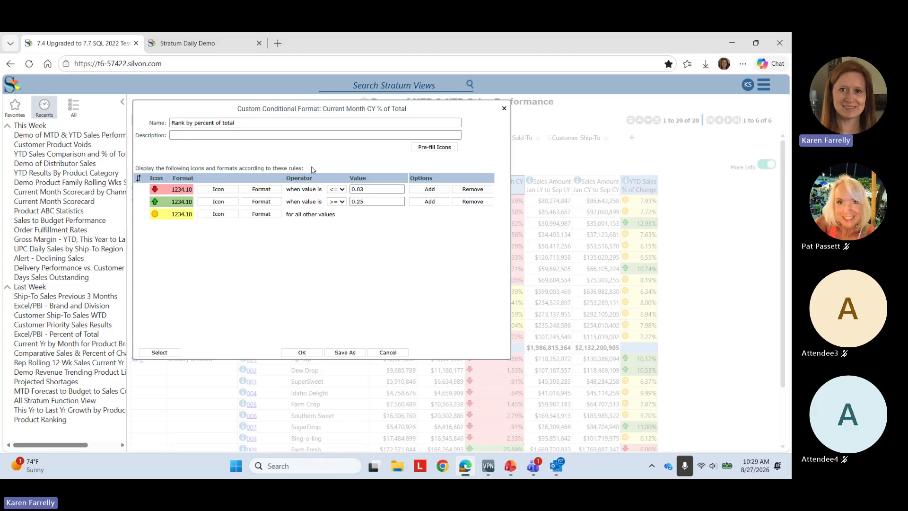
pyautogui.click(177, 353)
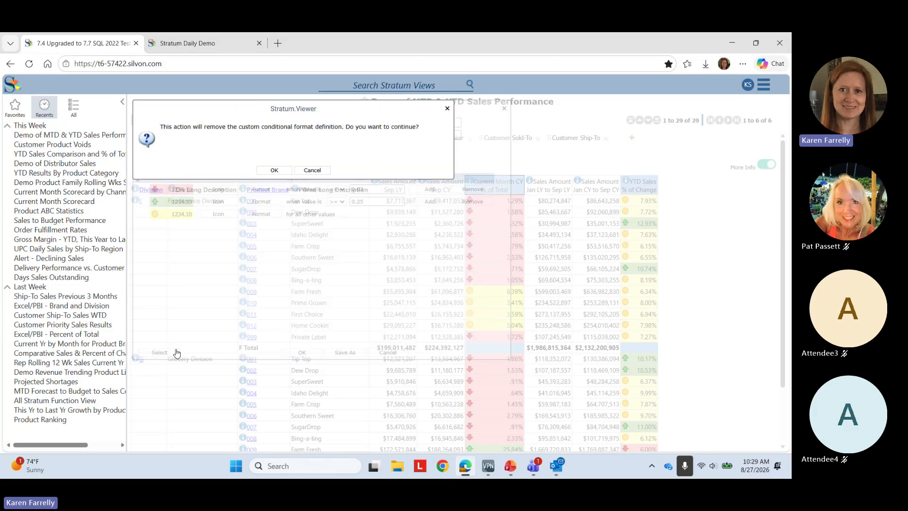
pyautogui.click(279, 172)
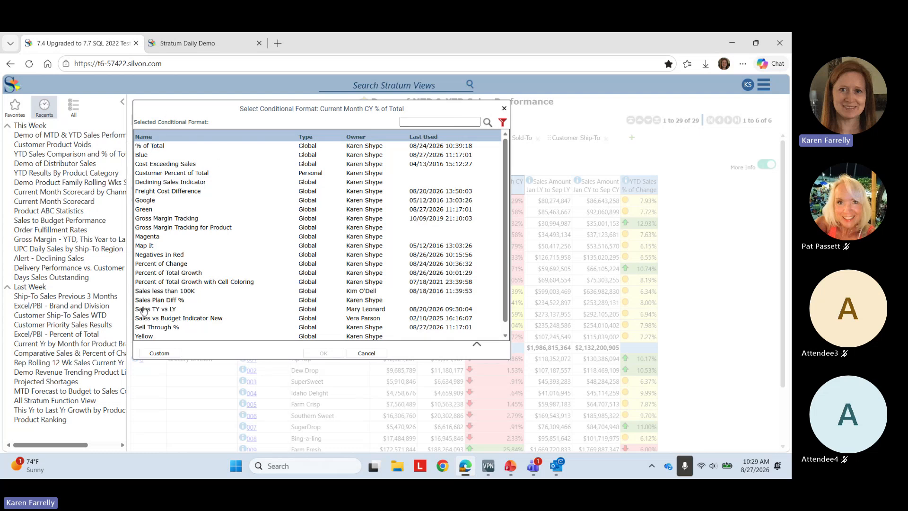
pyautogui.click(371, 354)
# - Give the custom conditional format of Current Month CY % of Total the description "green is x, yellow is x, red all esle"
pyautogui.rightClick(493, 186)
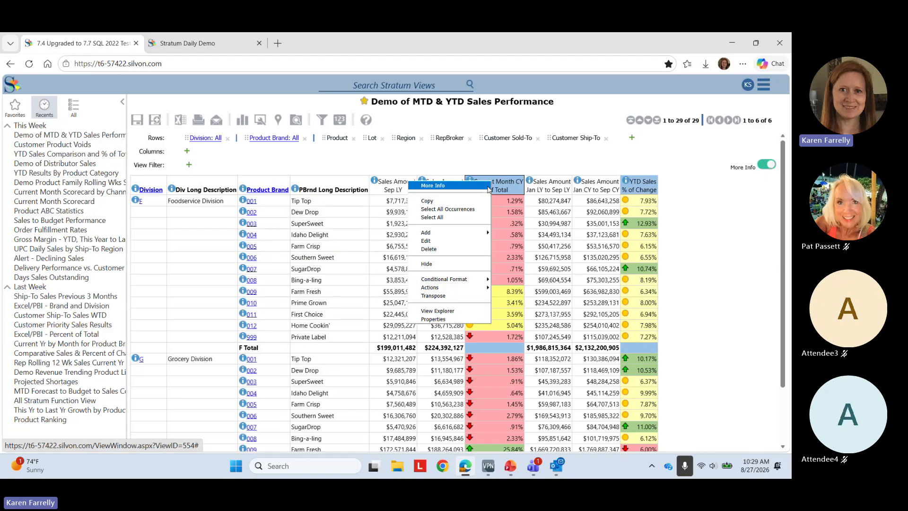
pyautogui.moveTo(470, 280)
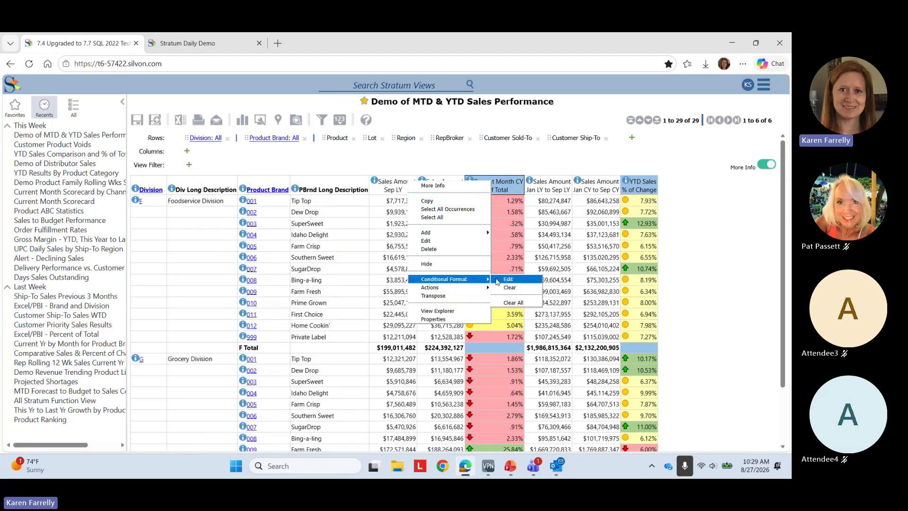
pyautogui.click(507, 279)
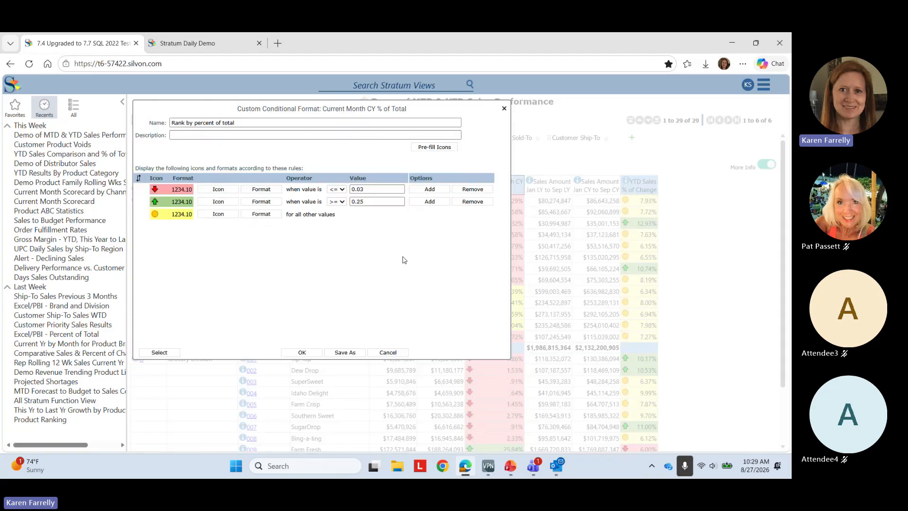
pyautogui.click(246, 133)
pyautogui.write('g')
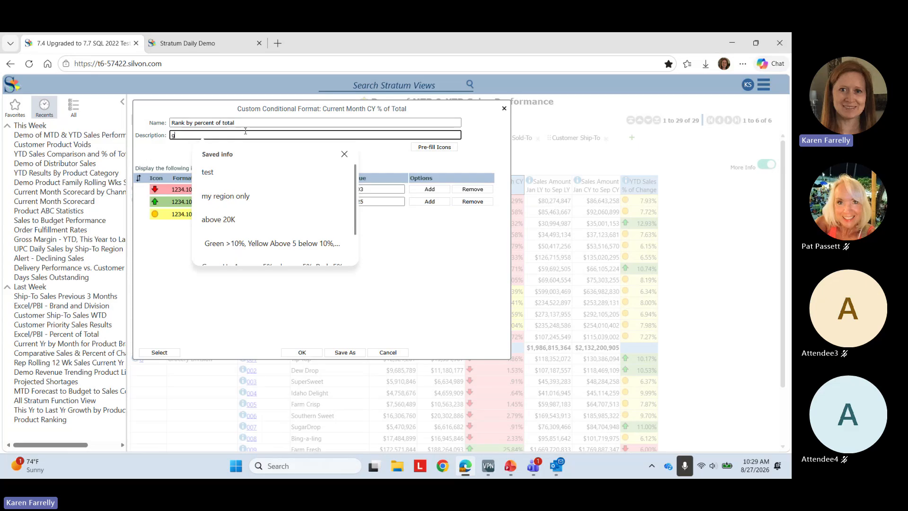
pyautogui.write('reen')
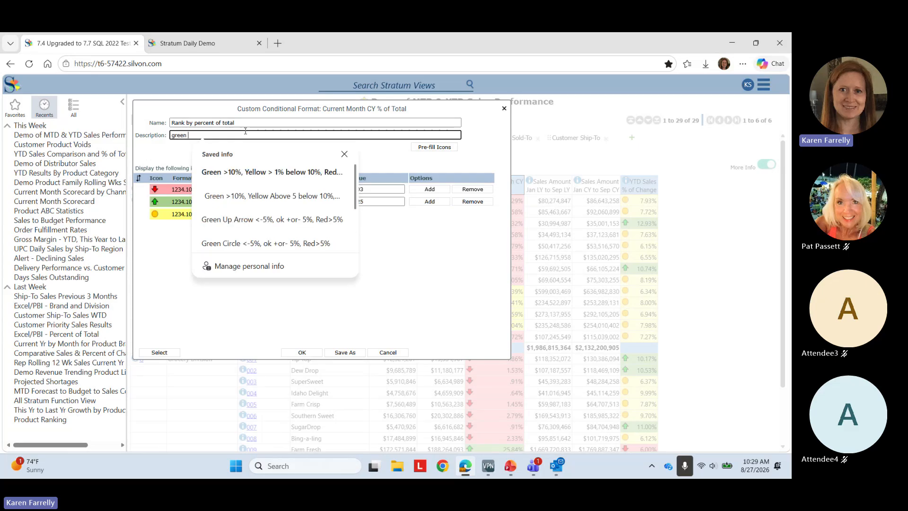
pyautogui.write(' is x')
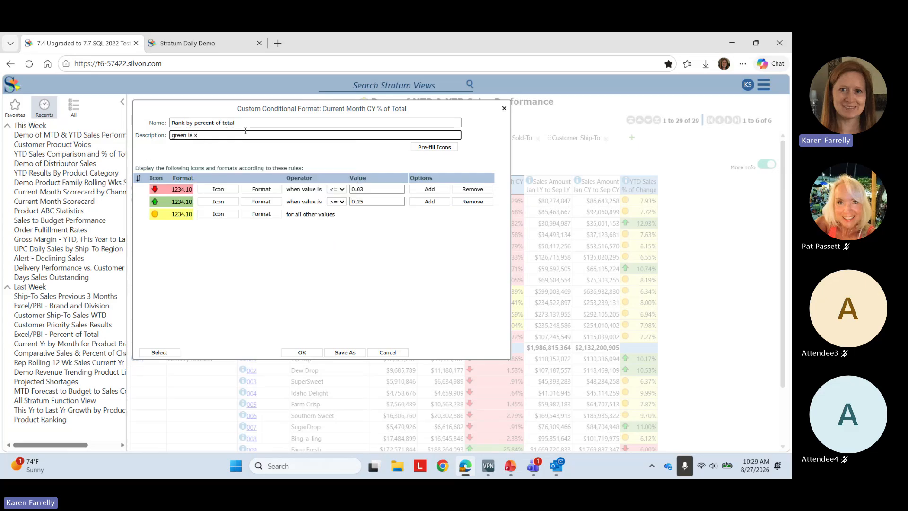
pyautogui.write(', yellow is x, red all esle')
pyautogui.click(302, 353)
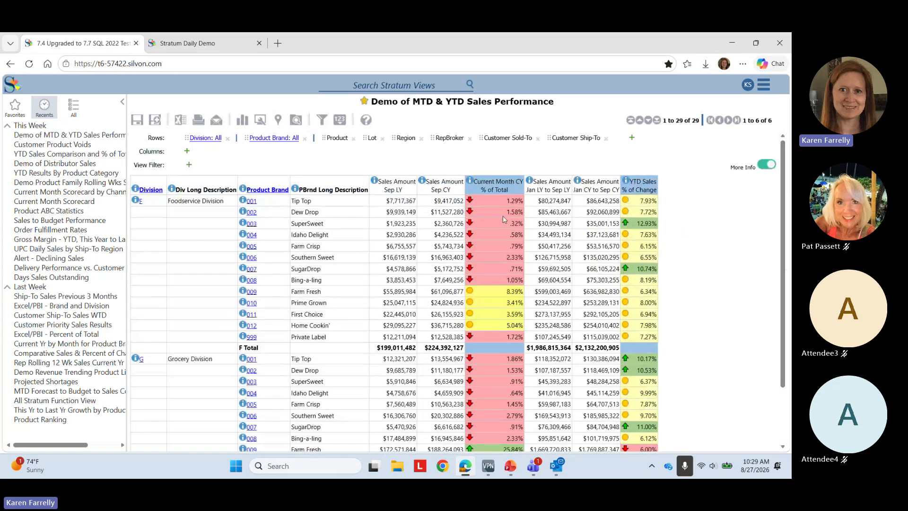
# - Review the Pop-up Expression in the properties of Current Month CY % of Total, set it to No, and apply the change
pyautogui.rightClick(498, 188)
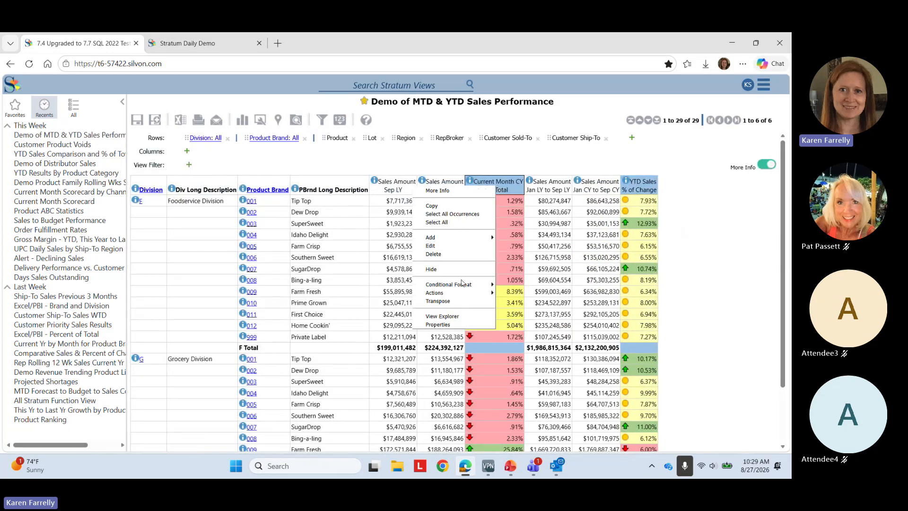
pyautogui.click(453, 323)
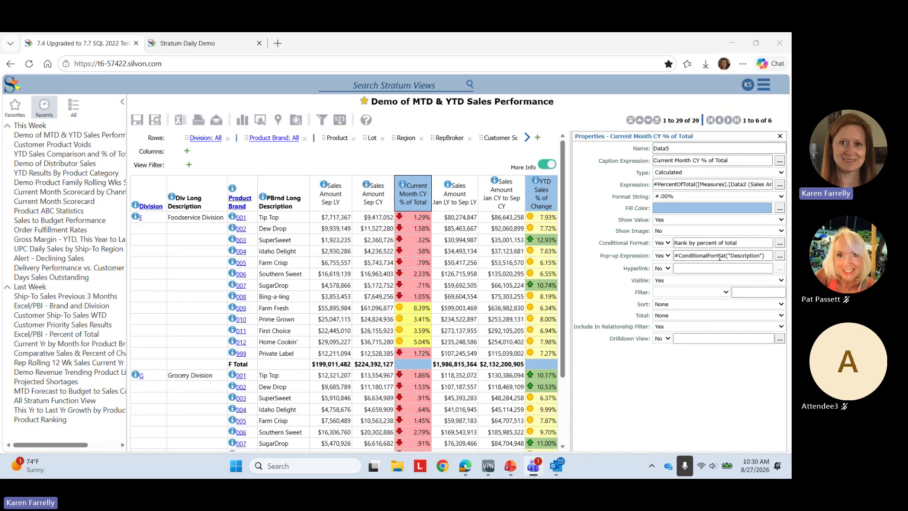
pyautogui.click(779, 256)
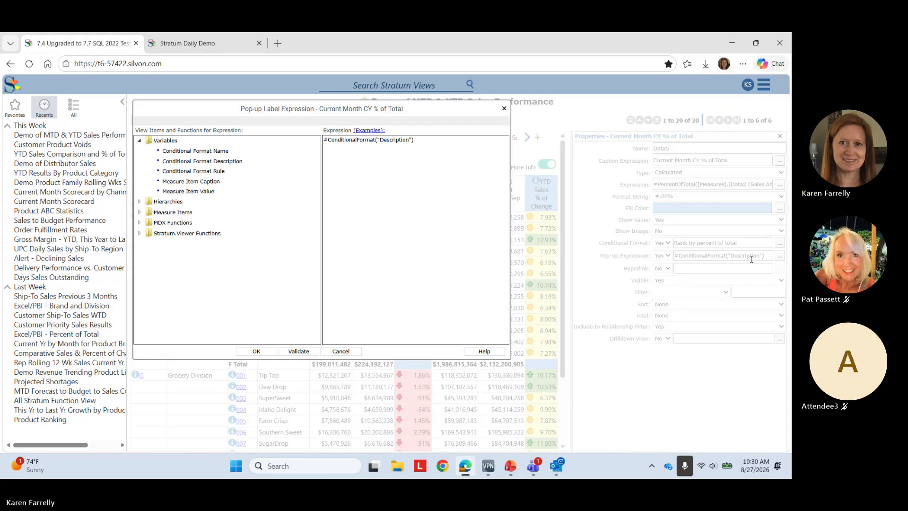
pyautogui.click(341, 351)
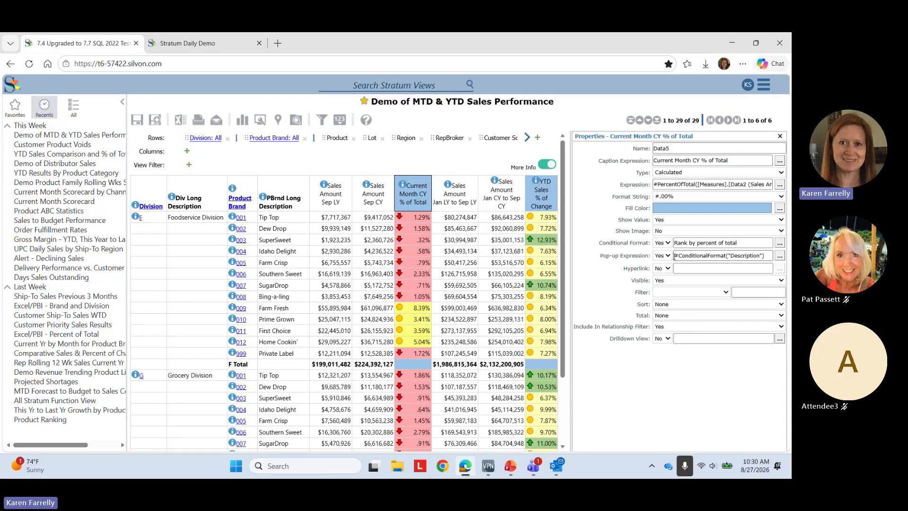
pyautogui.click(667, 256)
pyautogui.click(659, 281)
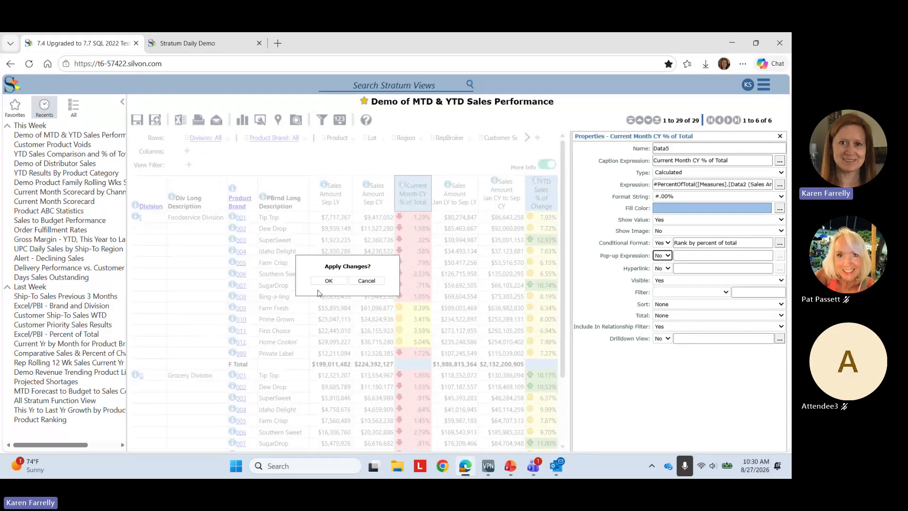
pyautogui.click(327, 281)
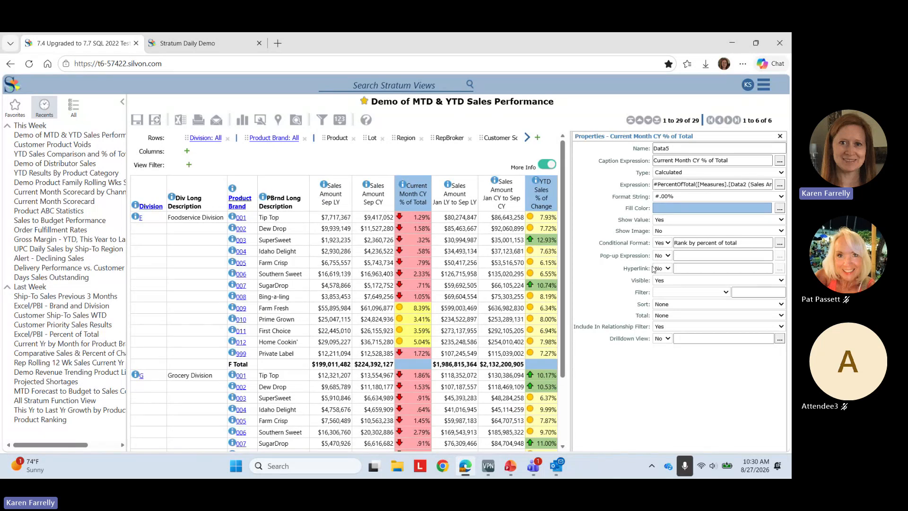
# - Enable the Pop-up Expression of Current Month CY % of Total with the Conditional Format Rule variable, apply it, and check the column's pop-up
pyautogui.click(668, 256)
pyautogui.click(662, 267)
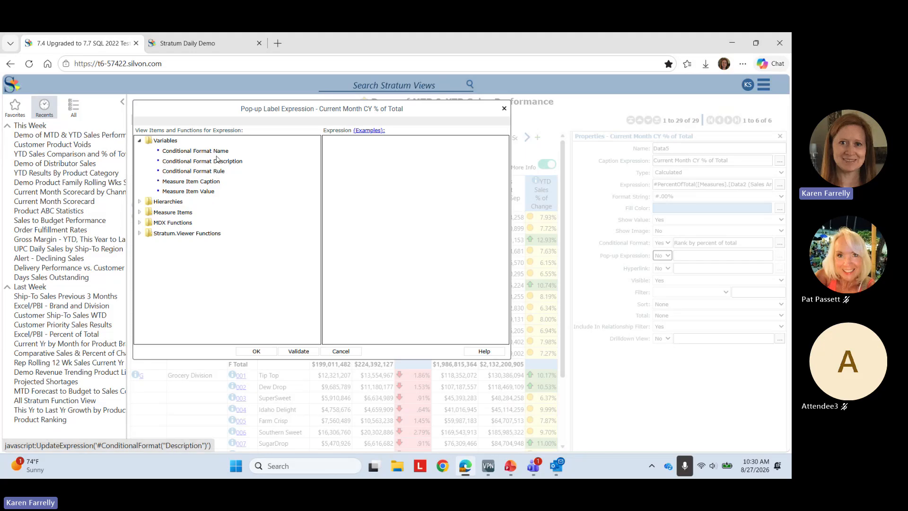
pyautogui.click(218, 171)
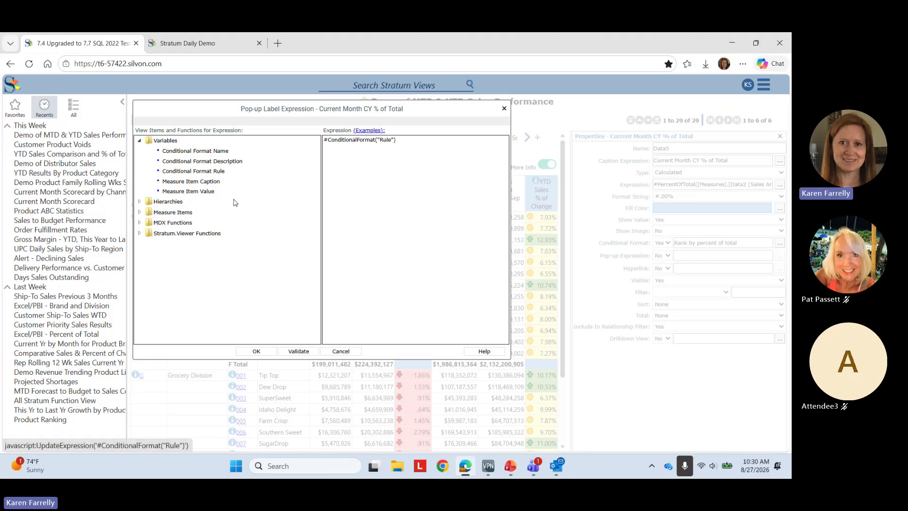
pyautogui.click(256, 351)
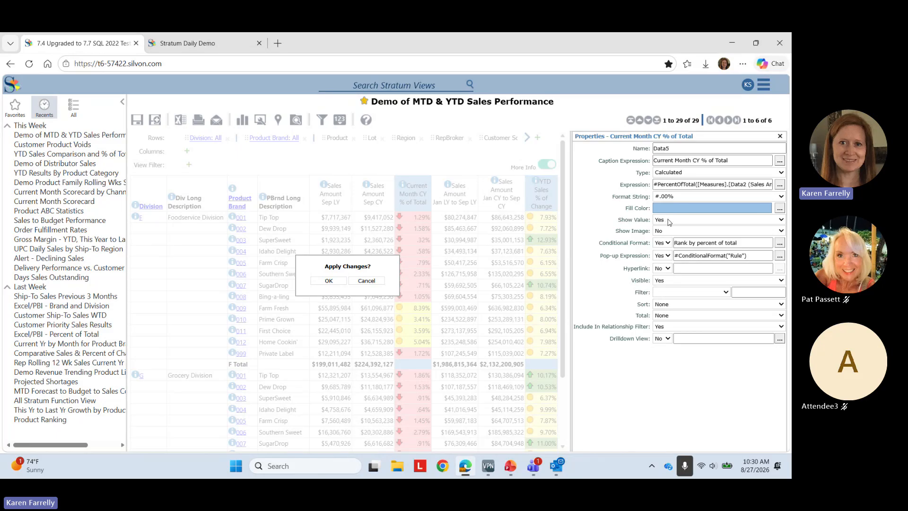
pyautogui.click(335, 282)
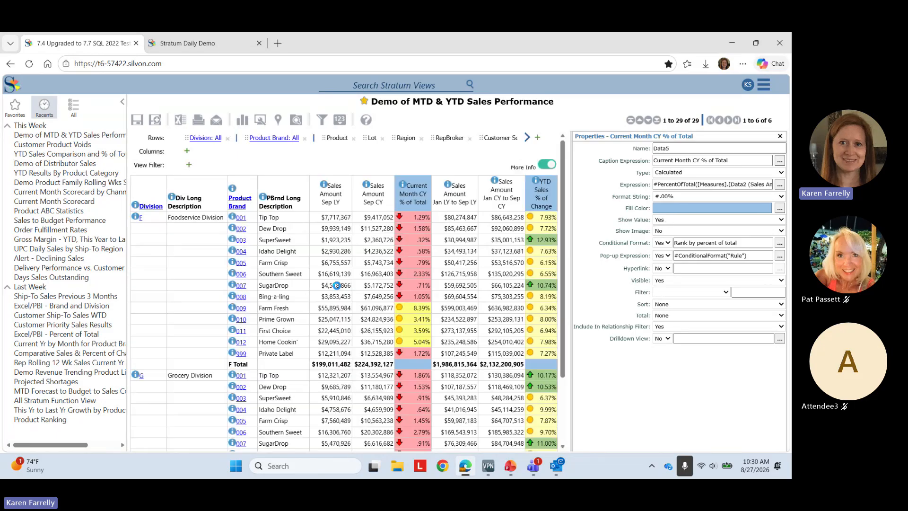
pyautogui.moveTo(410, 219)
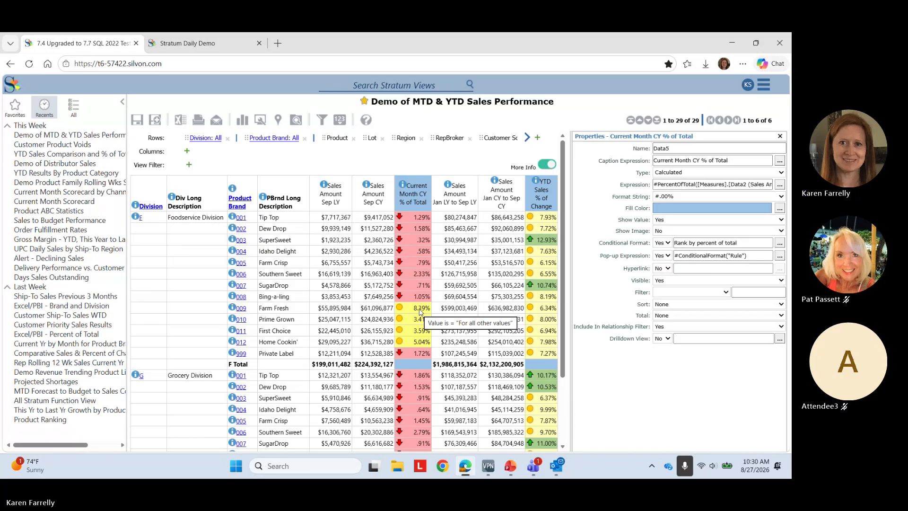
# - Replace the pop-up expression with the Conditional Format Description variable, apply it, and check the pop-up on the column's values
pyautogui.click(780, 256)
pyautogui.click(225, 163)
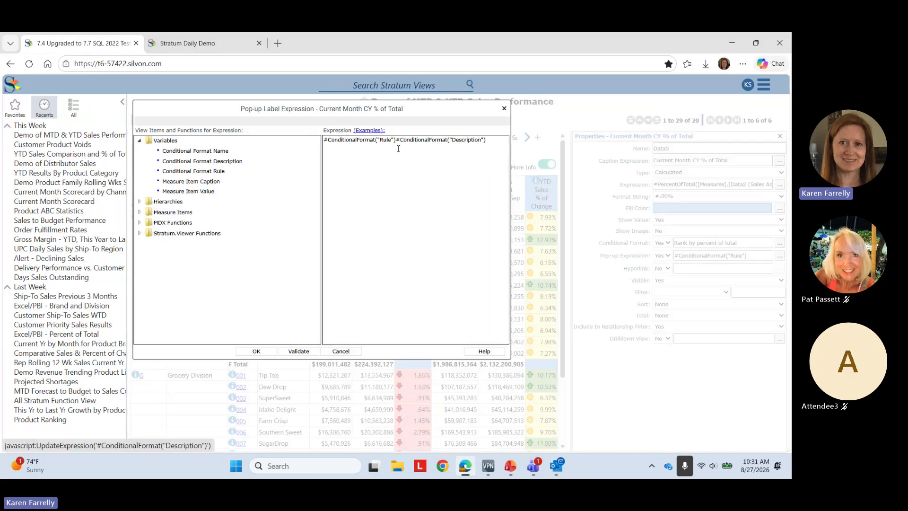
pyautogui.moveTo(489, 141); pyautogui.dragTo(169, 187)
pyautogui.press('Delete')
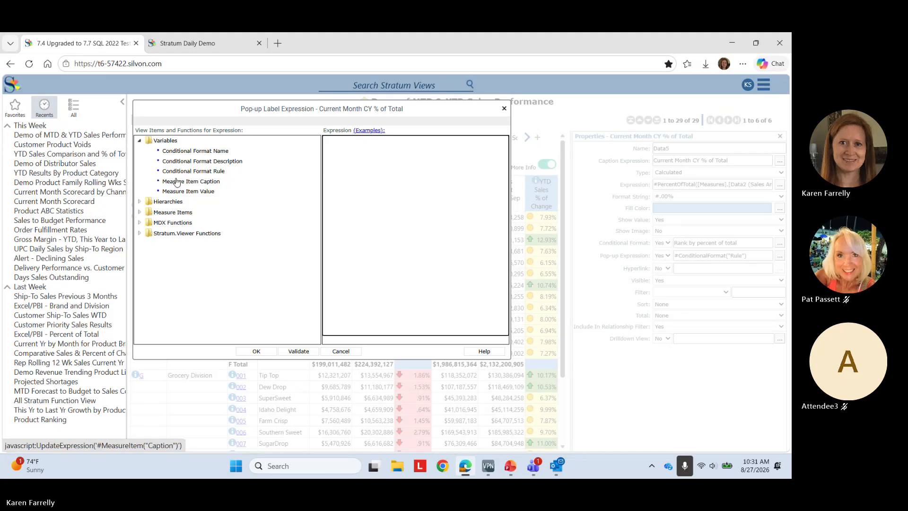
pyautogui.click(203, 161)
pyautogui.click(256, 352)
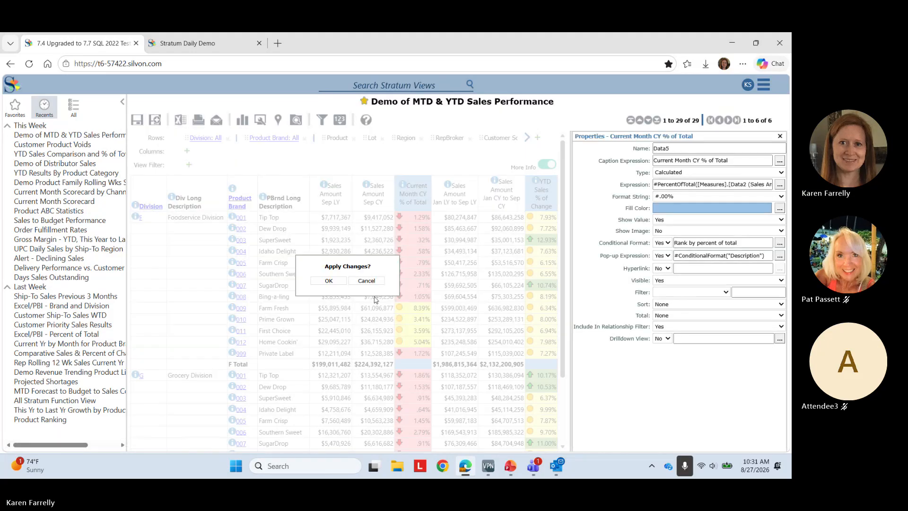
pyautogui.click(344, 286)
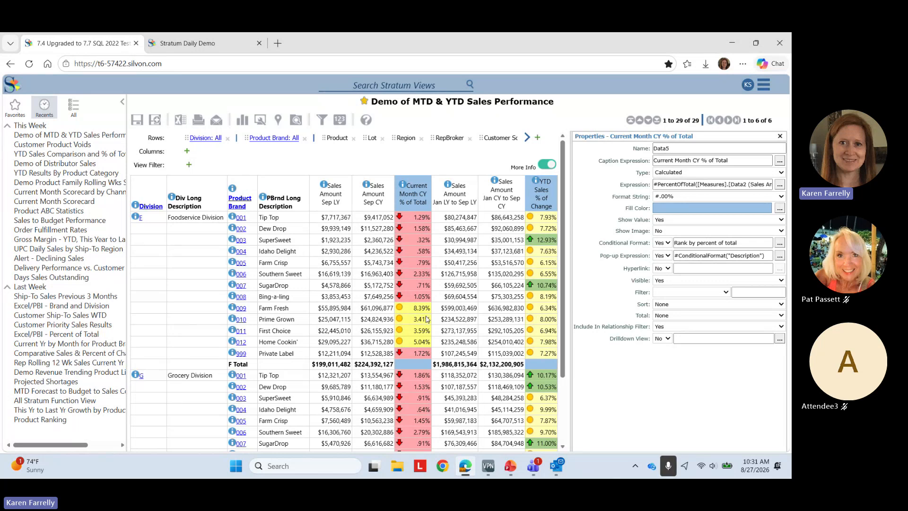
pyautogui.moveTo(421, 297)
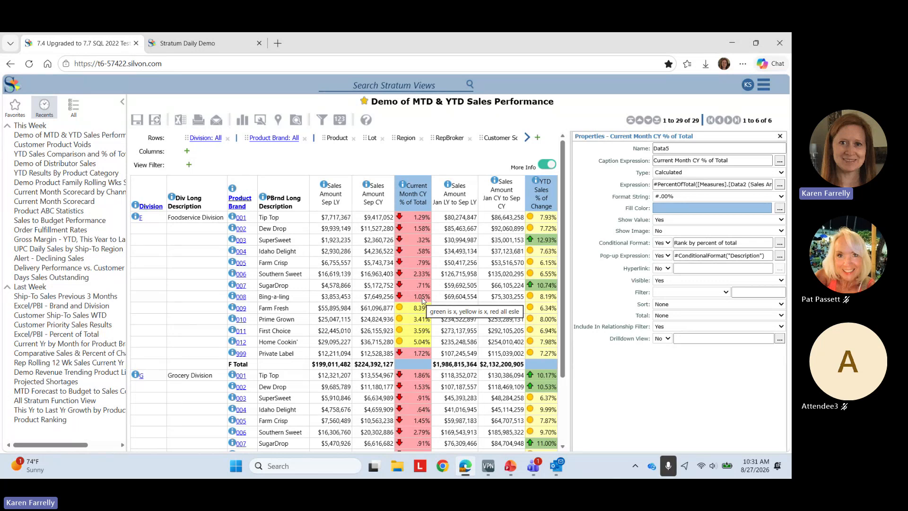
# - Replace the pop-up expression of Current Month CY % of Total with the Measure Item Value variable and apply the change
pyautogui.click(780, 256)
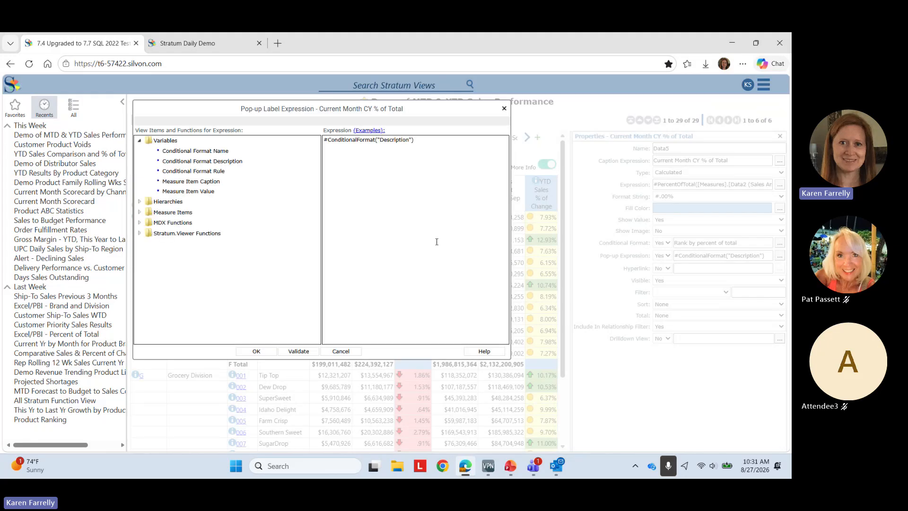
pyautogui.moveTo(421, 148); pyautogui.dragTo(258, 164)
pyautogui.press('Delete')
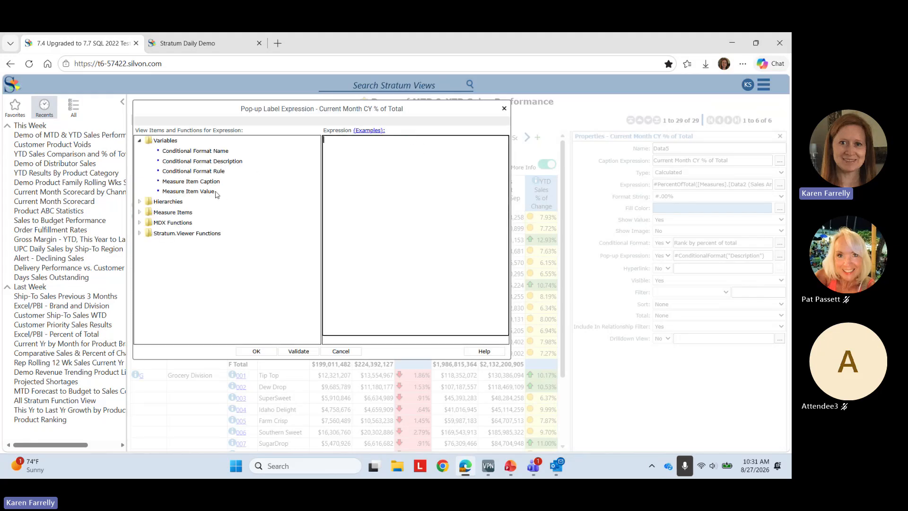
pyautogui.click(216, 192)
pyautogui.click(258, 351)
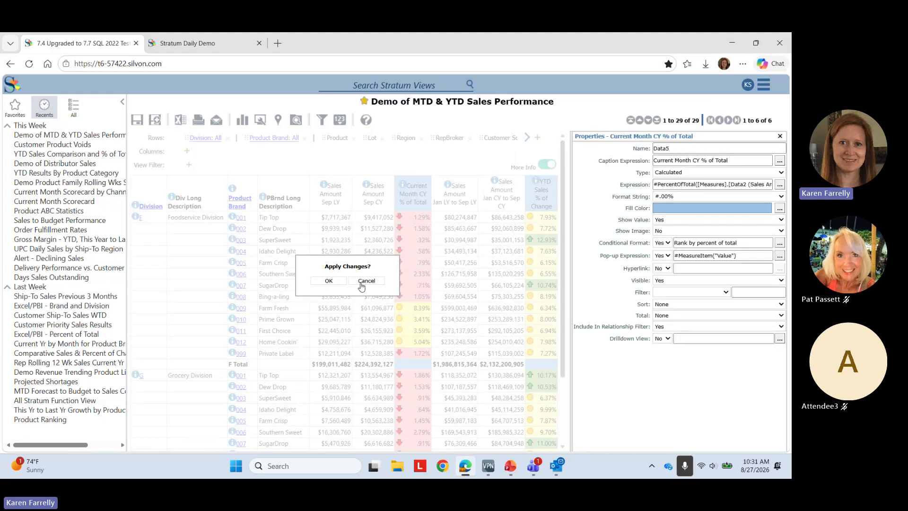
pyautogui.click(339, 284)
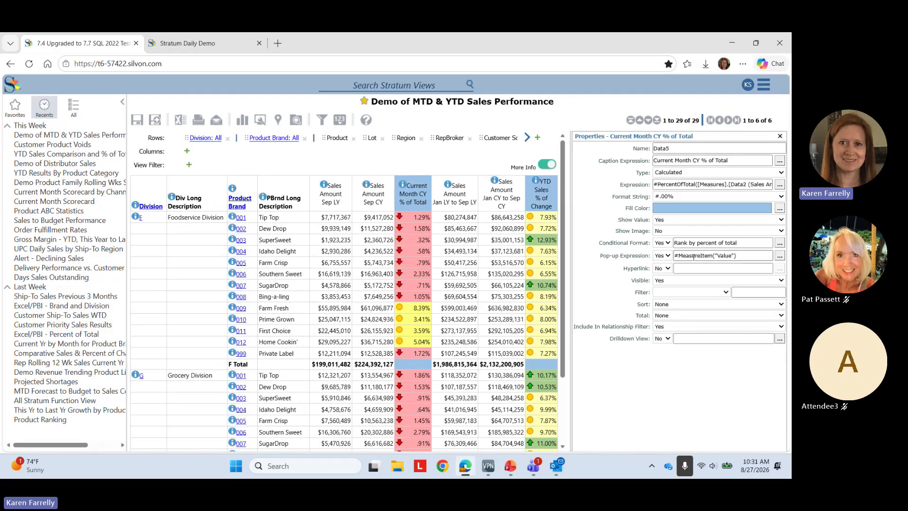
# - Set Show Value to No for Current Month CY % of Total, apply it, and check the pop-ups on its icon-only cells
pyautogui.click(676, 220)
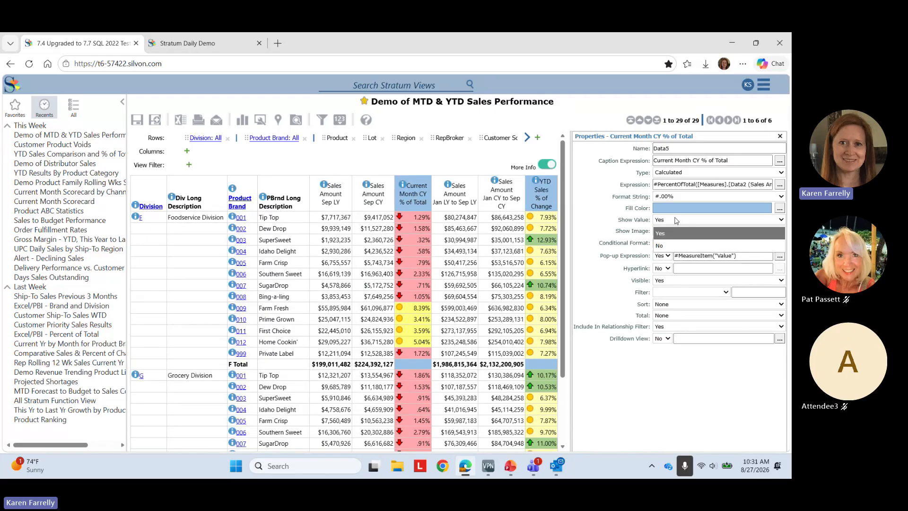
pyautogui.click(670, 244)
pyautogui.click(334, 282)
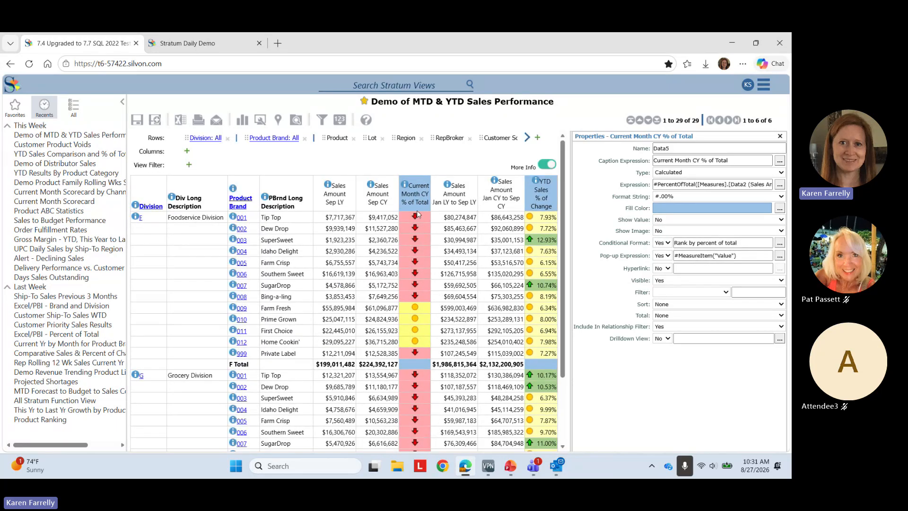
pyautogui.moveTo(418, 219)
pyautogui.scroll(-4, 414, 312)
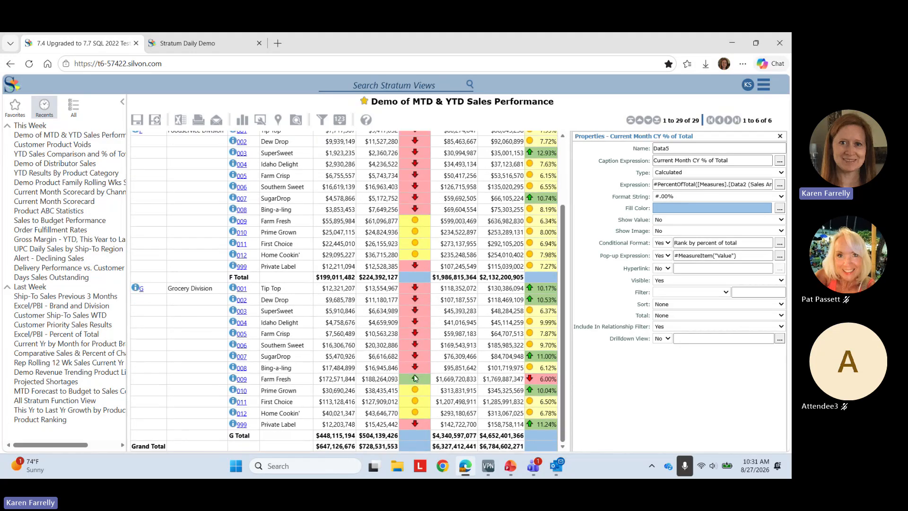
pyautogui.moveTo(414, 378)
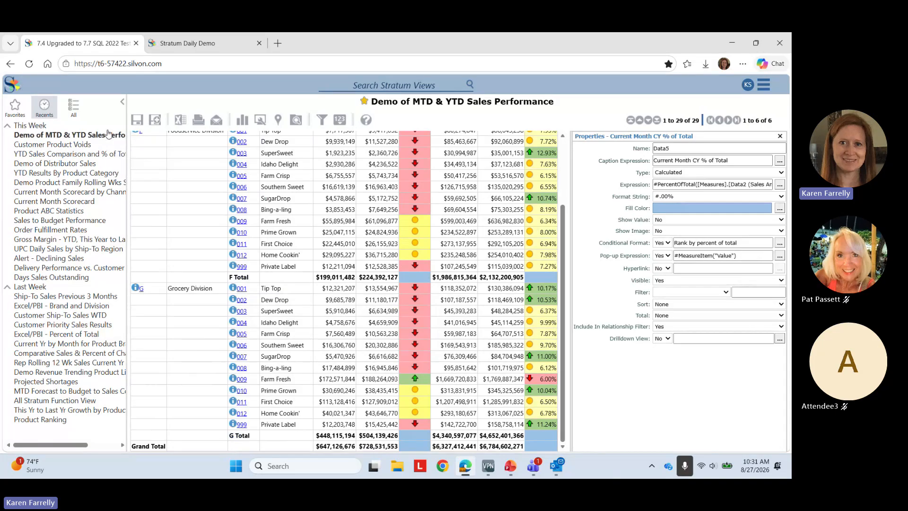
pyautogui.scroll(3, 456, 210)
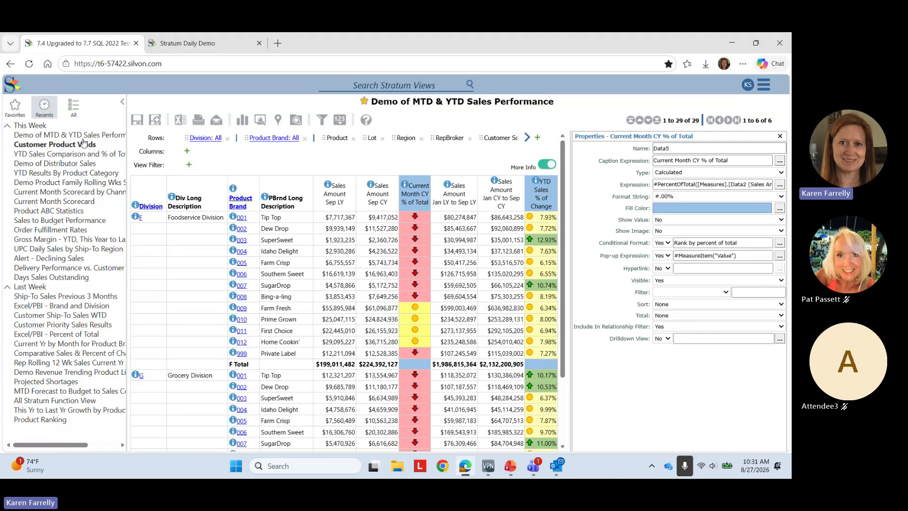
# - Open the favorite YTD Sales Comparison and % of Total Metrics and apply the Negatives In Red conditional format to Percent of Total Growth
pyautogui.click(14, 107)
pyautogui.click(29, 135)
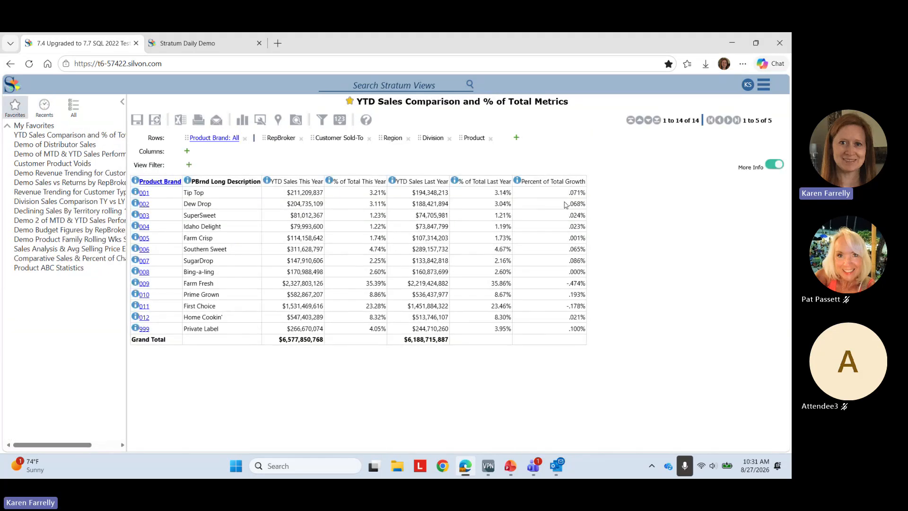
pyautogui.rightClick(547, 184)
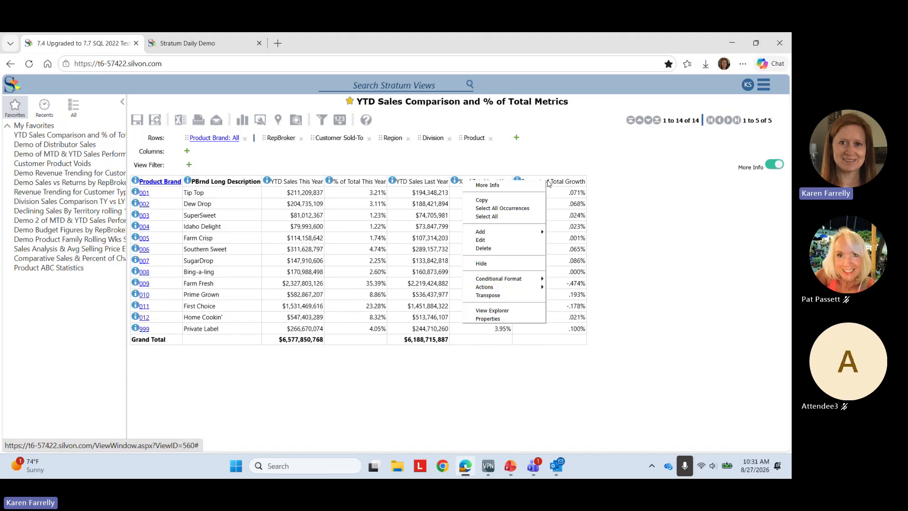
pyautogui.click(563, 278)
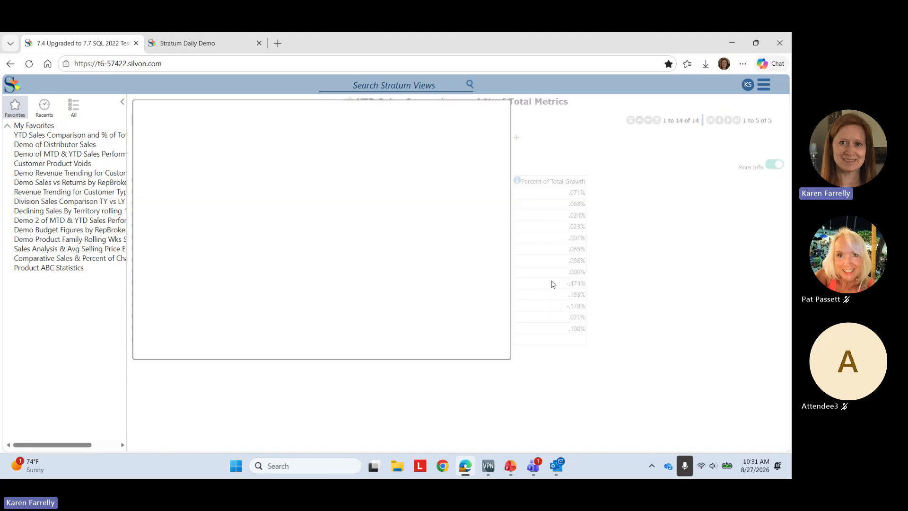
pyautogui.click(167, 255)
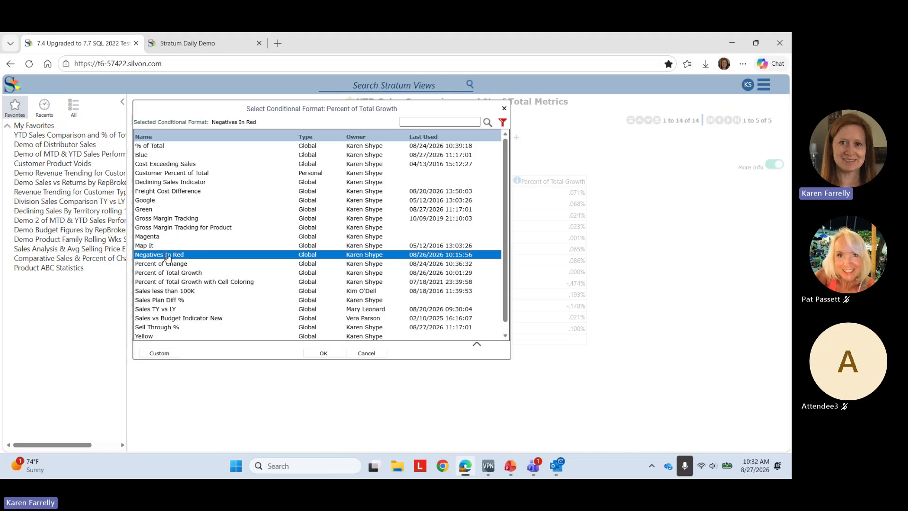
pyautogui.click(477, 344)
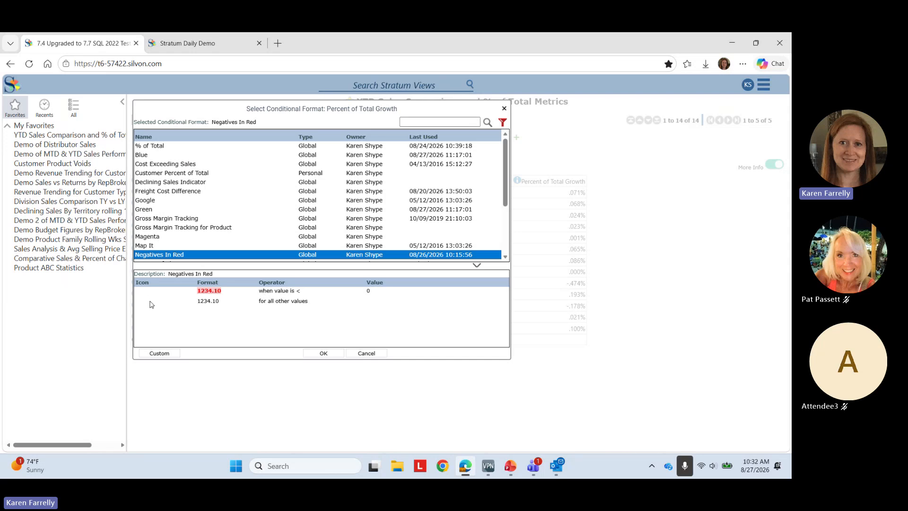
pyautogui.click(323, 353)
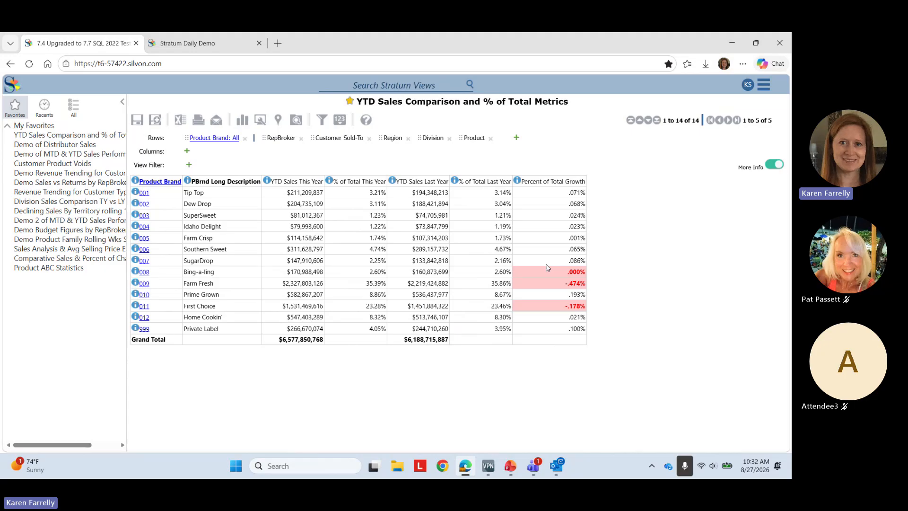
pyautogui.rightClick(356, 185)
pyautogui.click(358, 283)
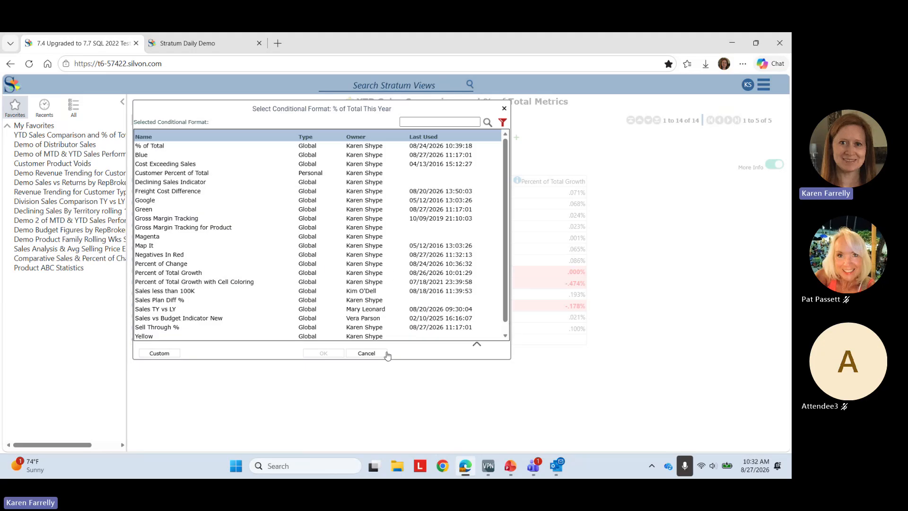
pyautogui.click(367, 354)
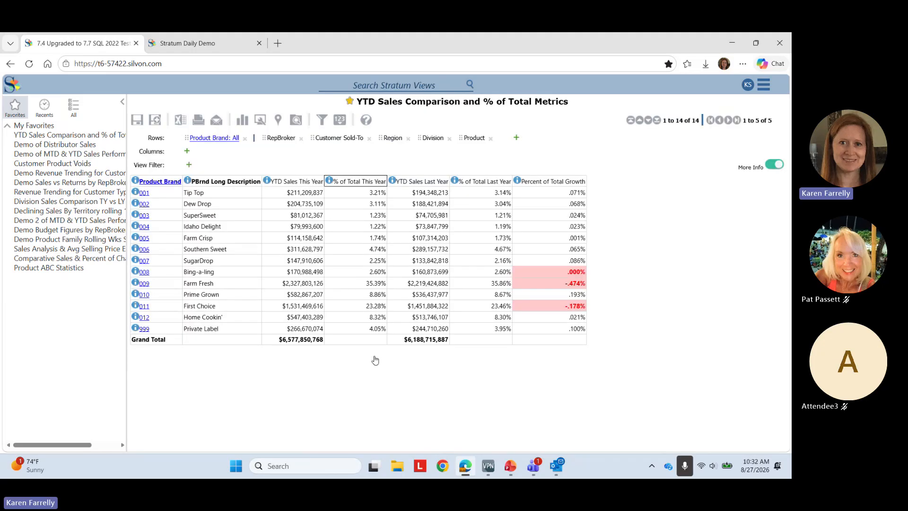
# - Apply the % of Total conditional format to the % of Total This Year column after previewing its rules
pyautogui.rightClick(353, 182)
pyautogui.moveTo(311, 281)
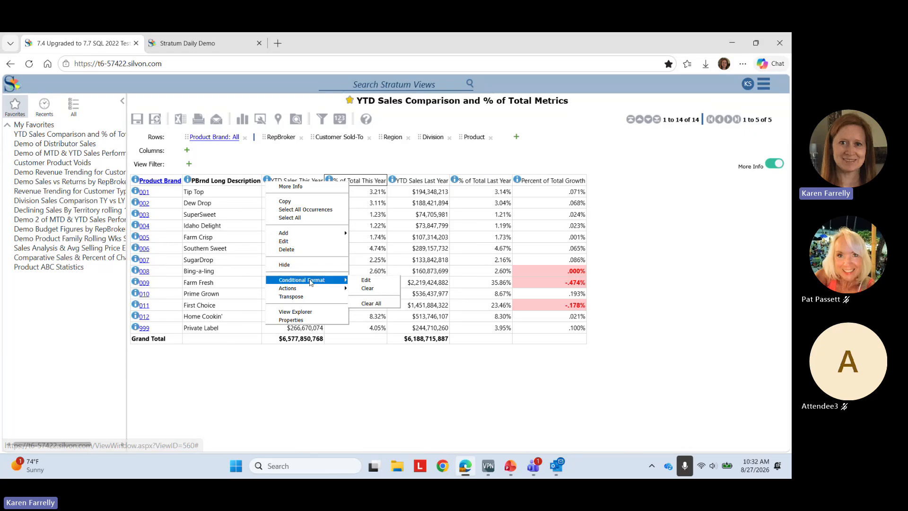
pyautogui.click(366, 280)
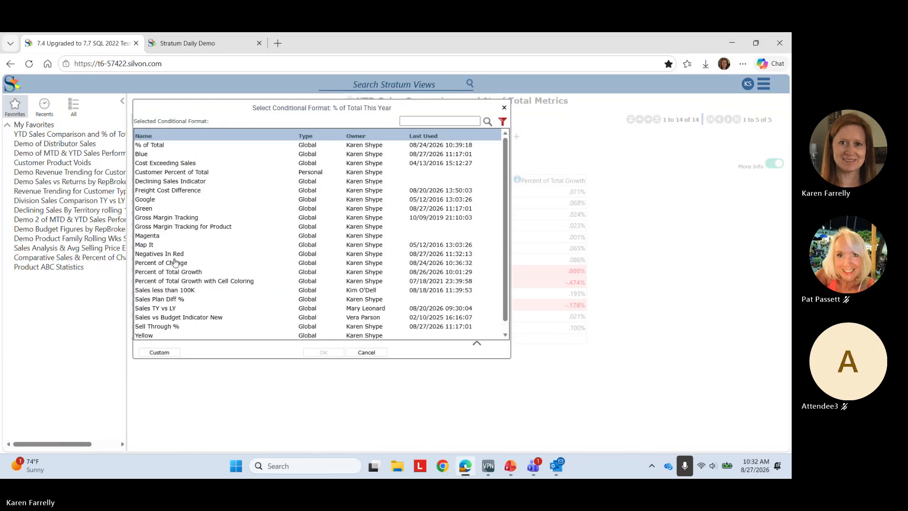
pyautogui.click(155, 145)
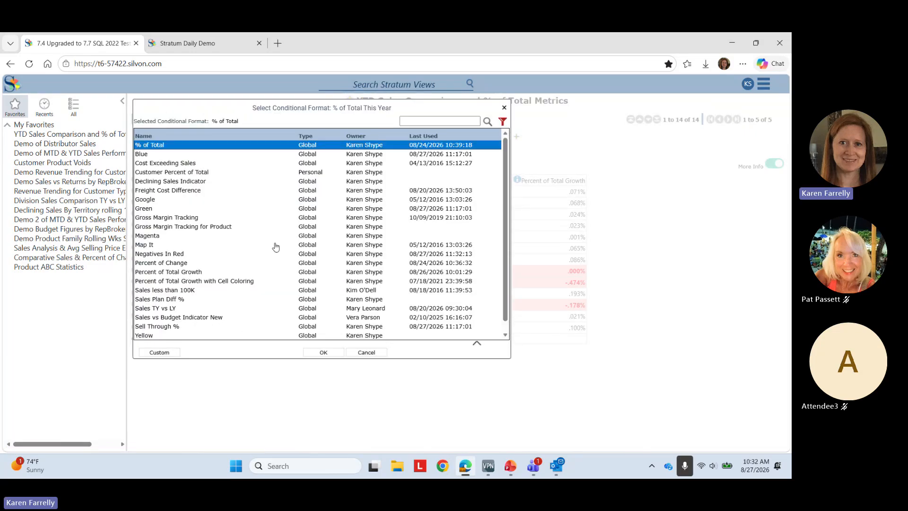
pyautogui.click(476, 345)
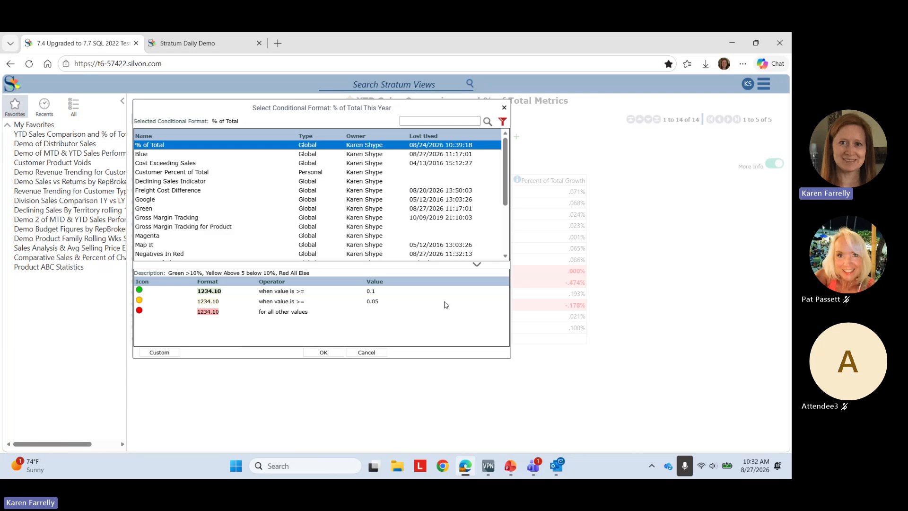
pyautogui.click(333, 353)
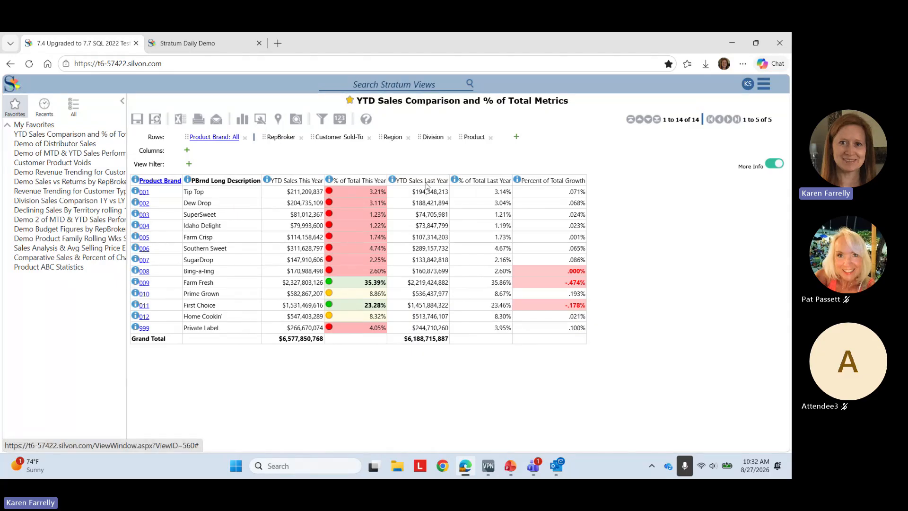
# - Go to the management of conditional formats and start a new conditional format
pyautogui.click(764, 84)
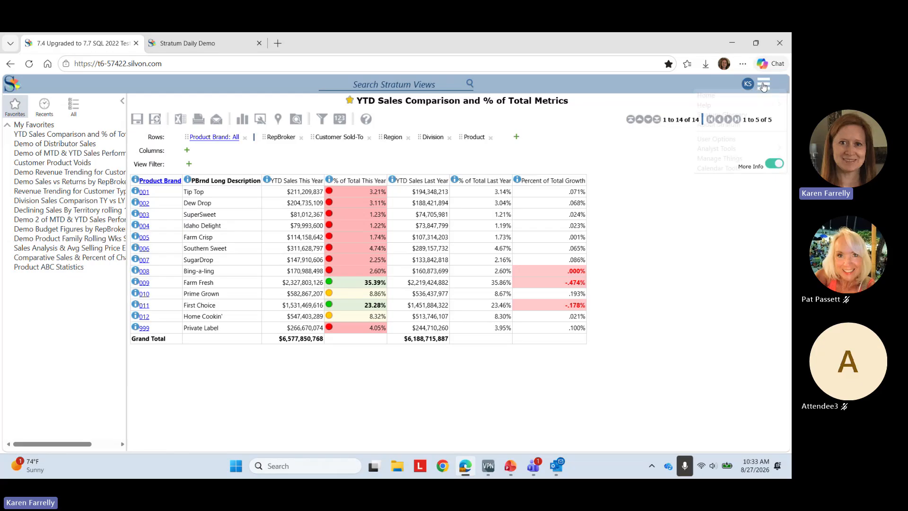
pyautogui.moveTo(755, 158)
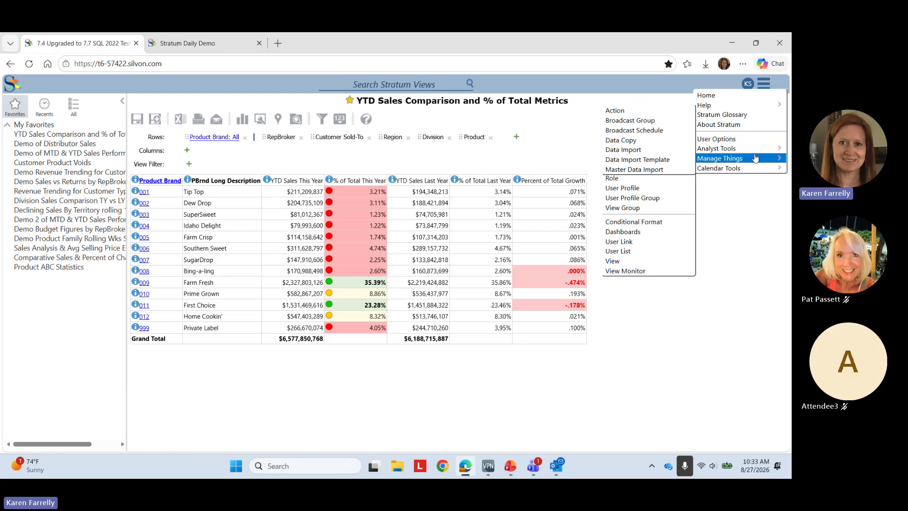
pyautogui.click(643, 223)
pyautogui.click(140, 121)
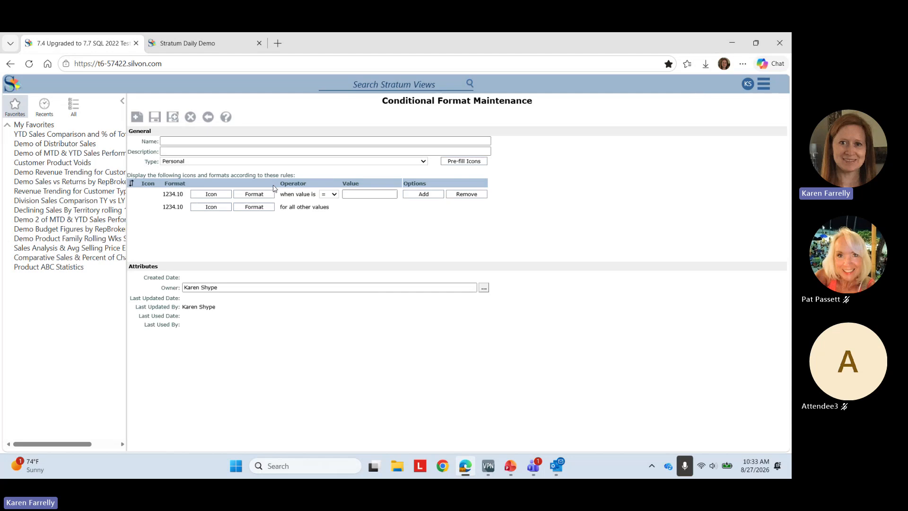
# - Leave the new conditional format without saving and reopen the recent view YTD Sales Comparison and % of Total Metrics
pyautogui.click(419, 195)
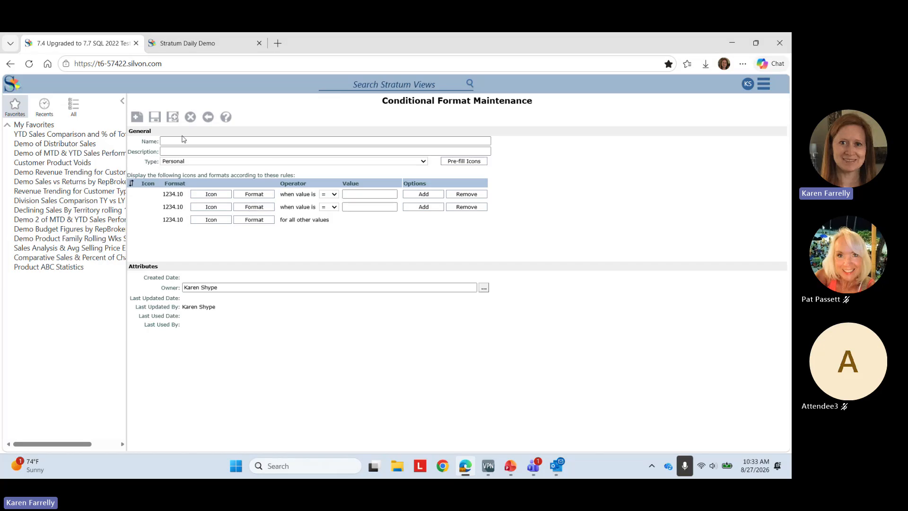
pyautogui.click(44, 106)
pyautogui.click(48, 136)
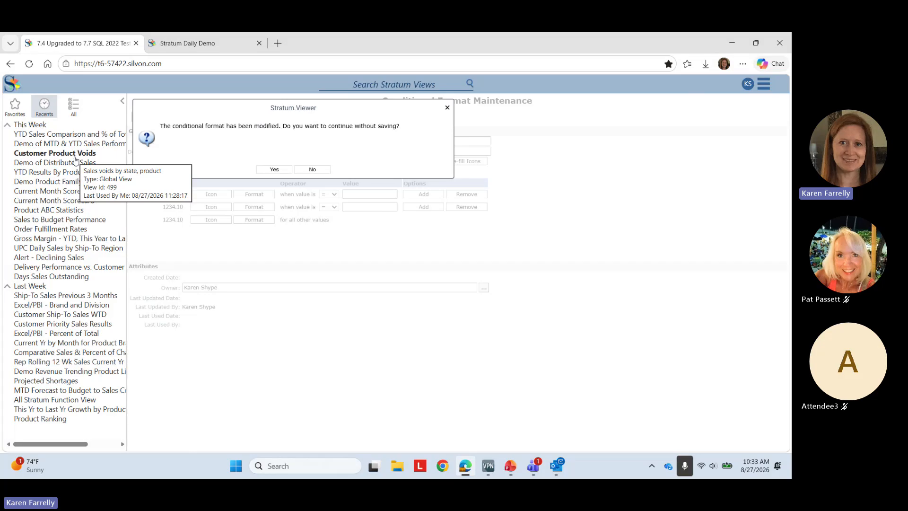
pyautogui.click(271, 169)
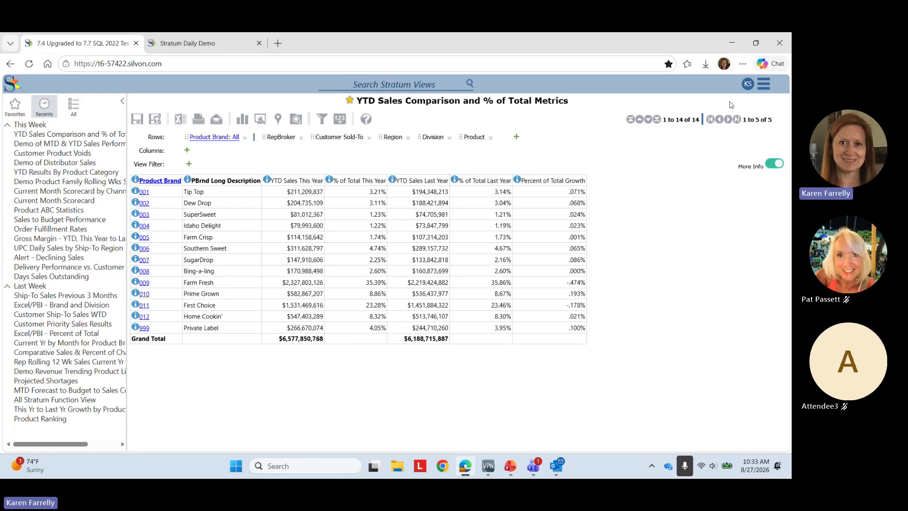
# - Display the shareable URL of the YTD Sales Comparison and % of Total Metrics view and close it without copying
pyautogui.click(762, 86)
pyautogui.moveTo(752, 149)
pyautogui.rightClick(405, 107)
pyautogui.click(364, 149)
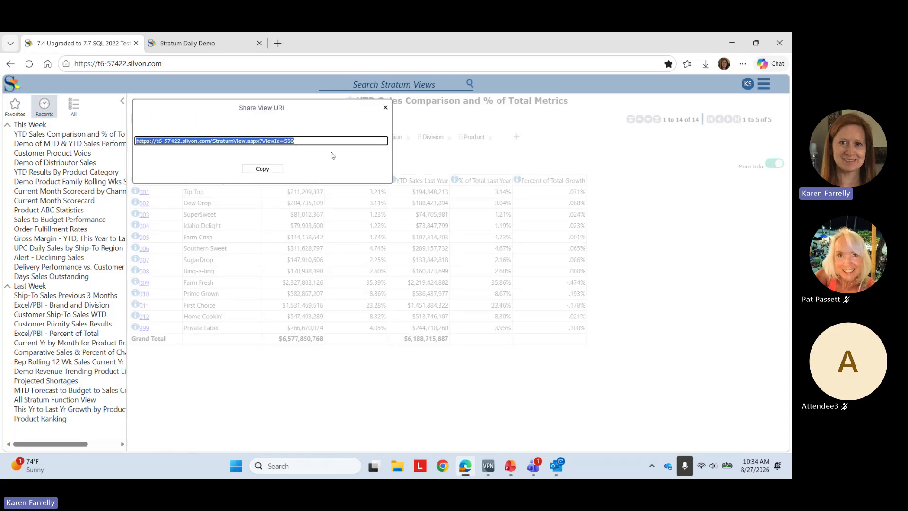
pyautogui.click(384, 110)
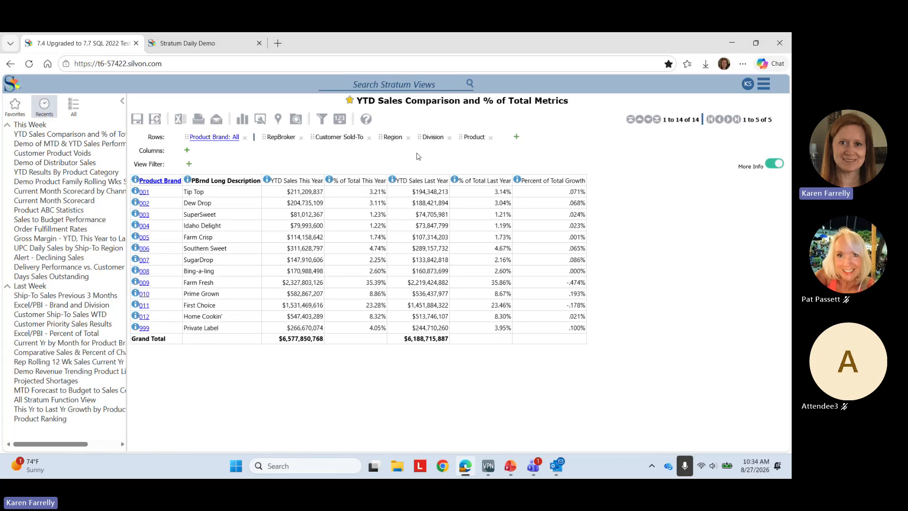
pyautogui.rightClick(420, 103)
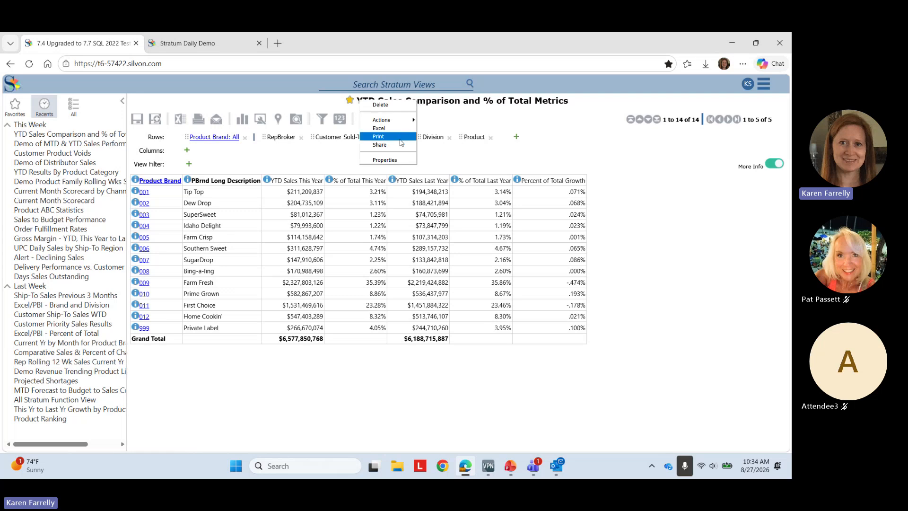
pyautogui.click(326, 161)
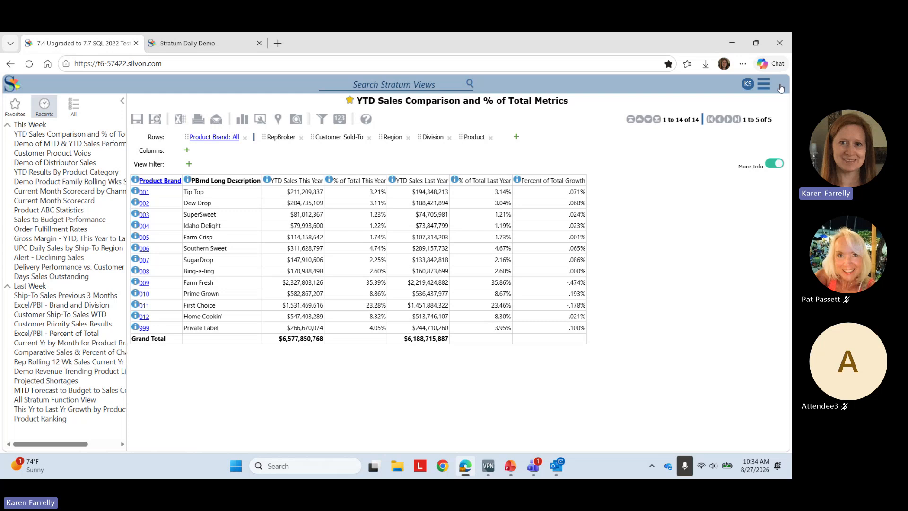
pyautogui.click(764, 85)
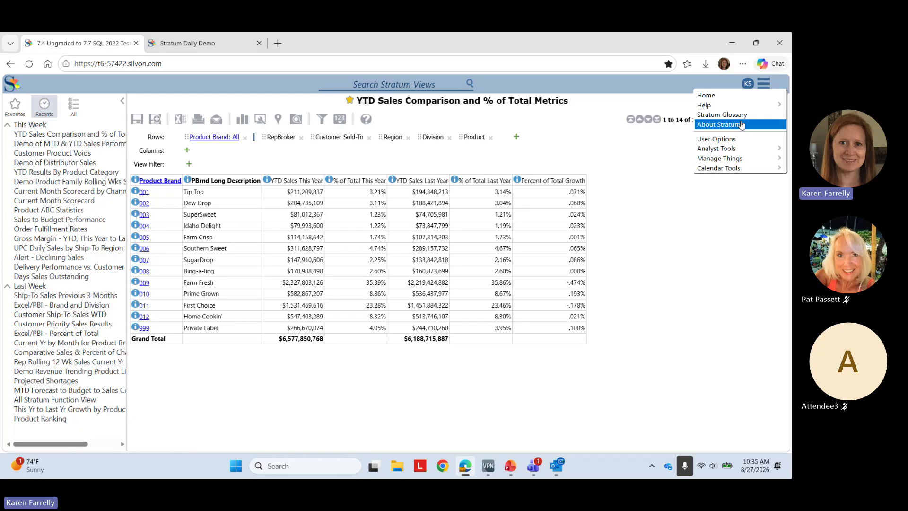
pyautogui.moveTo(734, 149)
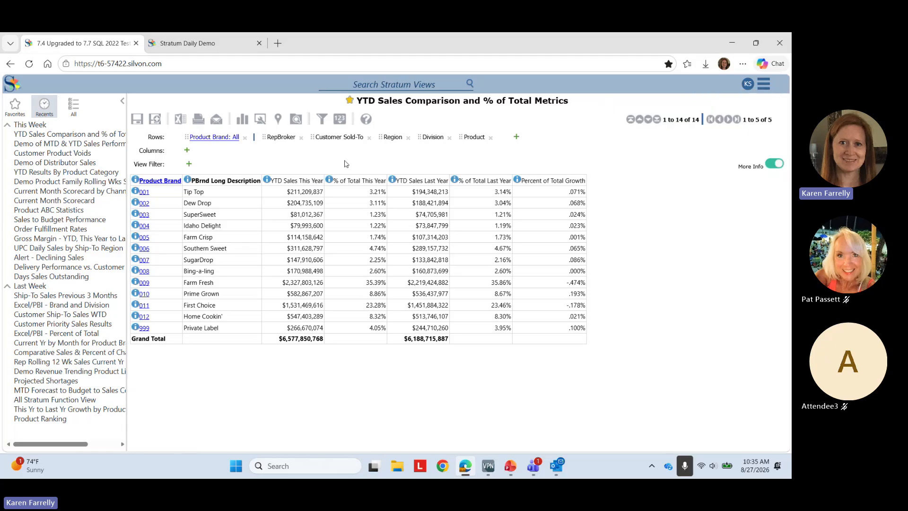
# - Open the recent view Demo of MTD & YTD Sales Performance and check which actions include it
pyautogui.click(70, 143)
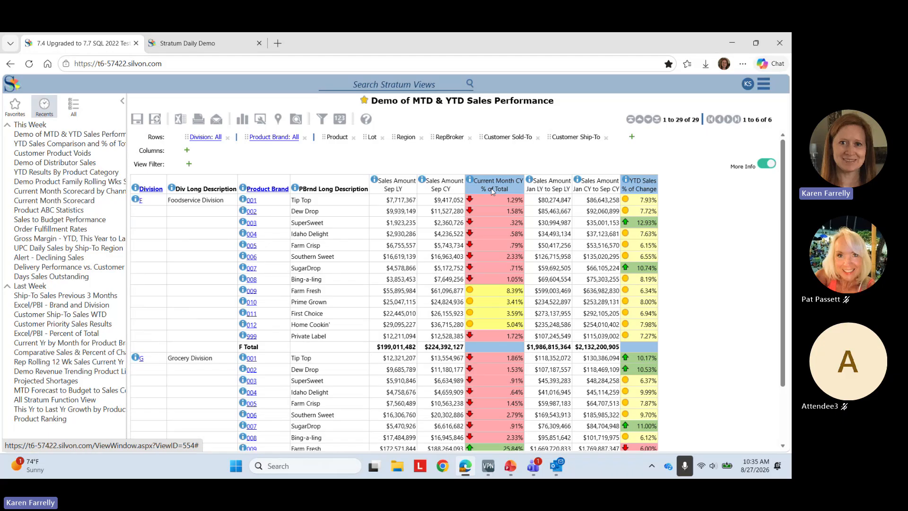
pyautogui.rightClick(491, 188)
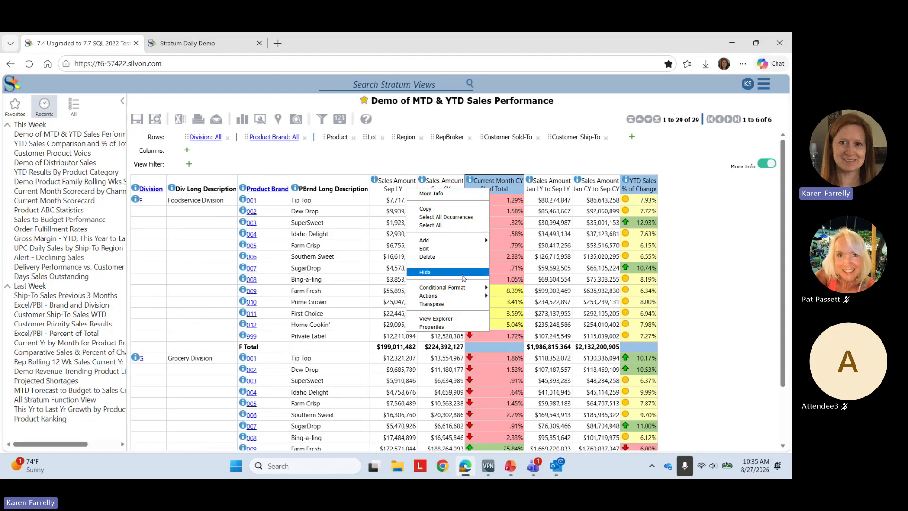
pyautogui.moveTo(462, 299)
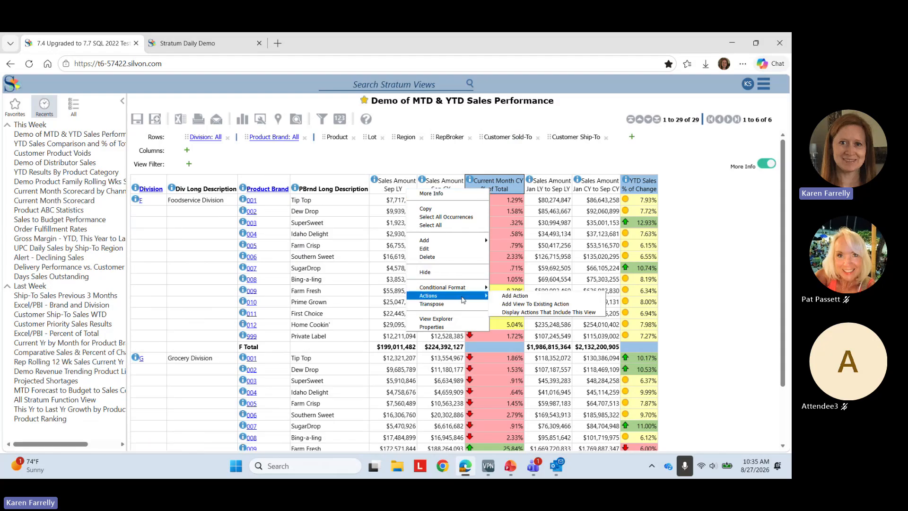
pyautogui.click(506, 313)
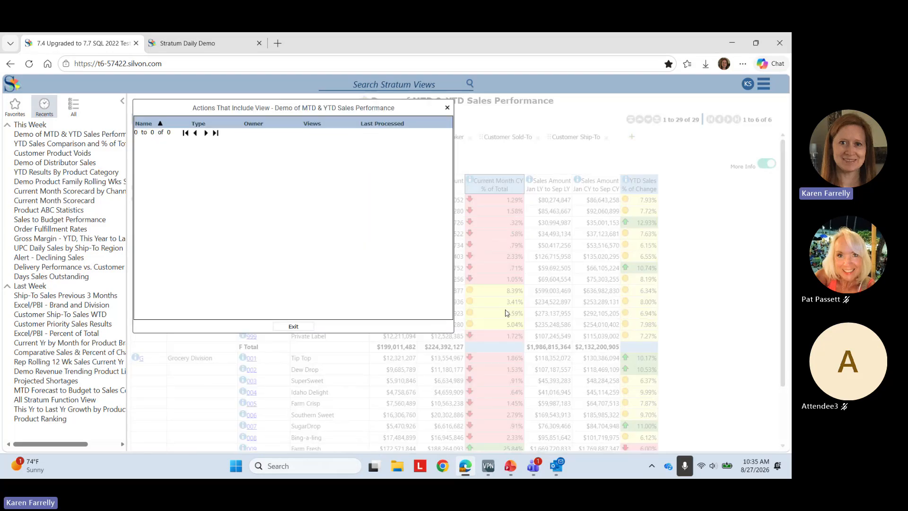
pyautogui.click(299, 326)
# - Add the Demo of MTD & YTD Sales Performance view to the existing action Sales vs Budget Weeks YTD
pyautogui.rightClick(400, 180)
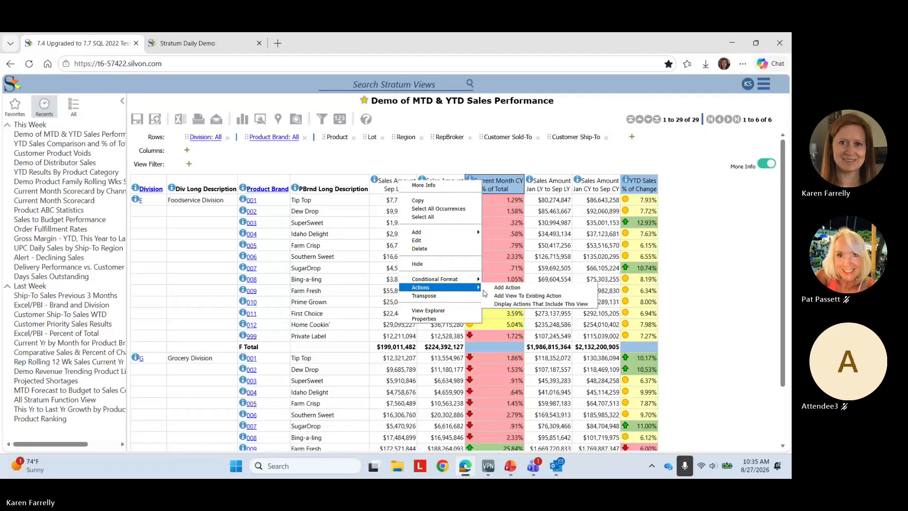
pyautogui.click(500, 297)
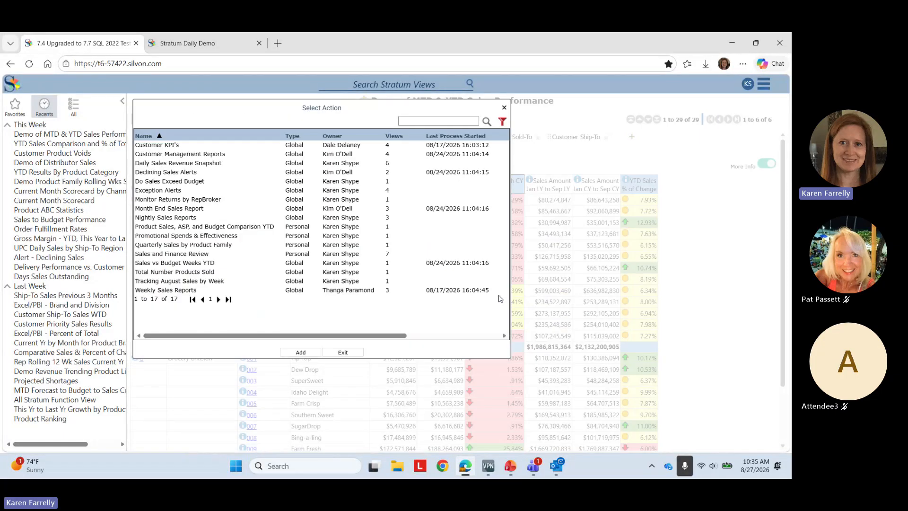
pyautogui.click(184, 266)
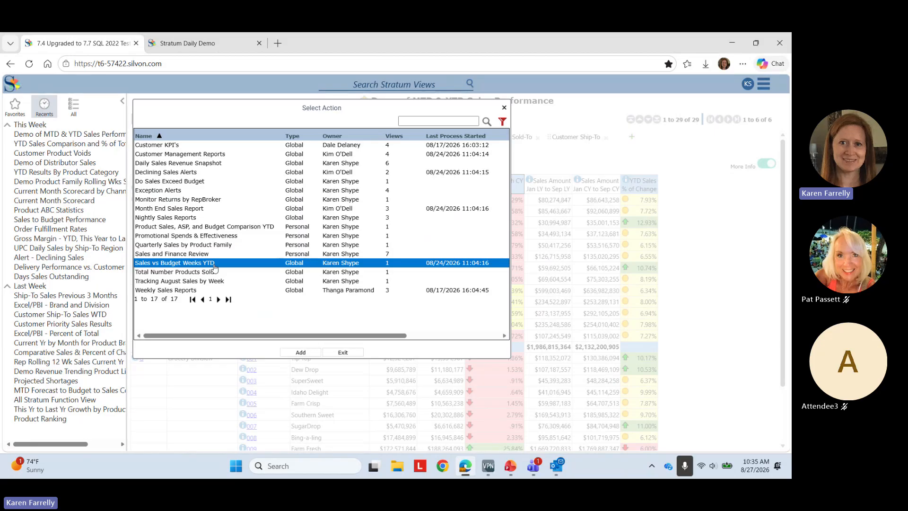
pyautogui.click(308, 354)
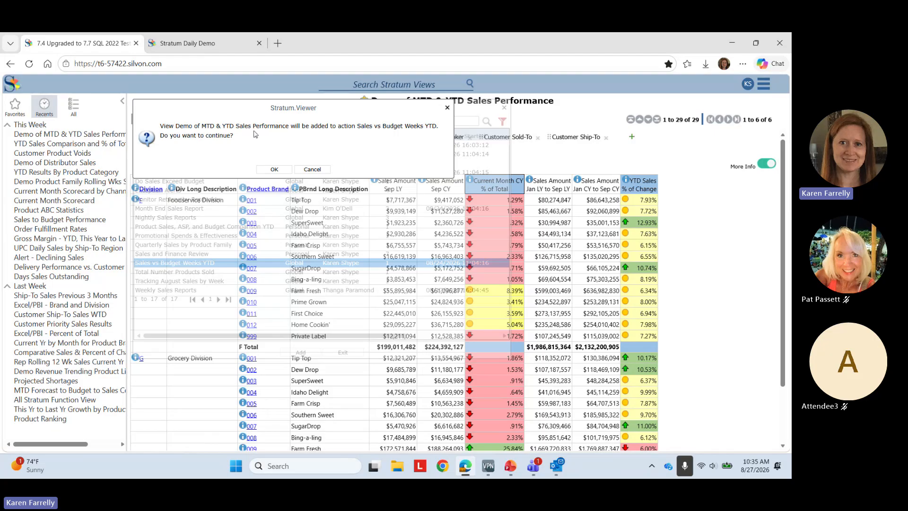
pyautogui.click(273, 170)
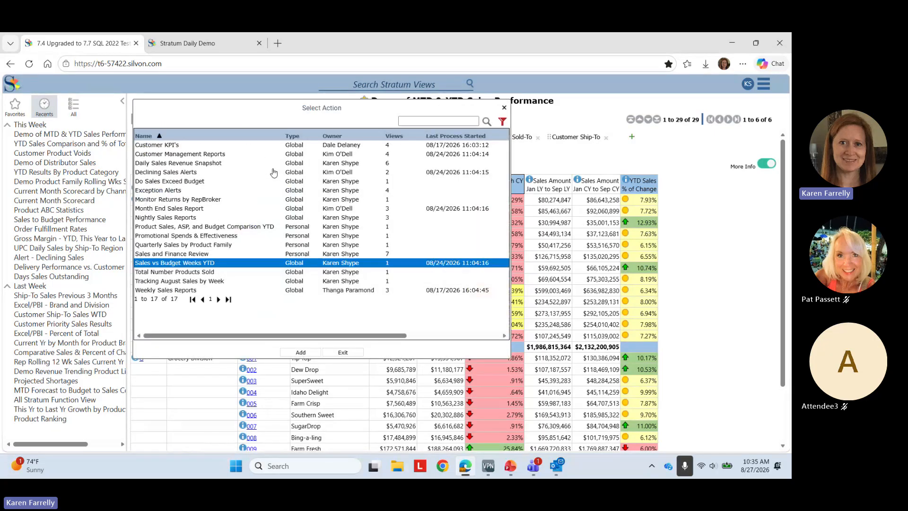
pyautogui.click(349, 352)
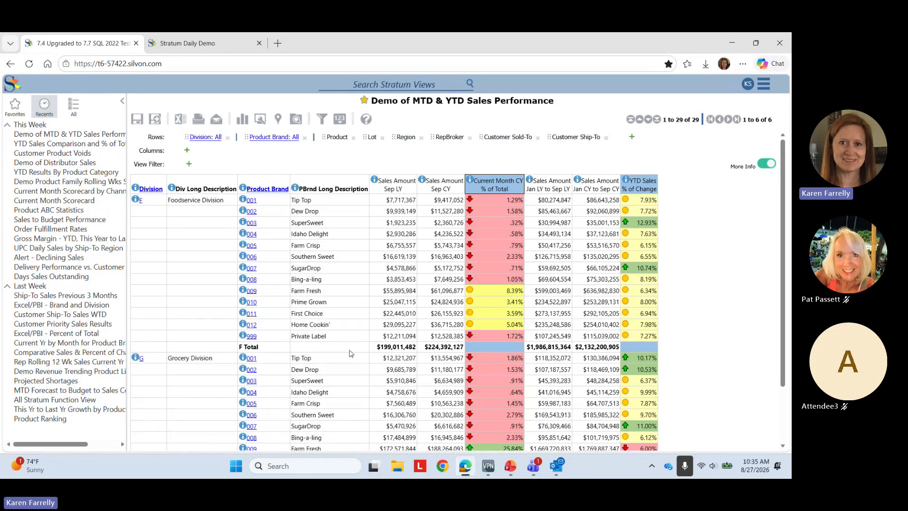
# - Go to the list of actions and open Sales vs Budget Weeks YTD for editing
pyautogui.click(763, 85)
pyautogui.click(763, 85)
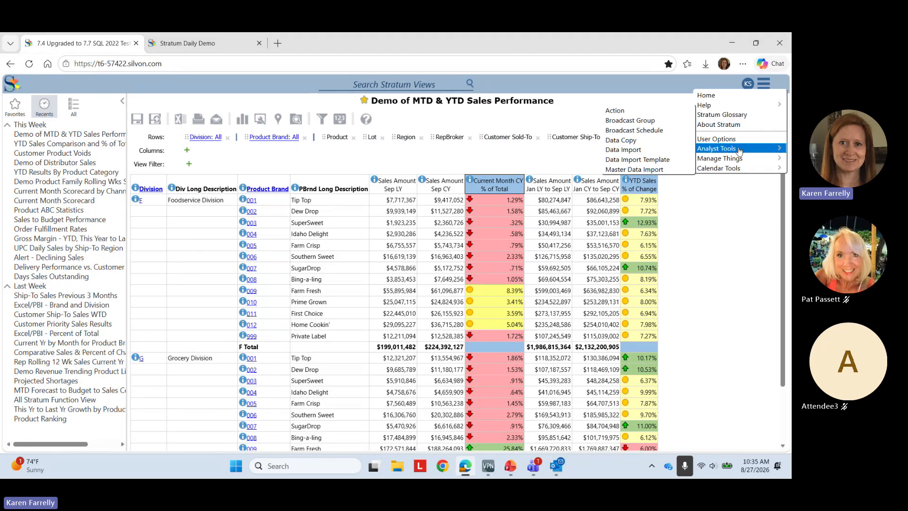
pyautogui.moveTo(720, 158)
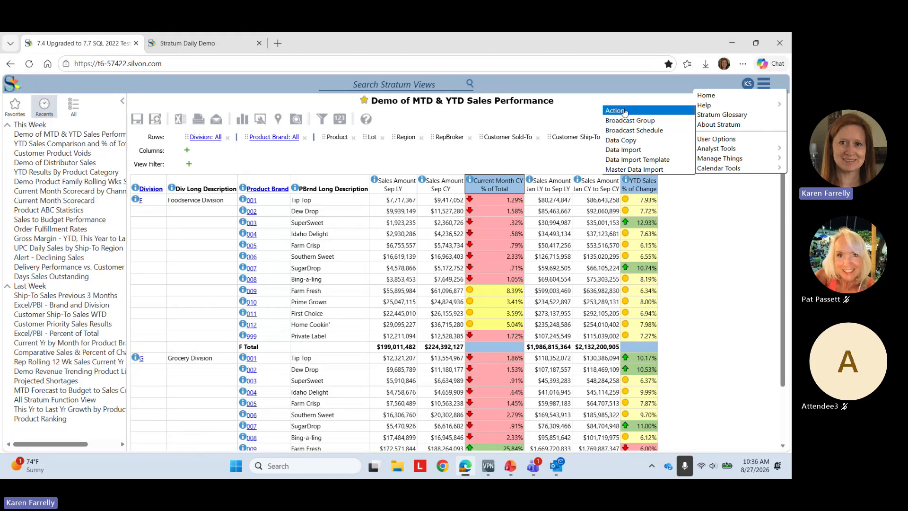
pyautogui.click(624, 111)
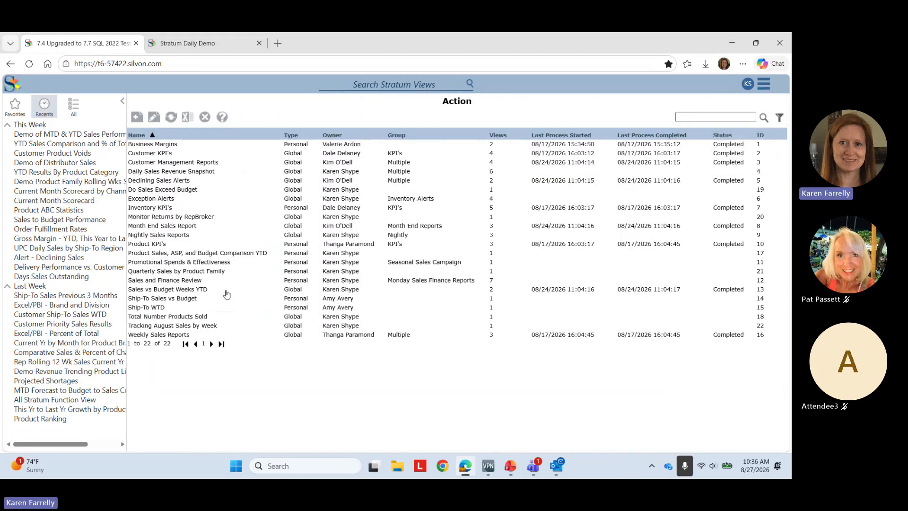
pyautogui.doubleClick(198, 291)
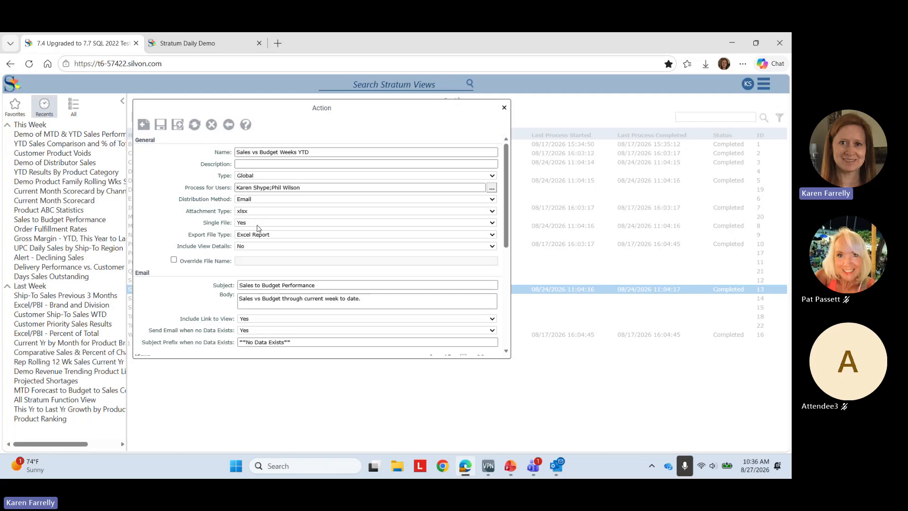
# - Review the action's Export File Type options, its included views and the views available for adding
pyautogui.click(277, 235)
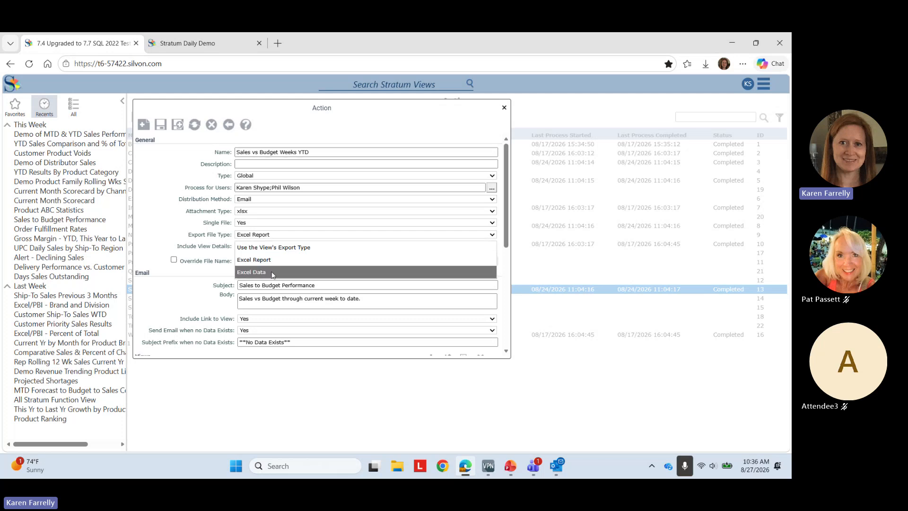
pyautogui.click(169, 236)
pyautogui.scroll(-2, 171, 256)
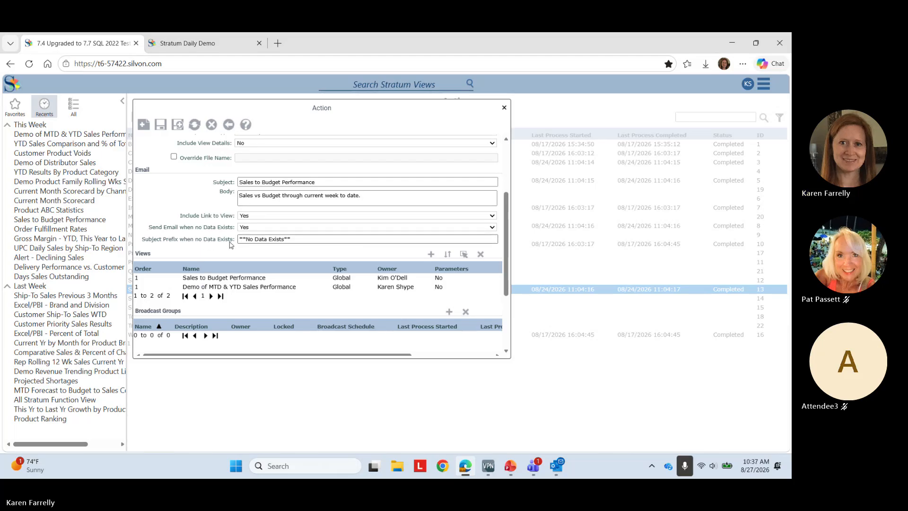
pyautogui.click(236, 287)
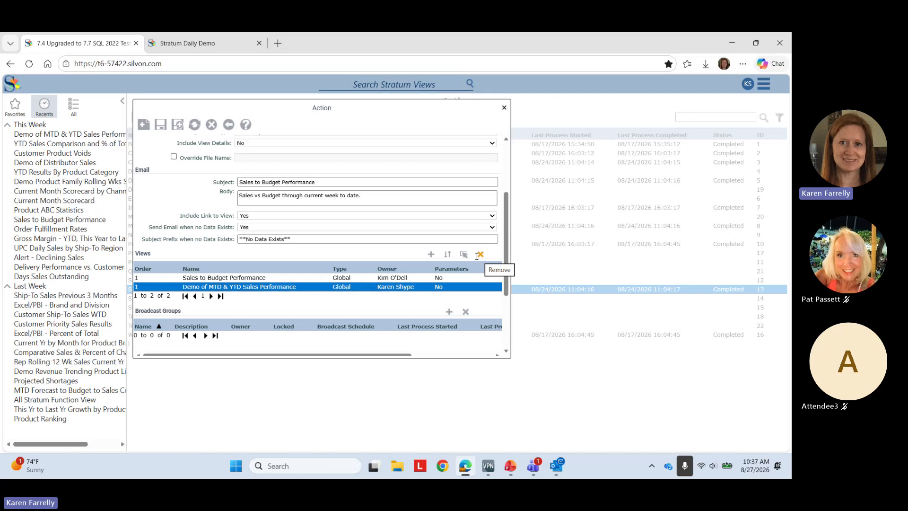
pyautogui.click(431, 254)
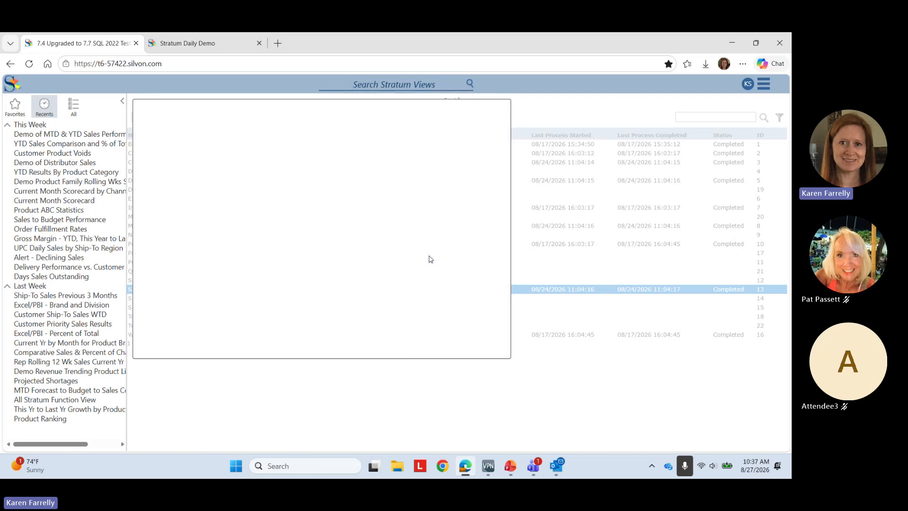
pyautogui.scroll(-5, 210, 181)
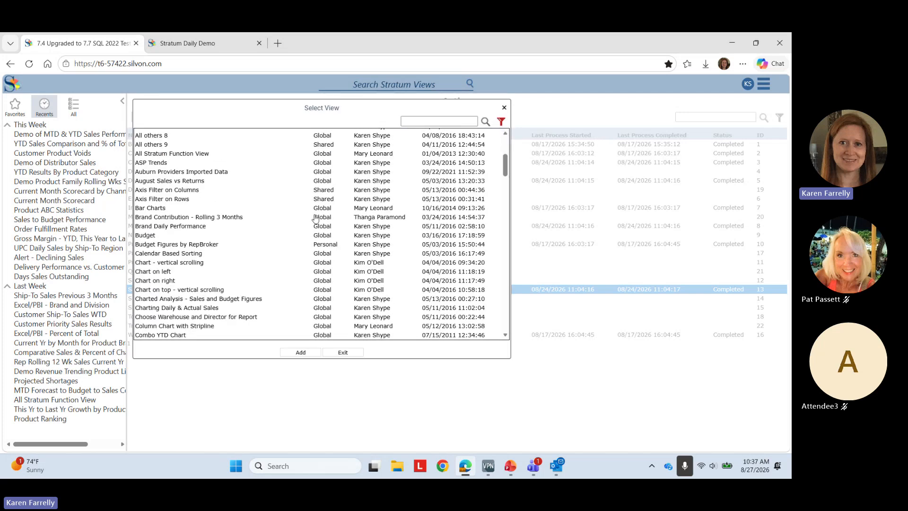
pyautogui.click(334, 353)
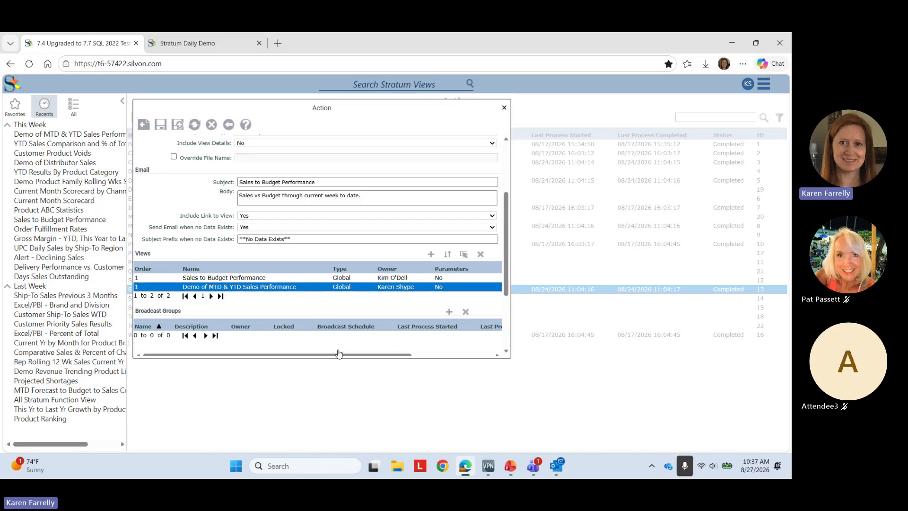
# - Assign the Month End Reports broadcast group to the Sales vs Budget Weeks YTD action and review its attributes
pyautogui.scroll(-5, 305, 303)
pyautogui.scroll(3, 305, 284)
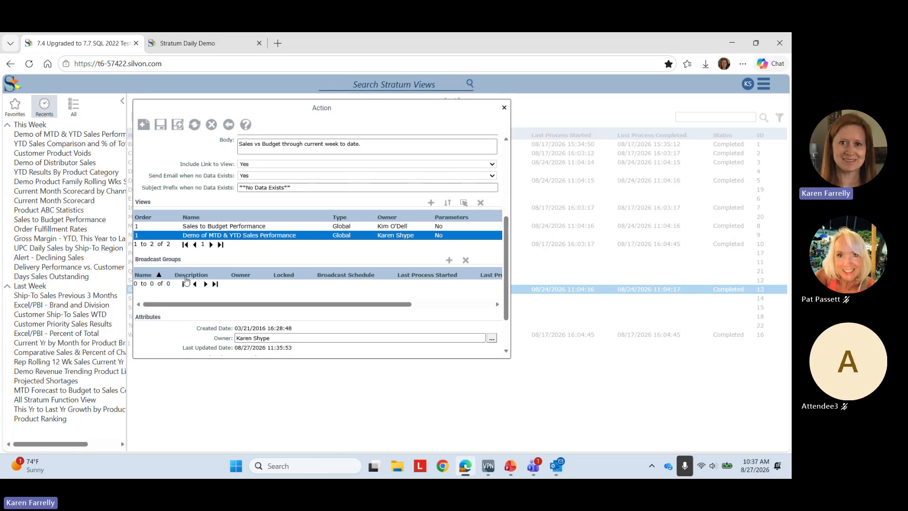
pyautogui.click(450, 261)
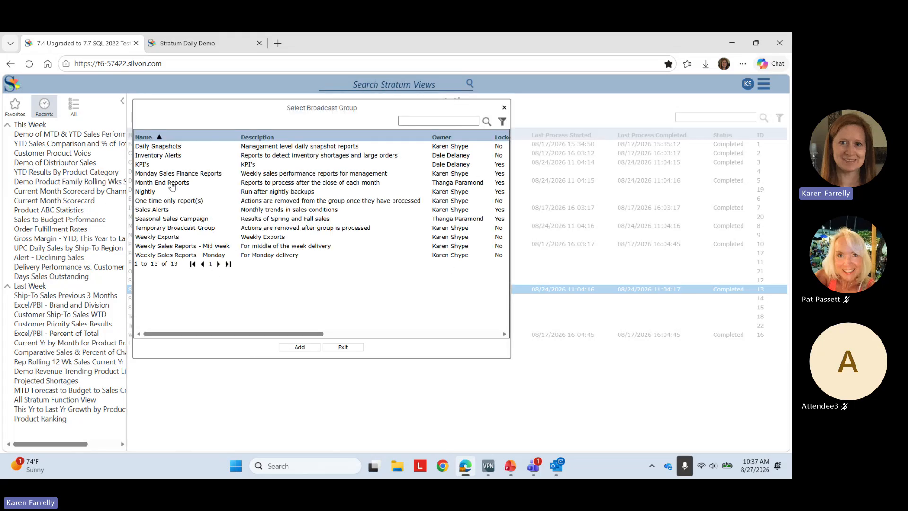
pyautogui.click(172, 185)
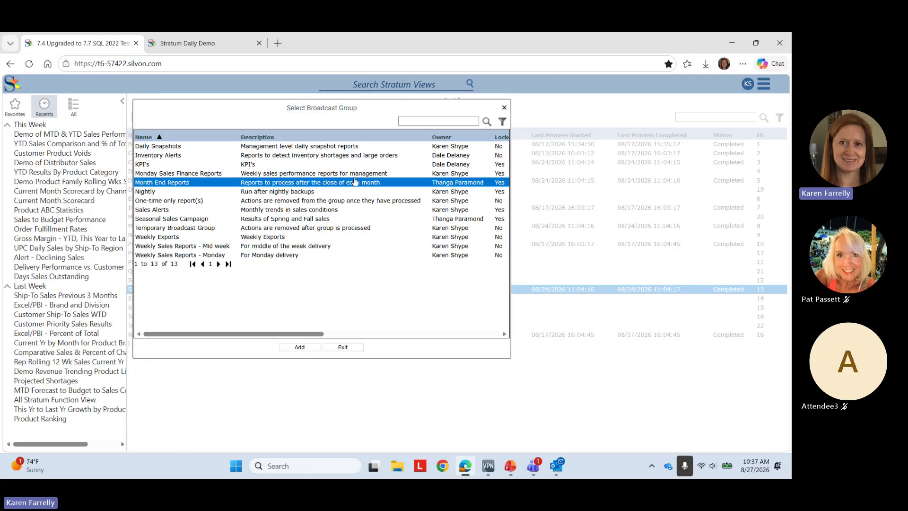
pyautogui.click(301, 347)
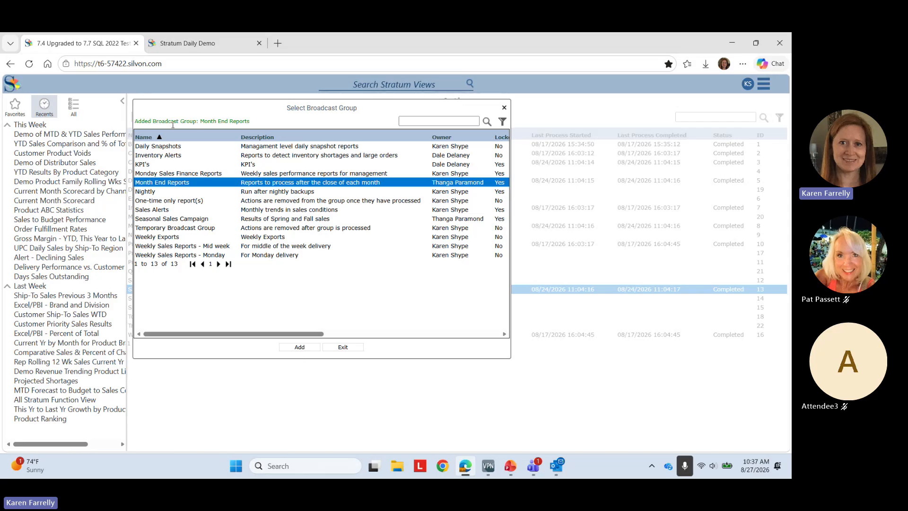
pyautogui.click(342, 348)
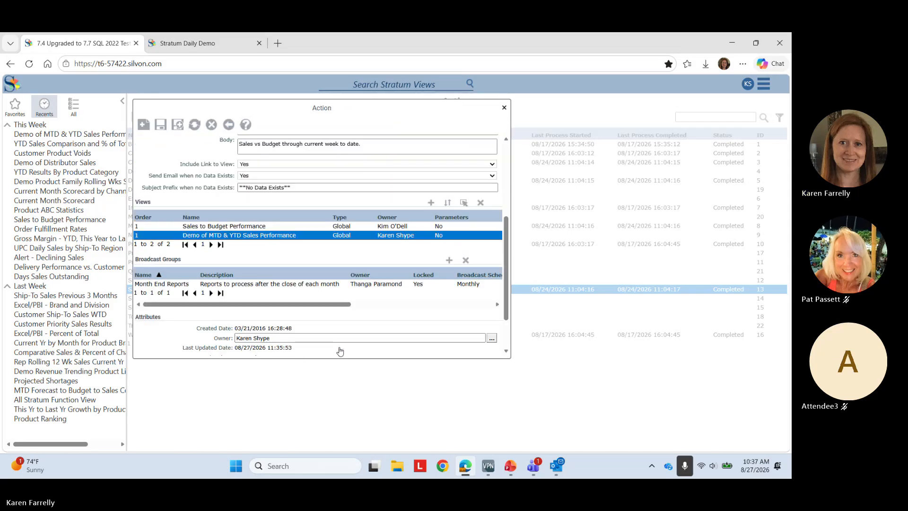
pyautogui.scroll(-2, 350, 305)
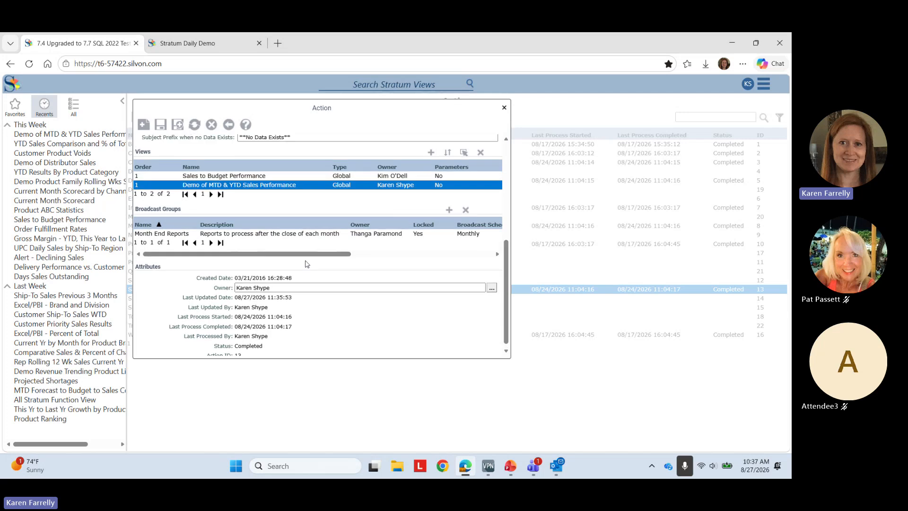
# - Save the Sales vs Budget Weeks YTD action and return to the list of actions
pyautogui.scroll(2, 231, 181)
pyautogui.click(160, 124)
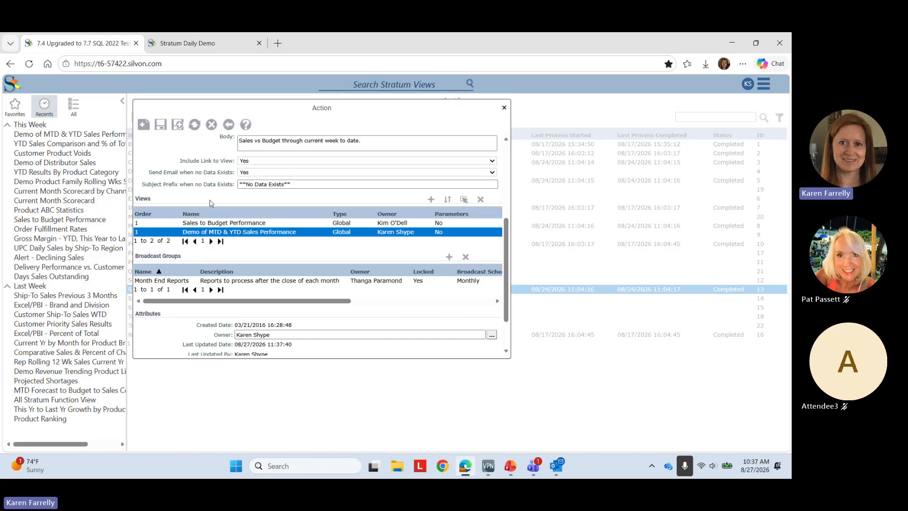
pyautogui.click(229, 125)
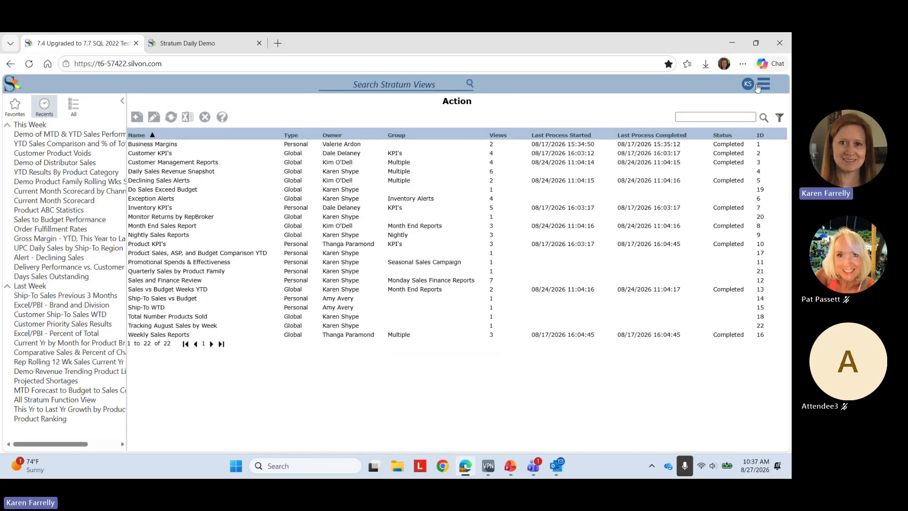
# - Go to the list of broadcast groups and open Month End Reports for editing
pyautogui.click(763, 85)
pyautogui.moveTo(716, 148)
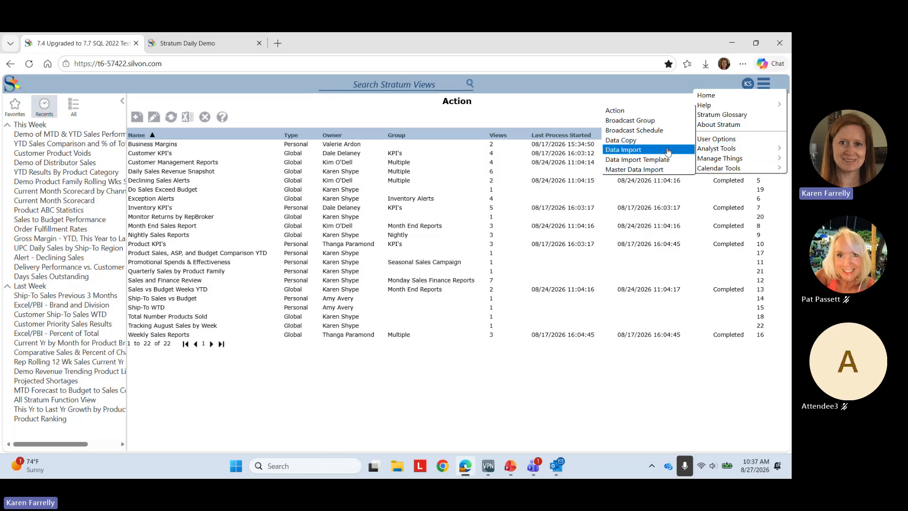
pyautogui.click(646, 121)
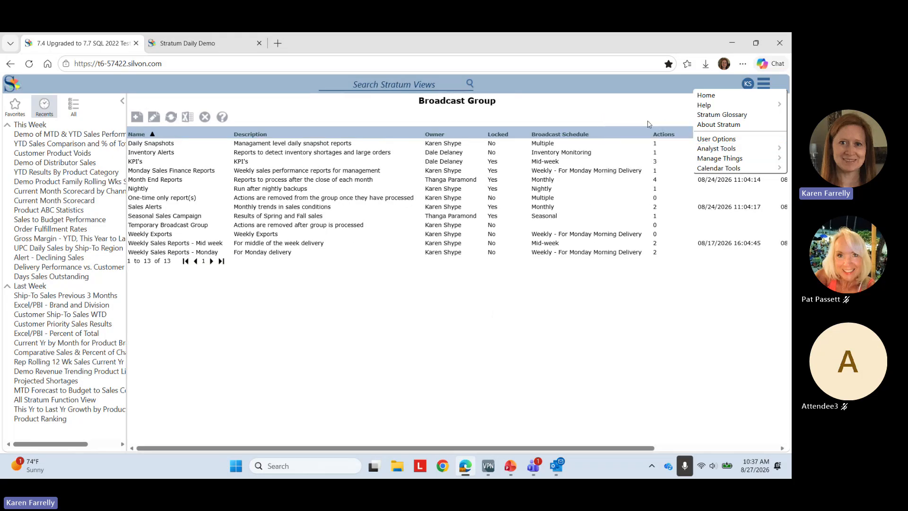
pyautogui.click(209, 182)
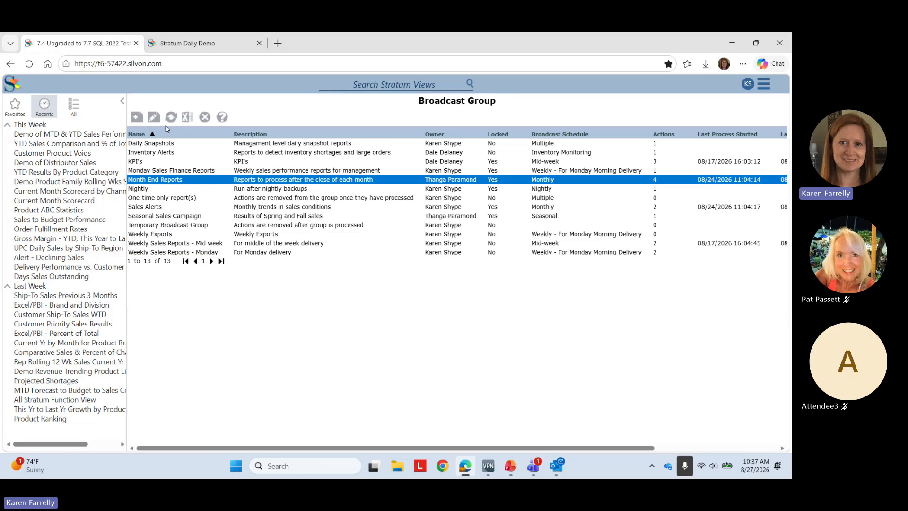
pyautogui.click(154, 116)
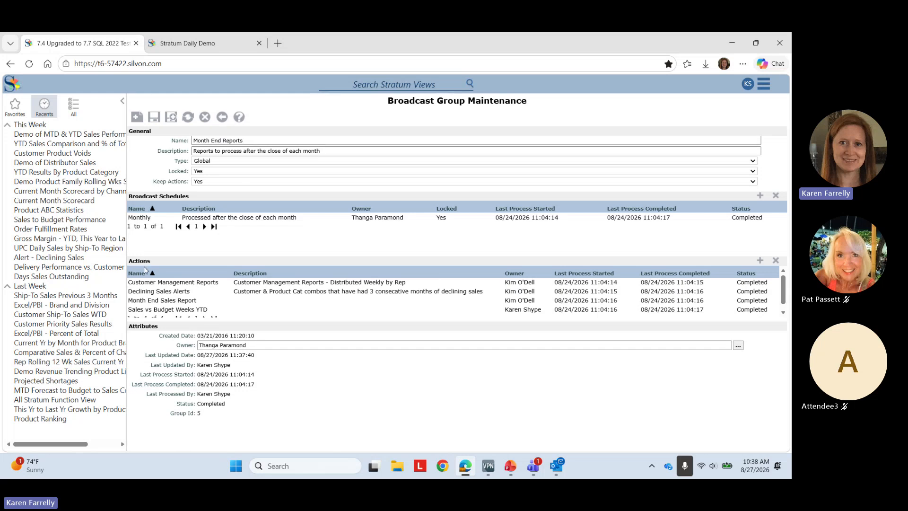
# - Review the actions assigned to the Month End Reports group, including Sales vs Budget Weeks YTD, and its Monthly broadcast schedule
pyautogui.scroll(-1, 159, 295)
pyautogui.scroll(1, 160, 297)
pyautogui.scroll(-1, 160, 296)
pyautogui.click(162, 304)
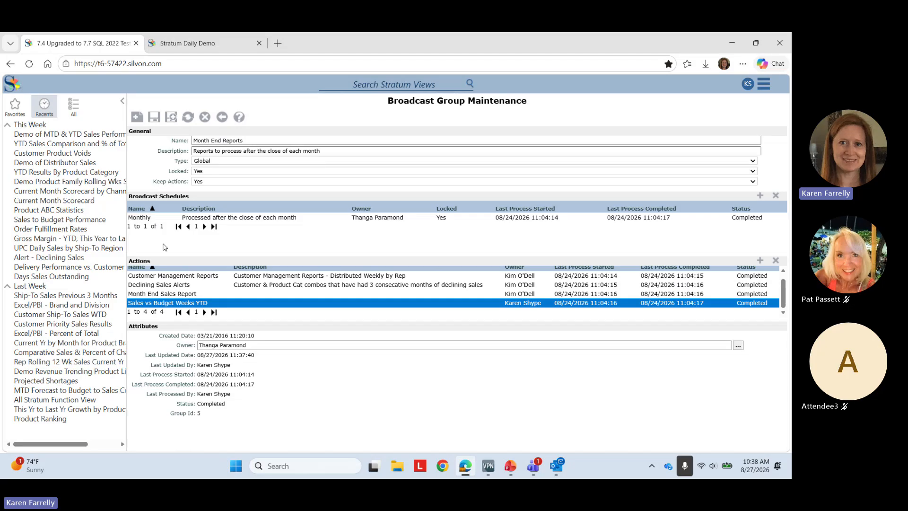
pyautogui.scroll(1, 182, 292)
pyautogui.scroll(-1, 183, 292)
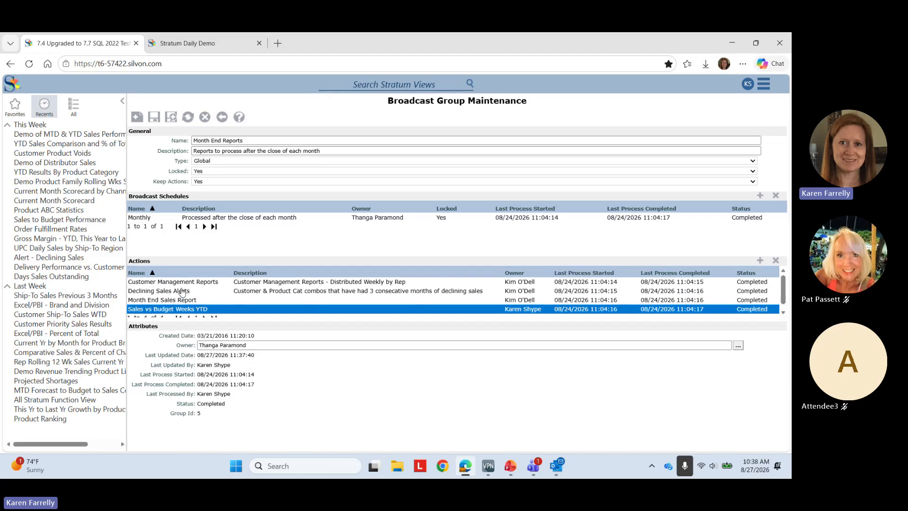
pyautogui.scroll(1, 182, 292)
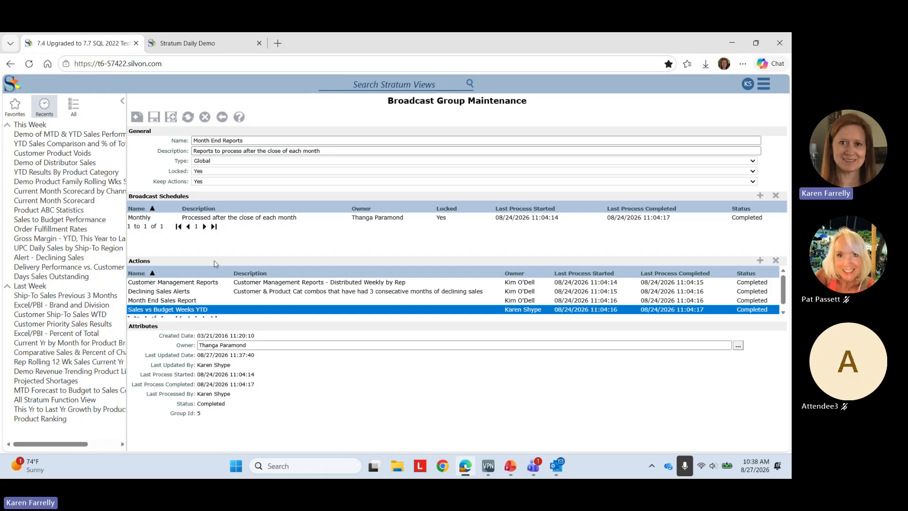
pyautogui.click(217, 219)
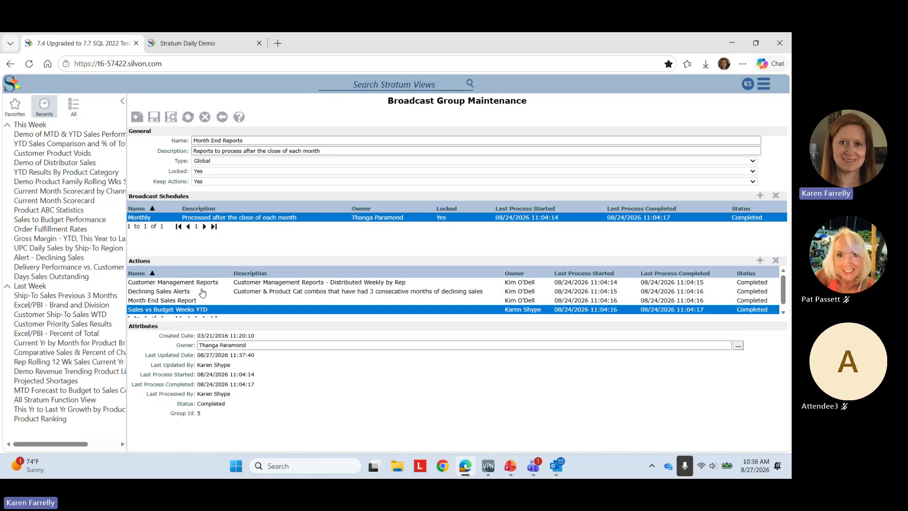
pyautogui.scroll(-1, 203, 294)
pyautogui.scroll(1, 202, 293)
# - Open the help for broadcast group maintenance and find the topic Scheduling Tool Parameters and Examples for Broadcast Manager Administrators
pyautogui.click(239, 118)
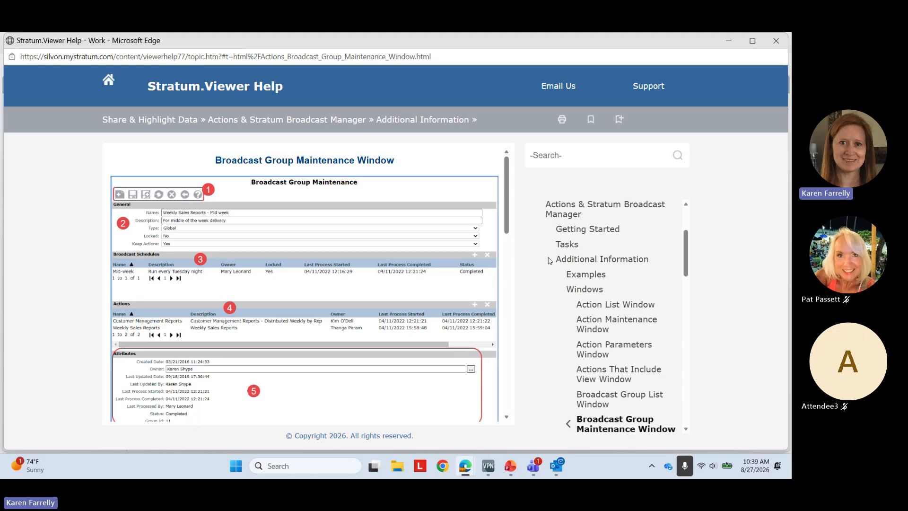
pyautogui.scroll(-10, 550, 260)
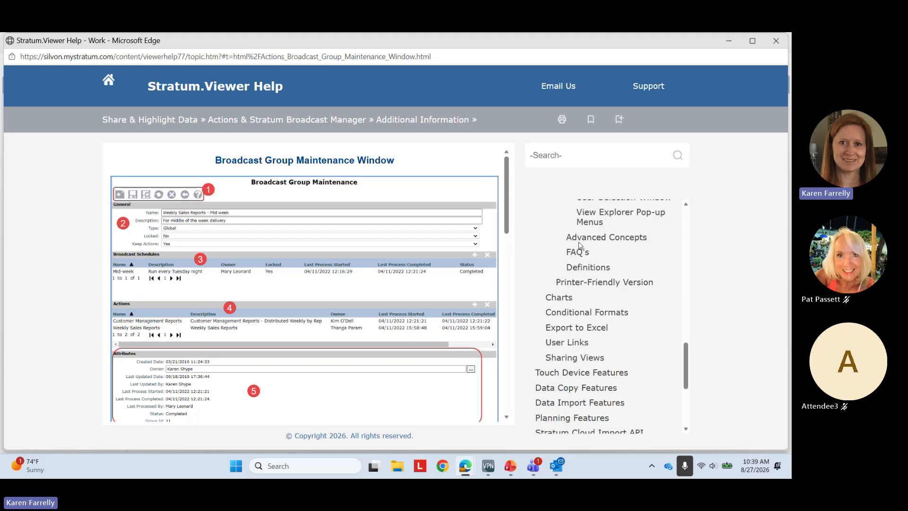
pyautogui.click(580, 241)
pyautogui.scroll(-1, 575, 259)
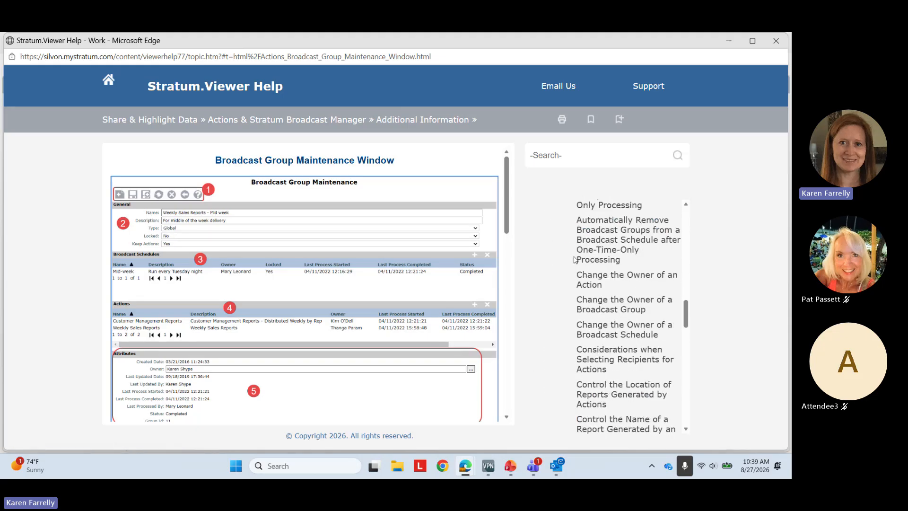
pyautogui.scroll(-4, 575, 259)
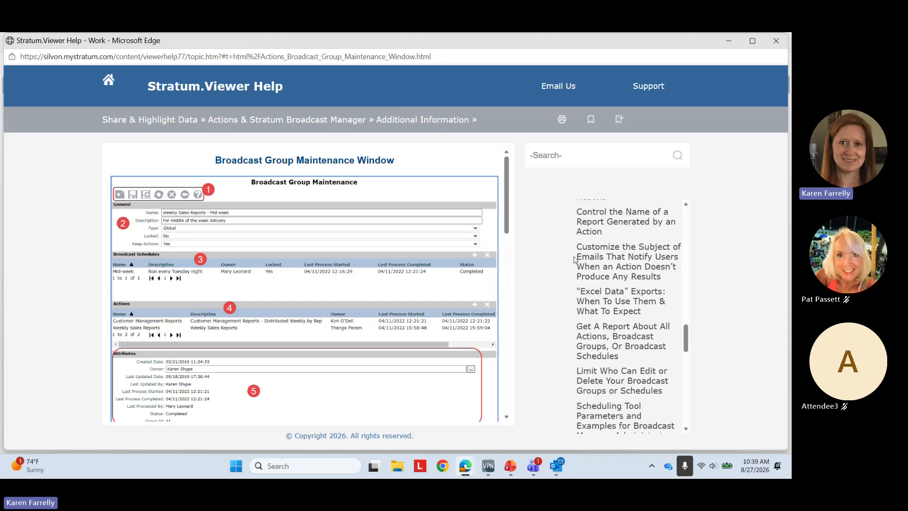
pyautogui.scroll(-7, 575, 260)
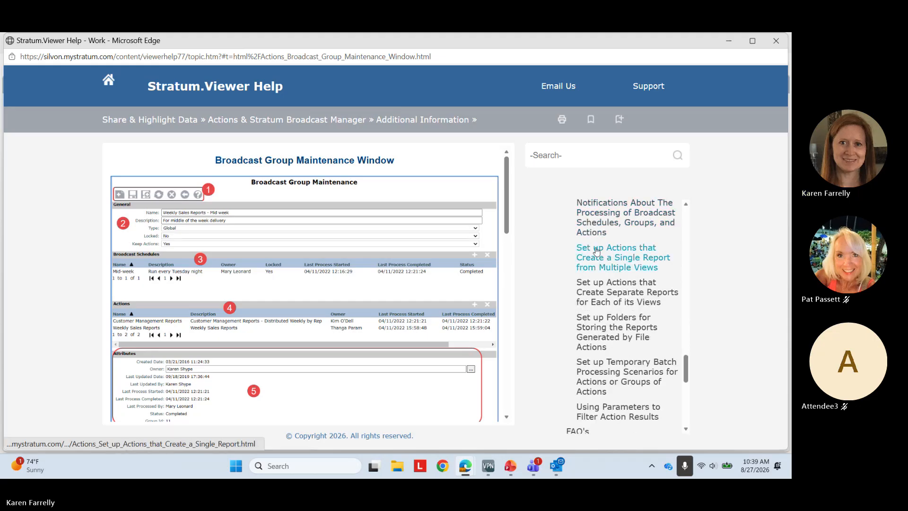
pyautogui.scroll(2, 596, 252)
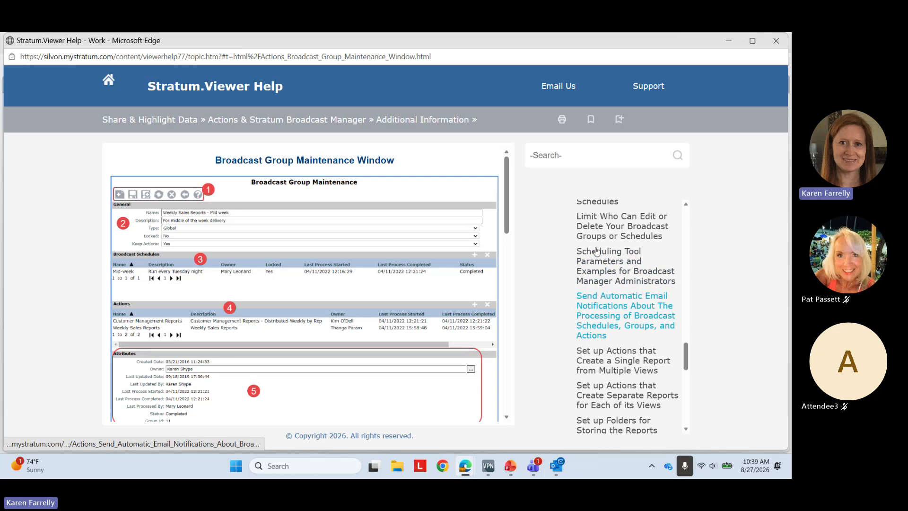
pyautogui.click(597, 254)
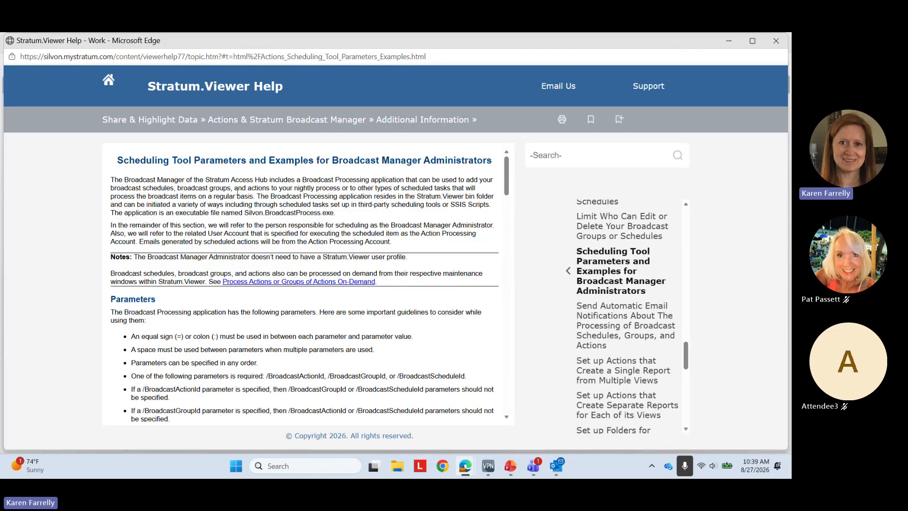
# - Read the guidelines and the main parameters table in the scheduling tool topic, and close the help
pyautogui.scroll(-4, 238, 191)
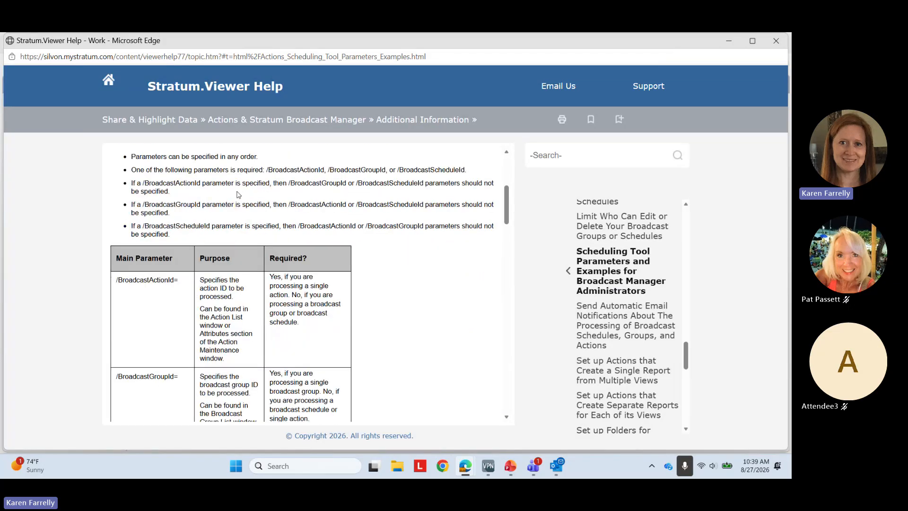
pyautogui.scroll(-4, 239, 194)
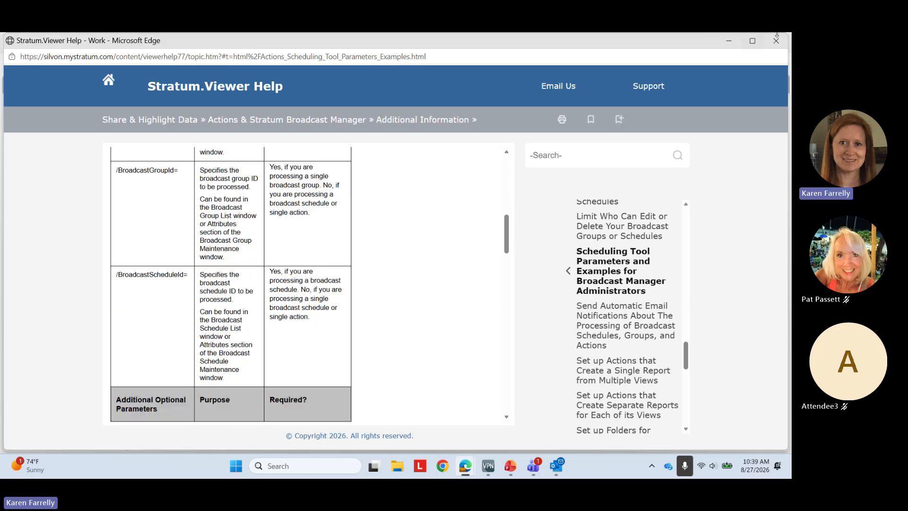
pyautogui.click(783, 44)
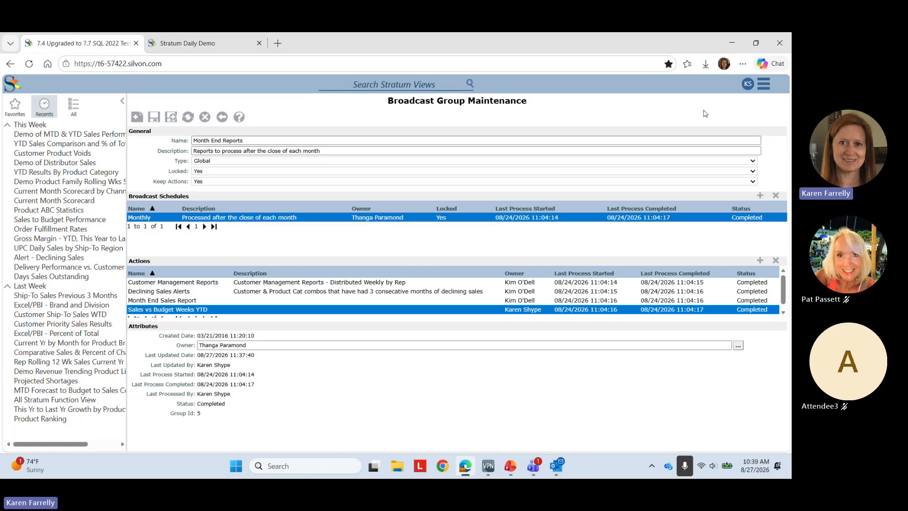
# - Go to the list of broadcast schedules and open the Monthly schedule for editing
pyautogui.click(764, 84)
pyautogui.moveTo(740, 150)
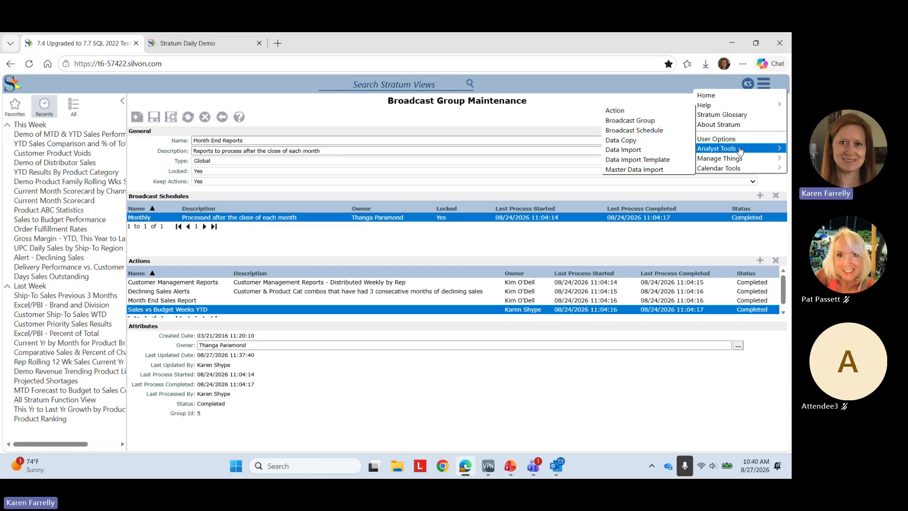
pyautogui.click(662, 132)
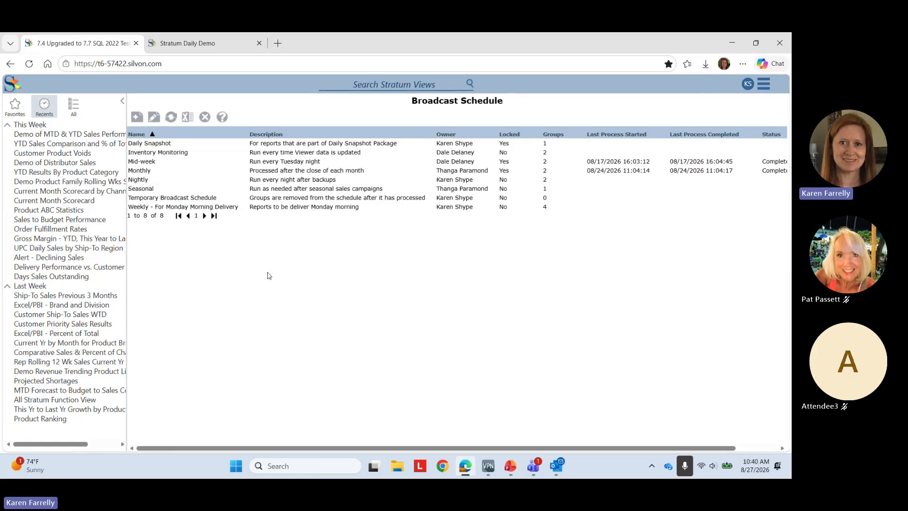
pyautogui.click(143, 172)
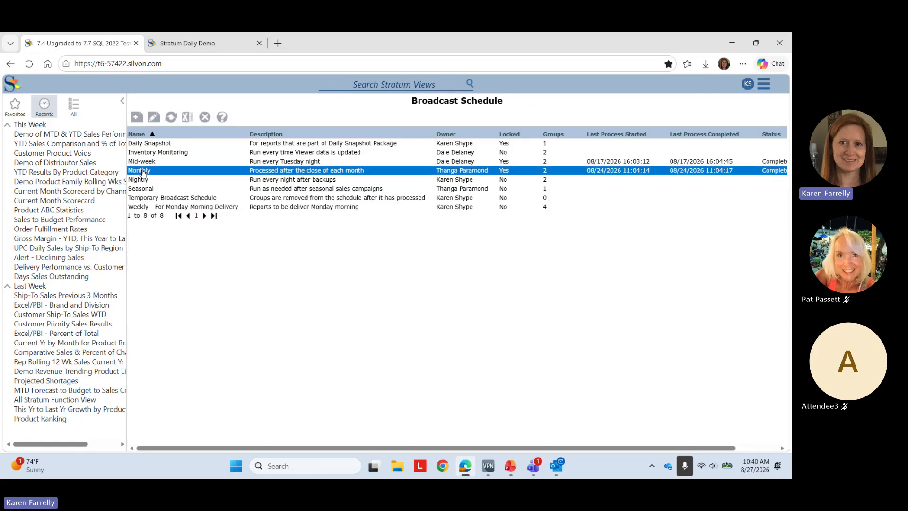
pyautogui.doubleClick(143, 172)
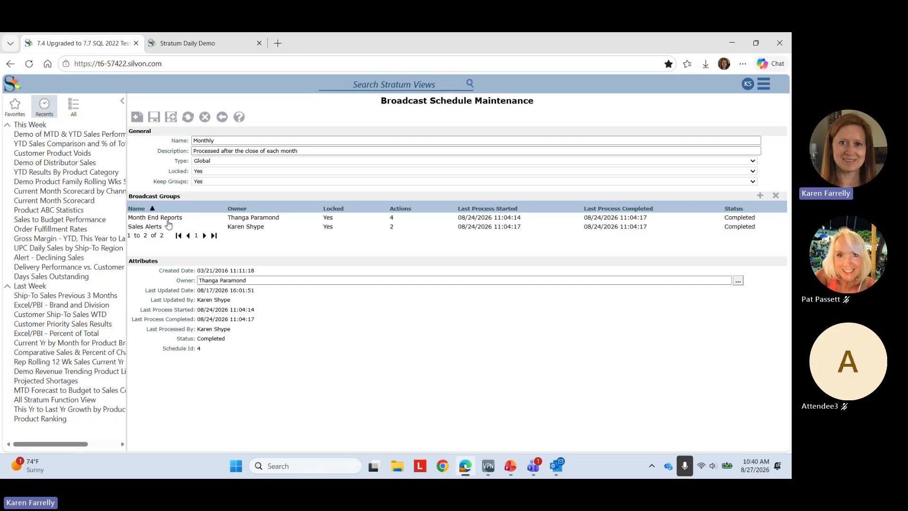
# - Process the Monthly broadcast schedule on demand, return to the list of schedules and select Monthly to check its process times
pyautogui.click(188, 118)
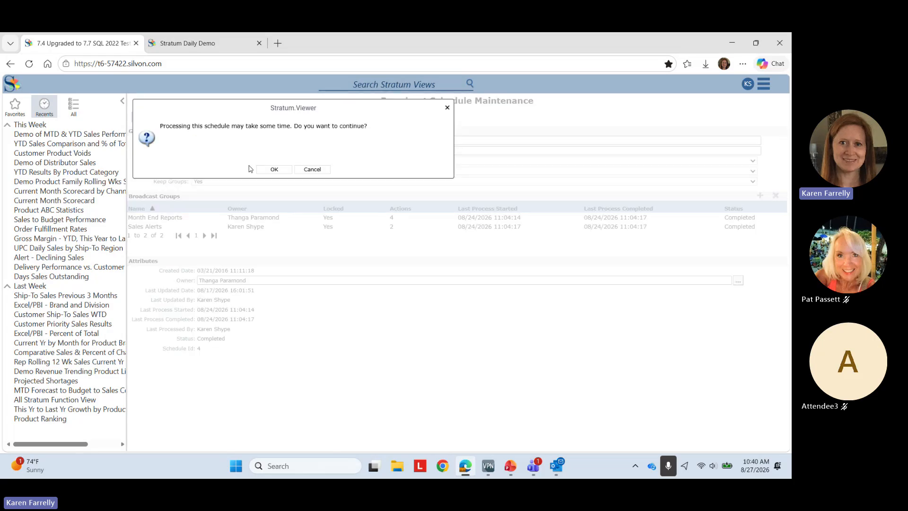
pyautogui.click(273, 169)
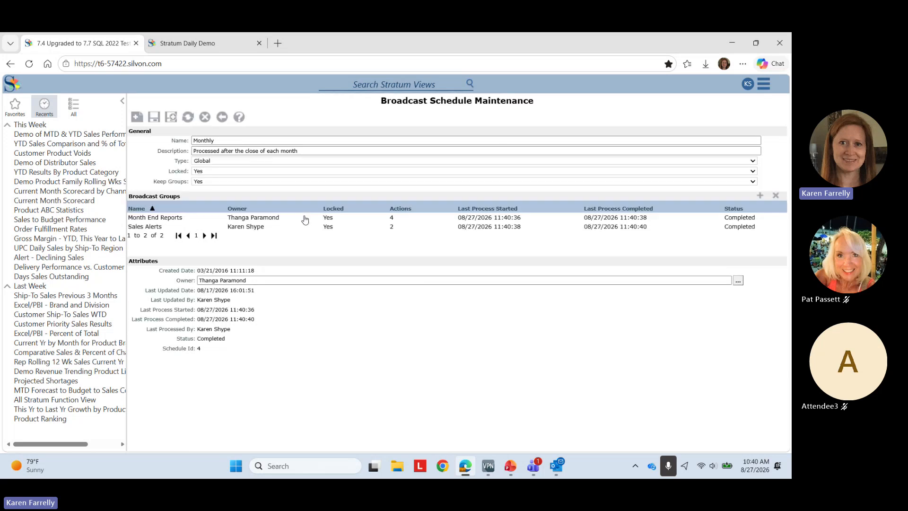
pyautogui.click(222, 117)
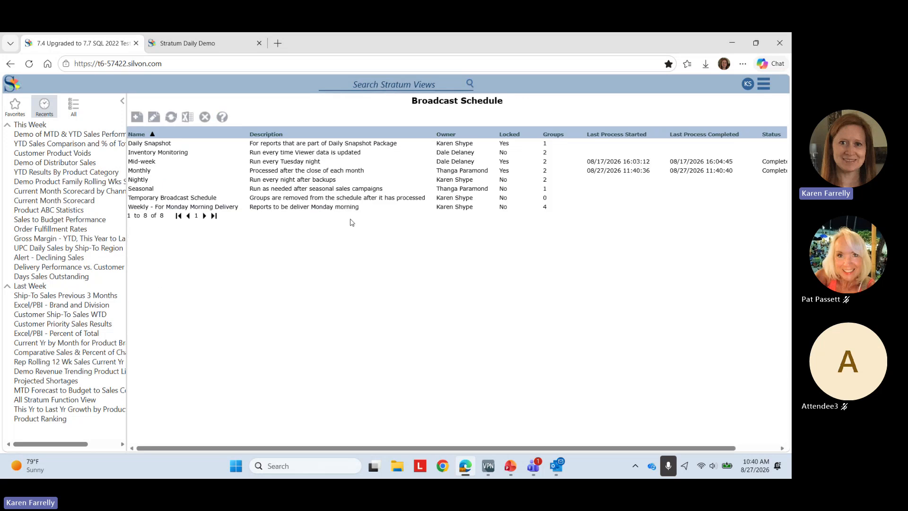
pyautogui.click(159, 172)
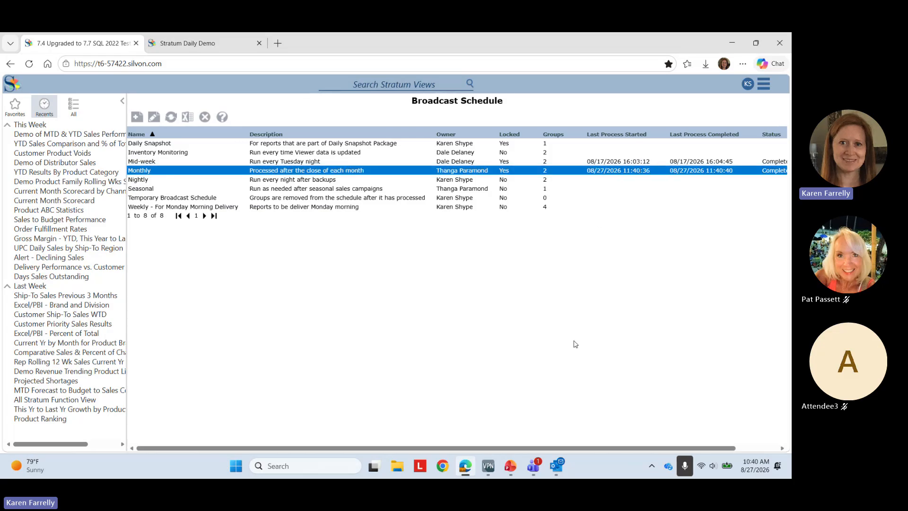
# - Switch to Outlook and check the mailbox search results for emails generated by the broadcast processing
pyautogui.moveTo(565, 468)
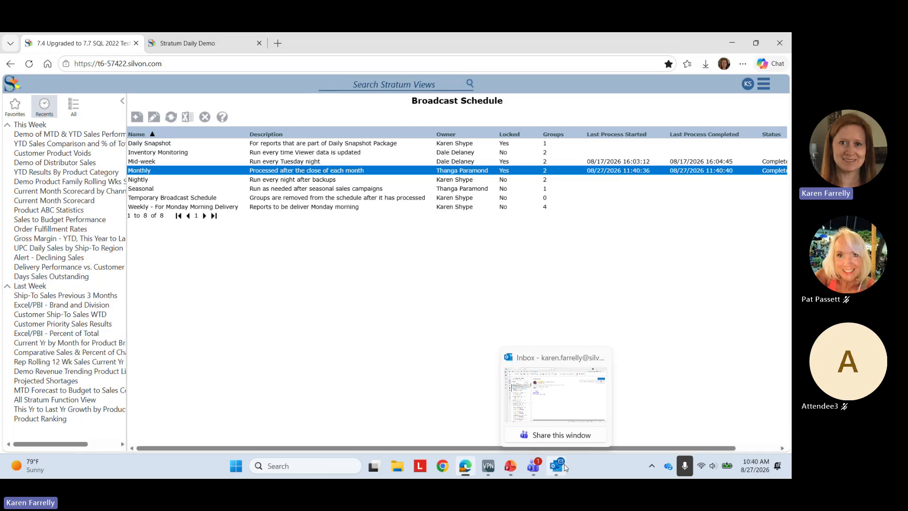
pyautogui.click(565, 468)
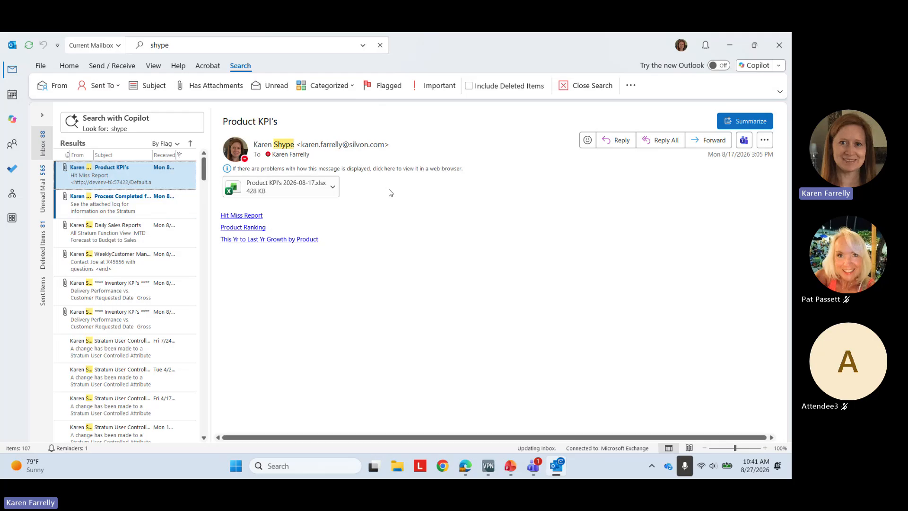
pyautogui.click(91, 208)
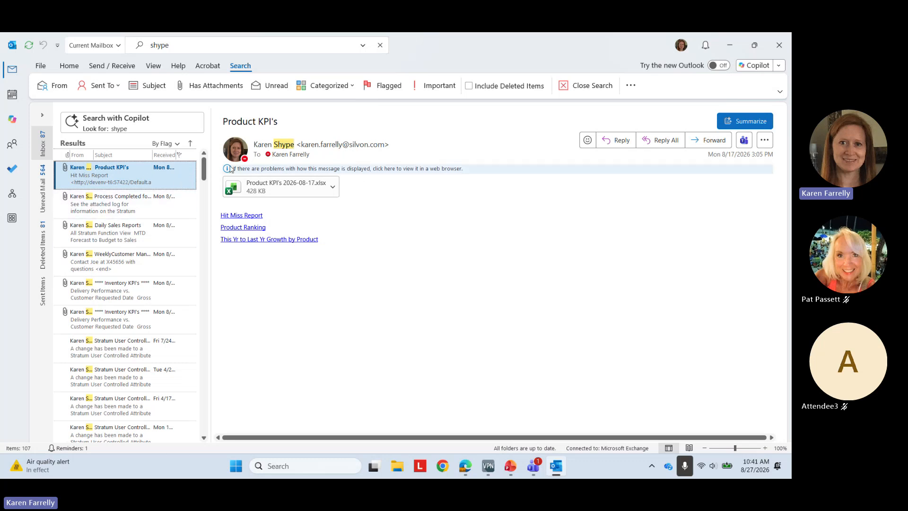
pyautogui.click(142, 46)
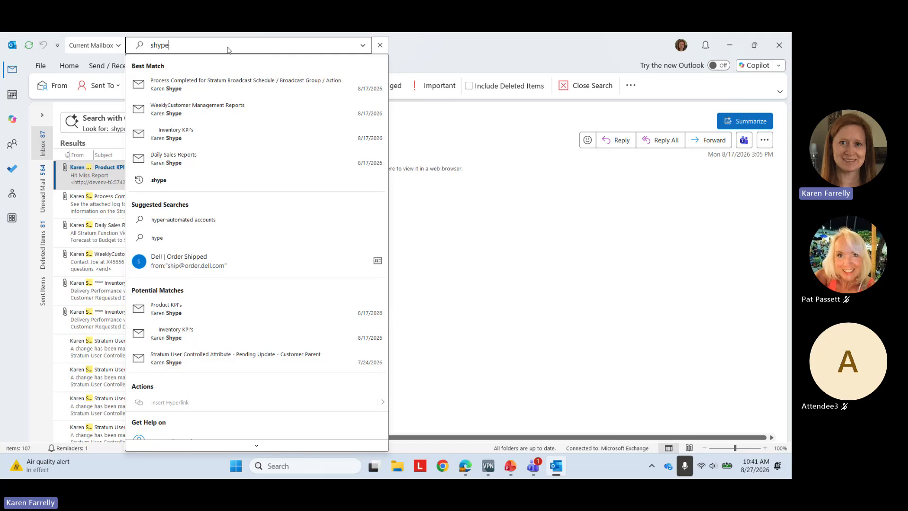
pyautogui.click(583, 250)
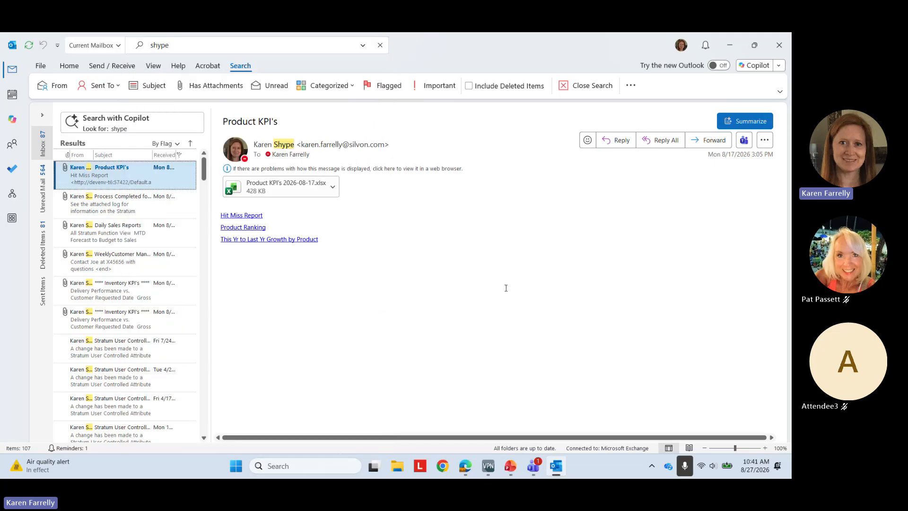
# - Switch to the PowerPoint slide show and advance to the slide Broadcast Stratum Reports To Users
pyautogui.moveTo(507, 473)
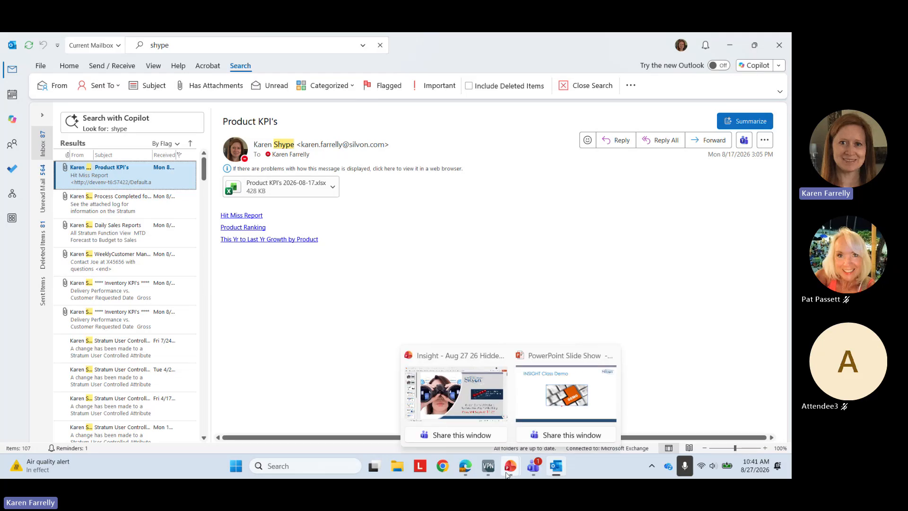
pyautogui.click(544, 393)
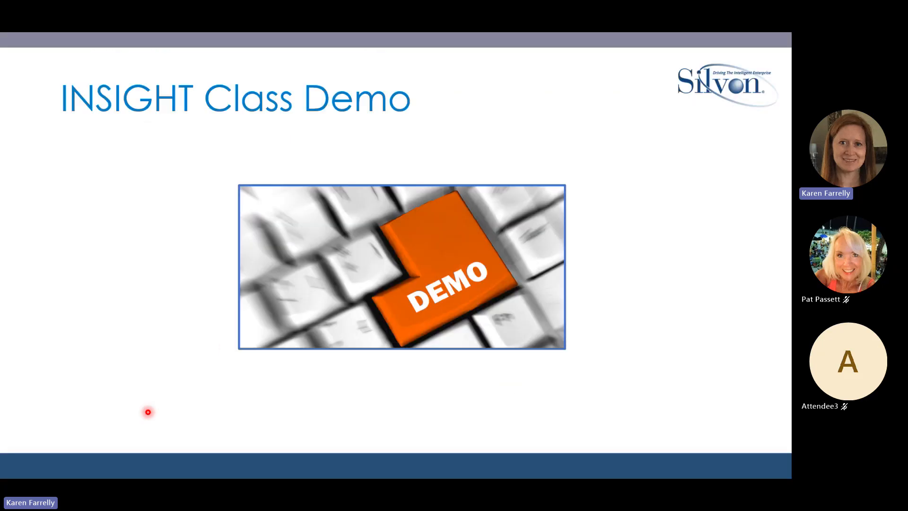
pyautogui.click(141, 447)
pyautogui.click(142, 447)
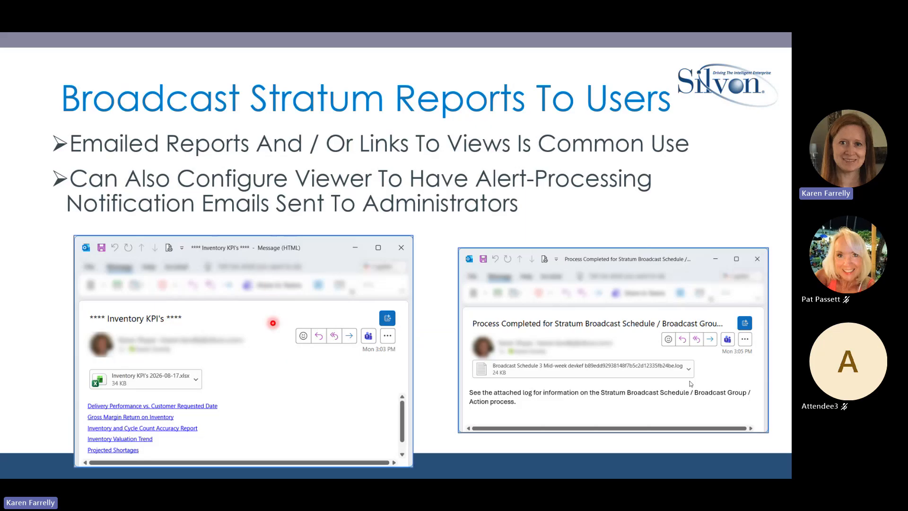